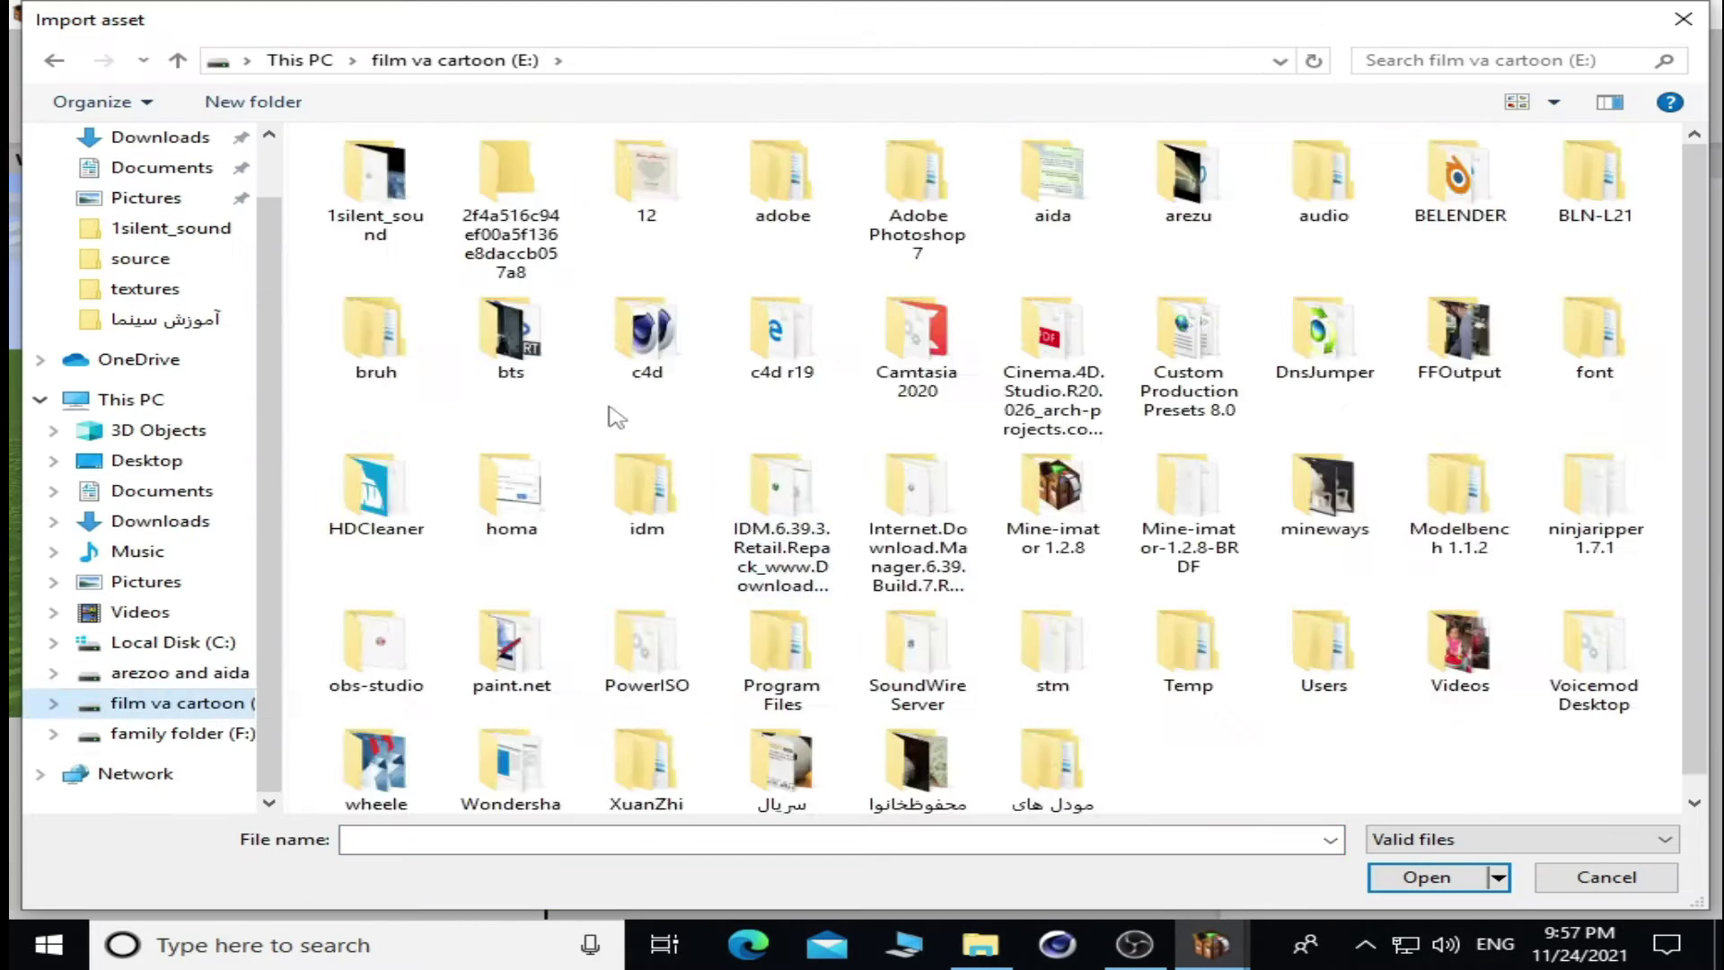
# - Import the silent_sound model from the silent_sound_fnaf folder and select its R eyebrow part
pyautogui.scroll(-10, 1526, 538)
pyautogui.scroll(10, 1526, 539)
pyautogui.scroll(10, 1346, 448)
pyautogui.doubleClick(1030, 161)
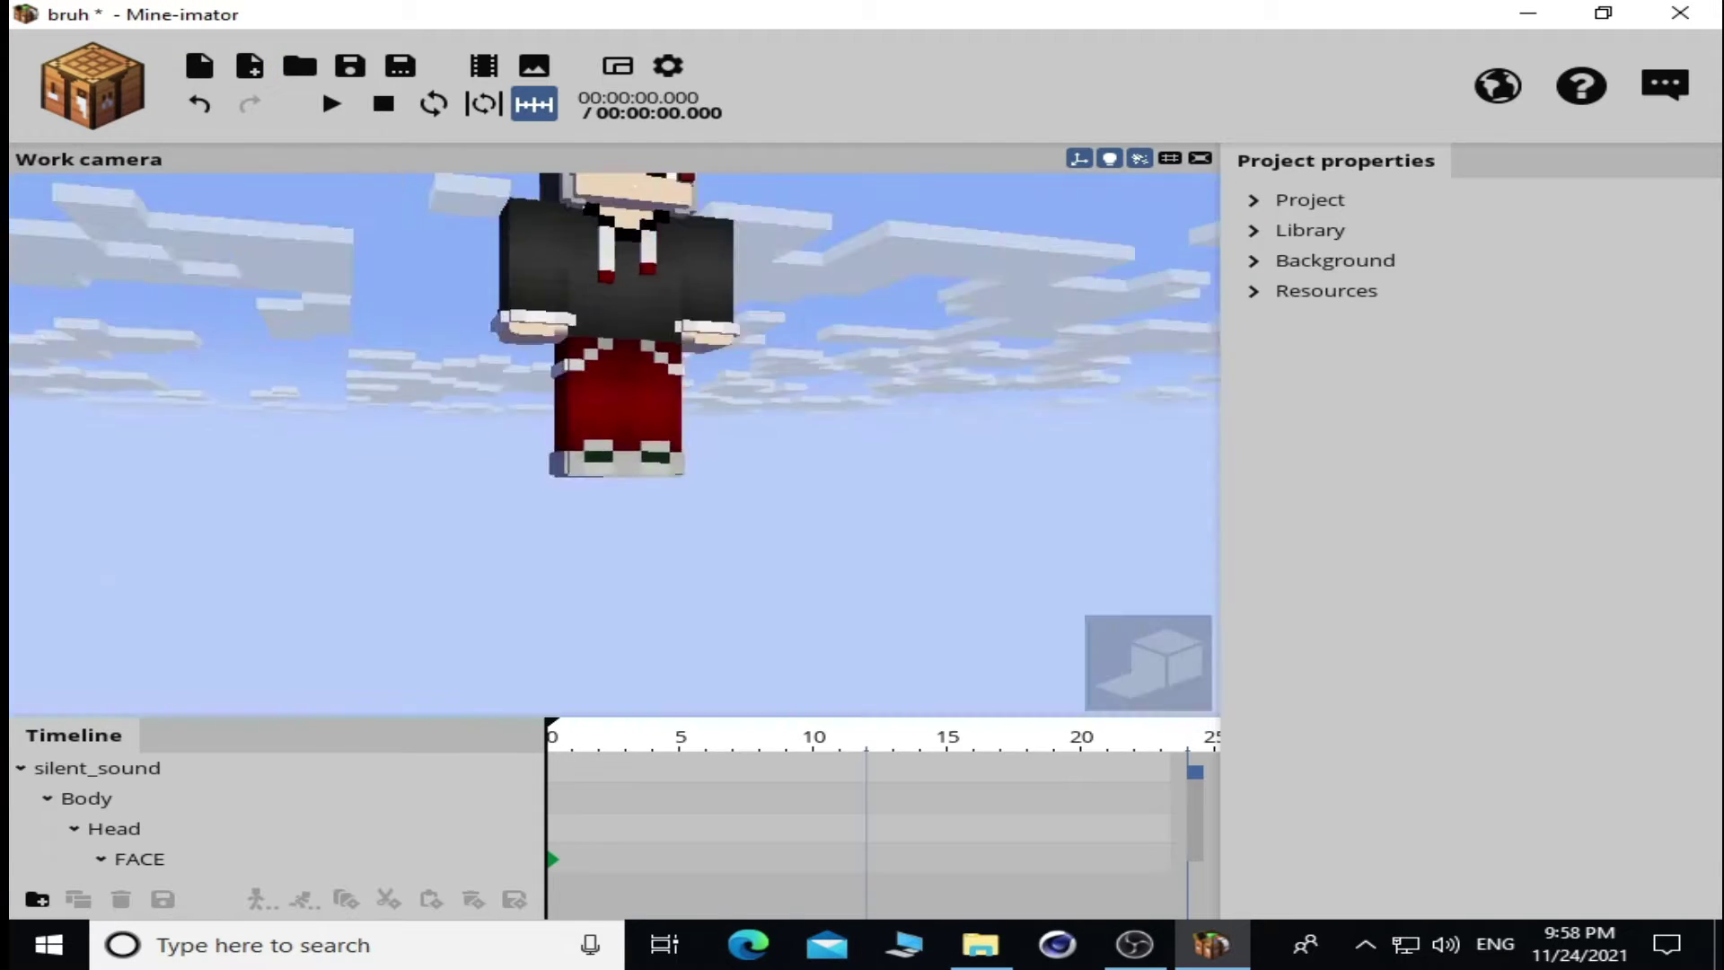
pyautogui.write('0')
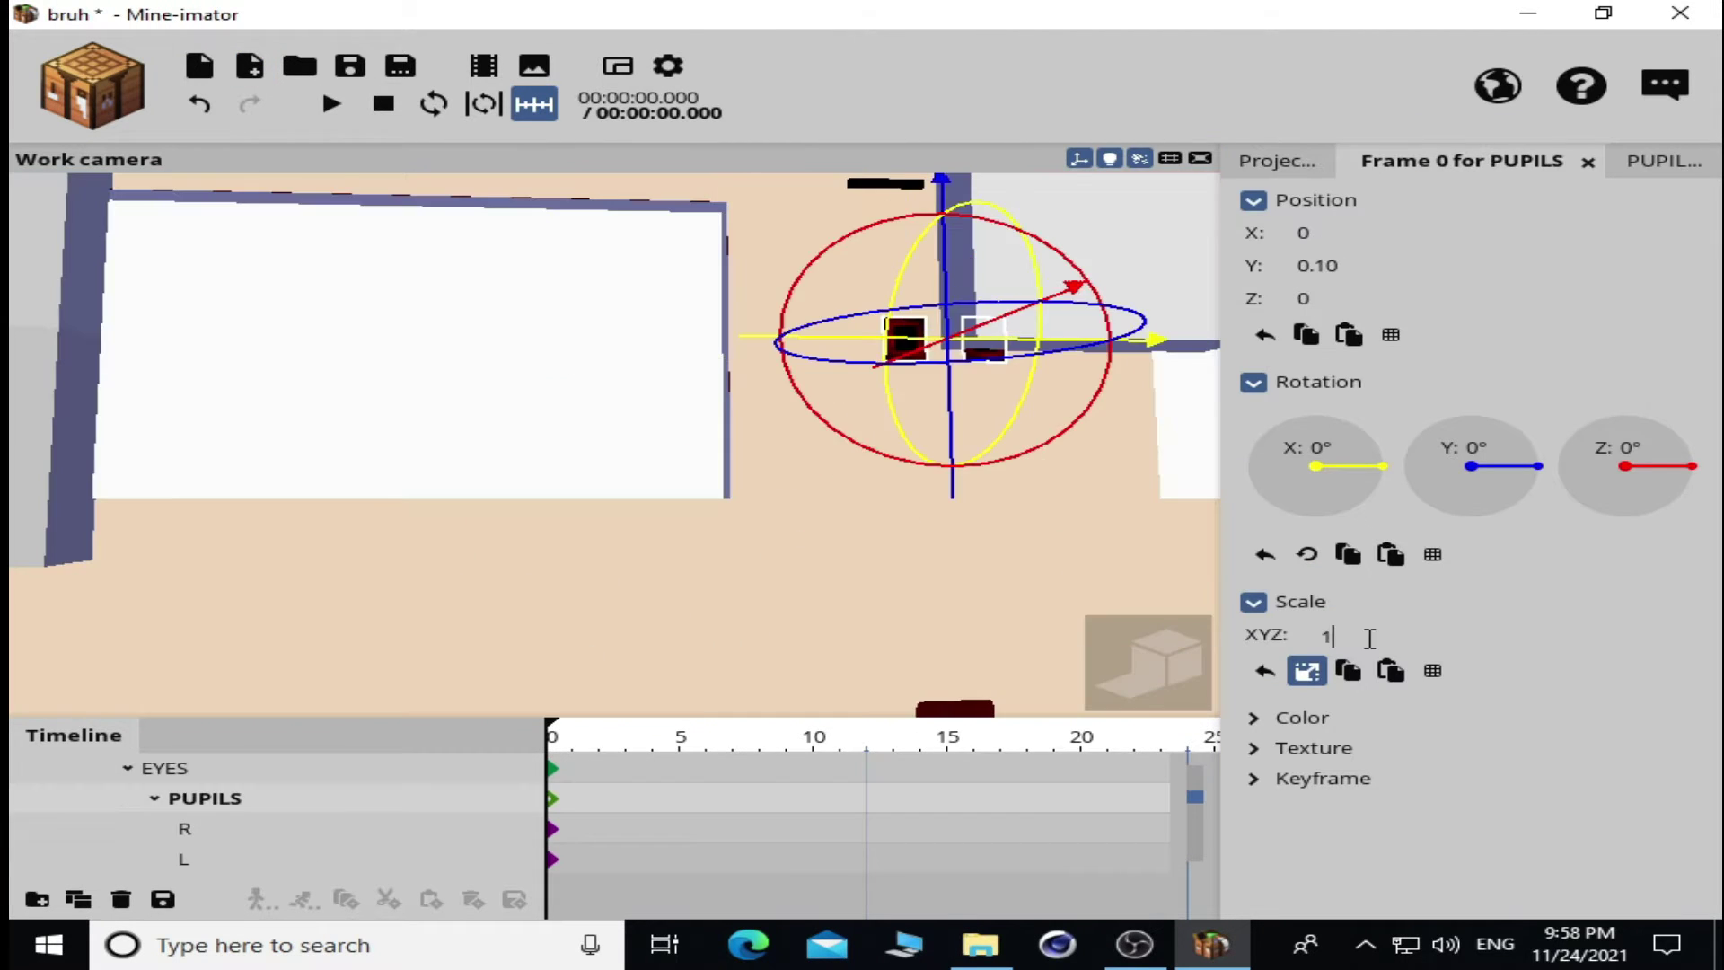
pyautogui.click(179, 826)
pyautogui.click(219, 860)
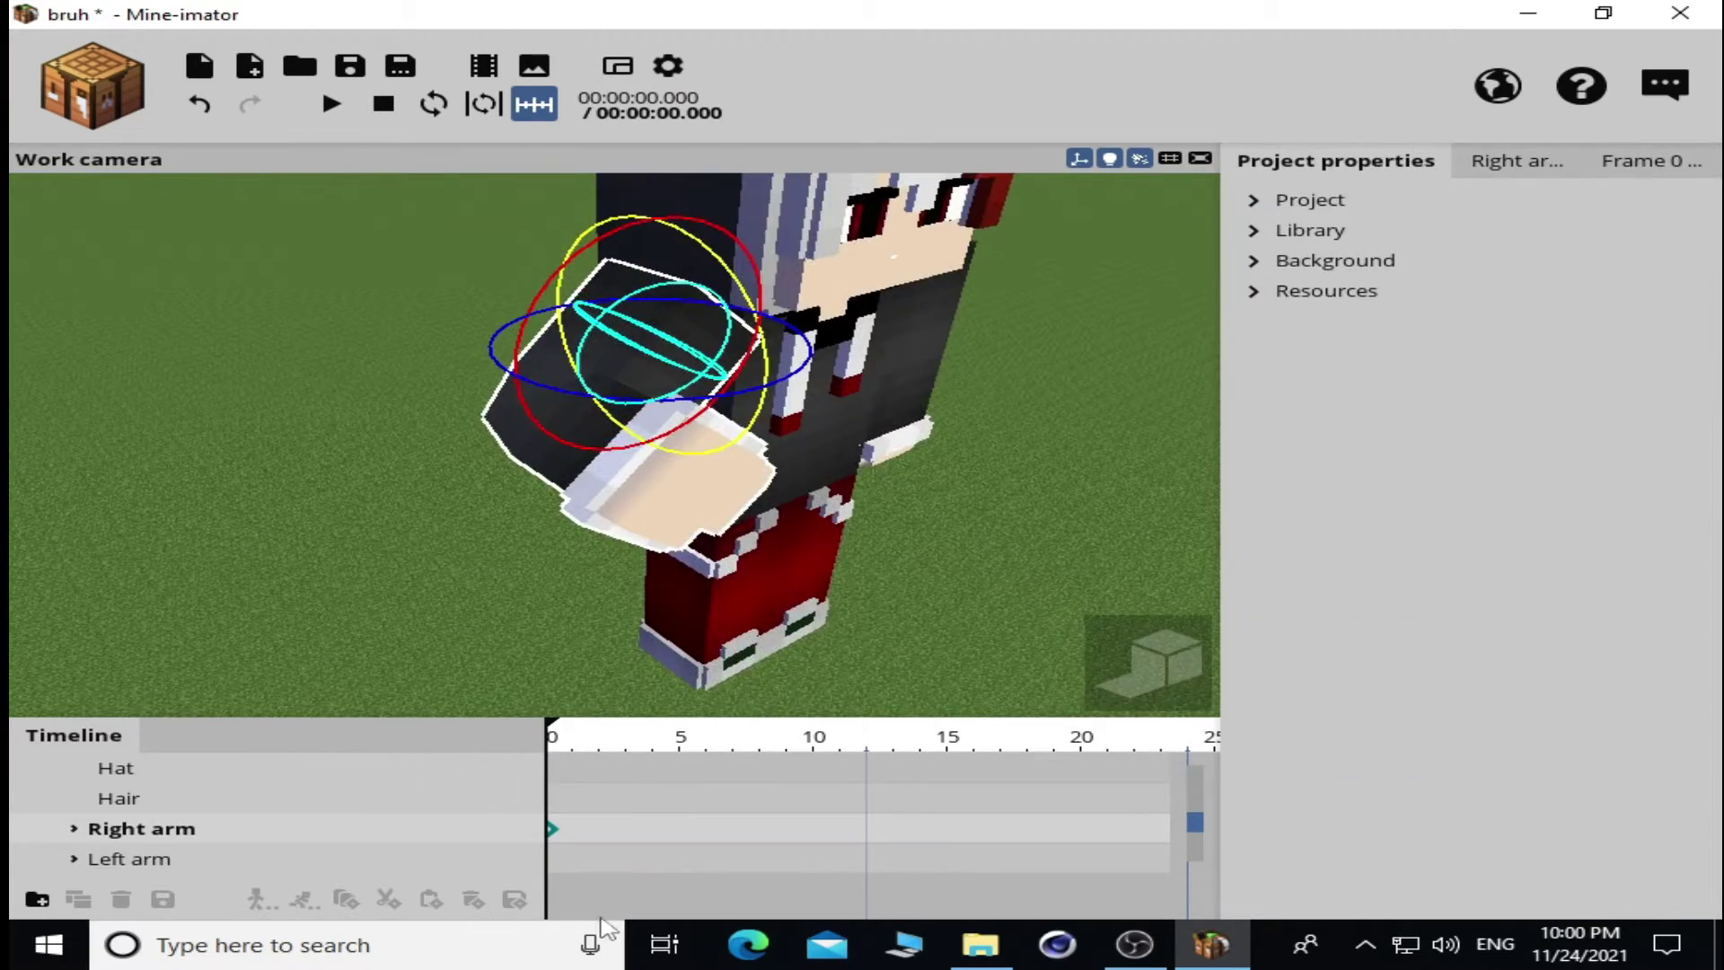
# - Add a new camera framing the character's face and close its preview
pyautogui.click(1359, 164)
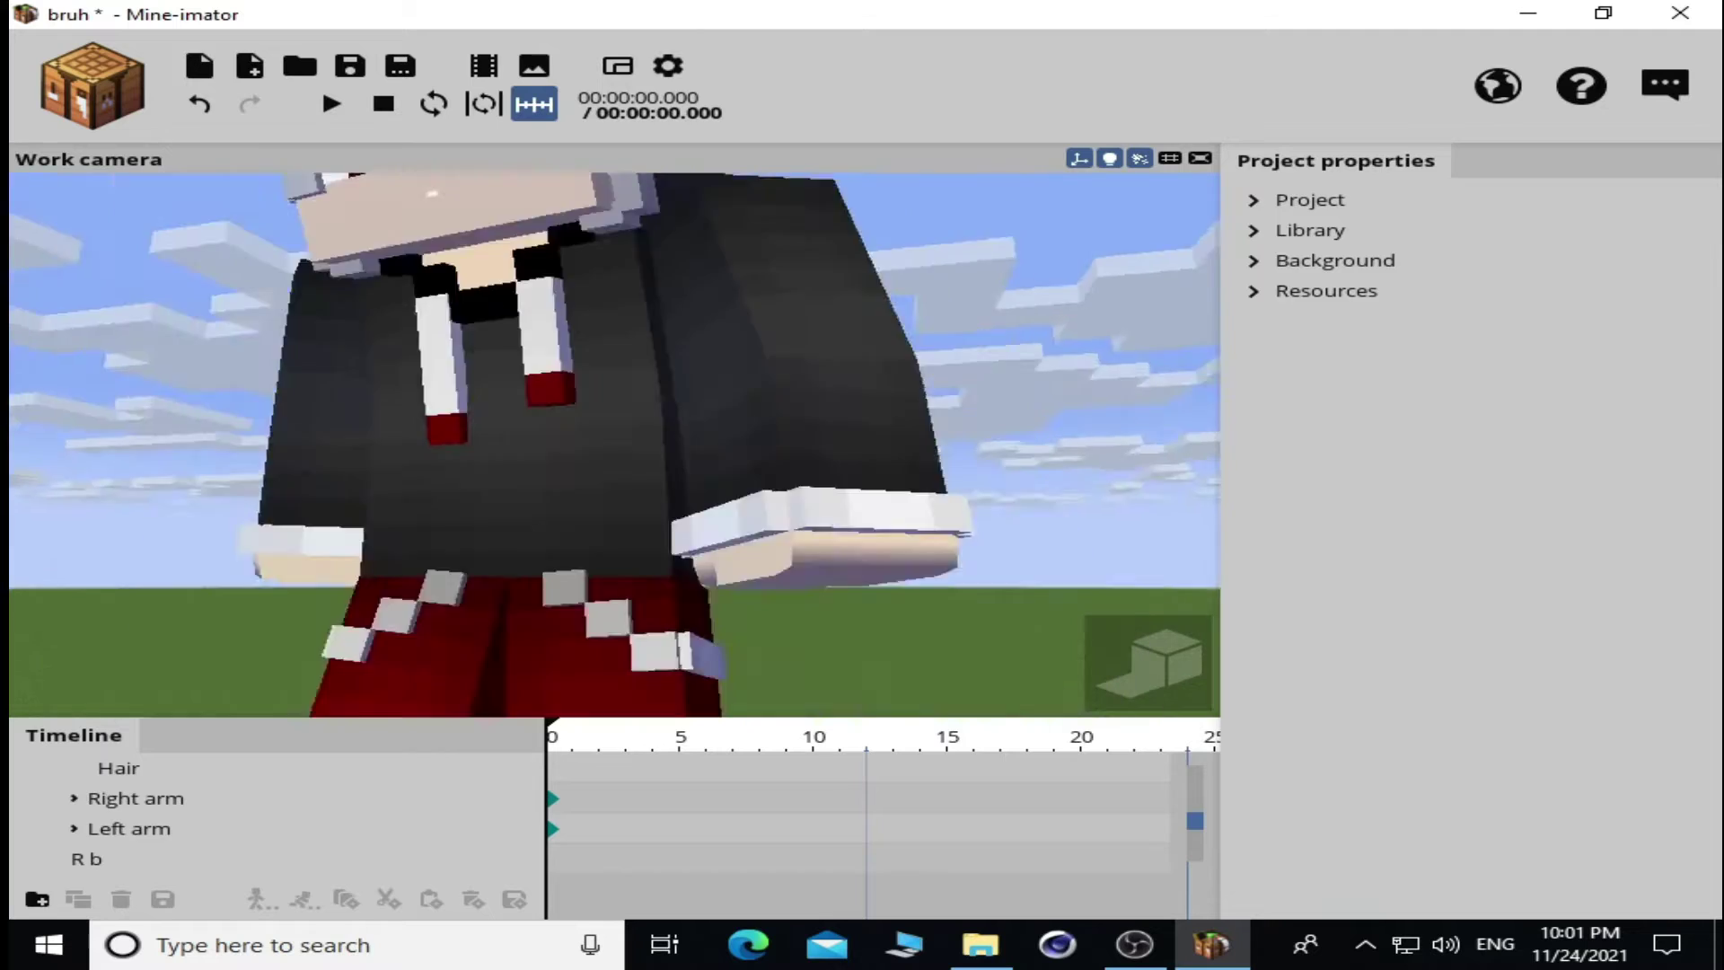
pyautogui.click(1005, 363)
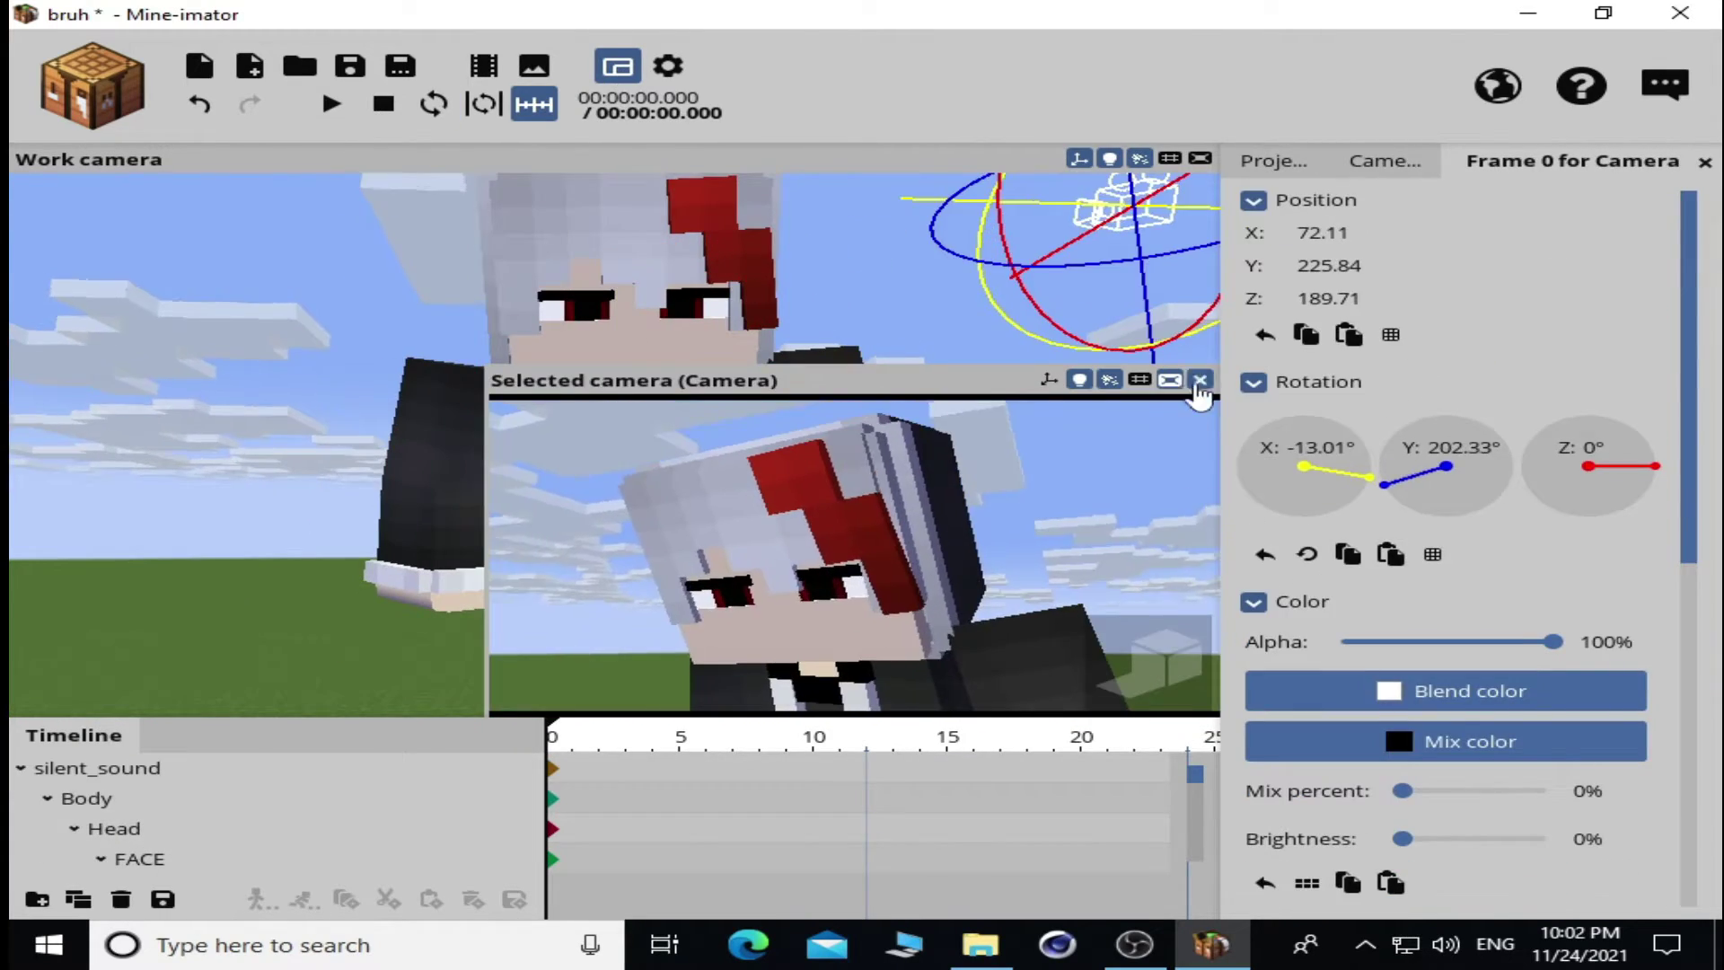
pyautogui.click(1199, 381)
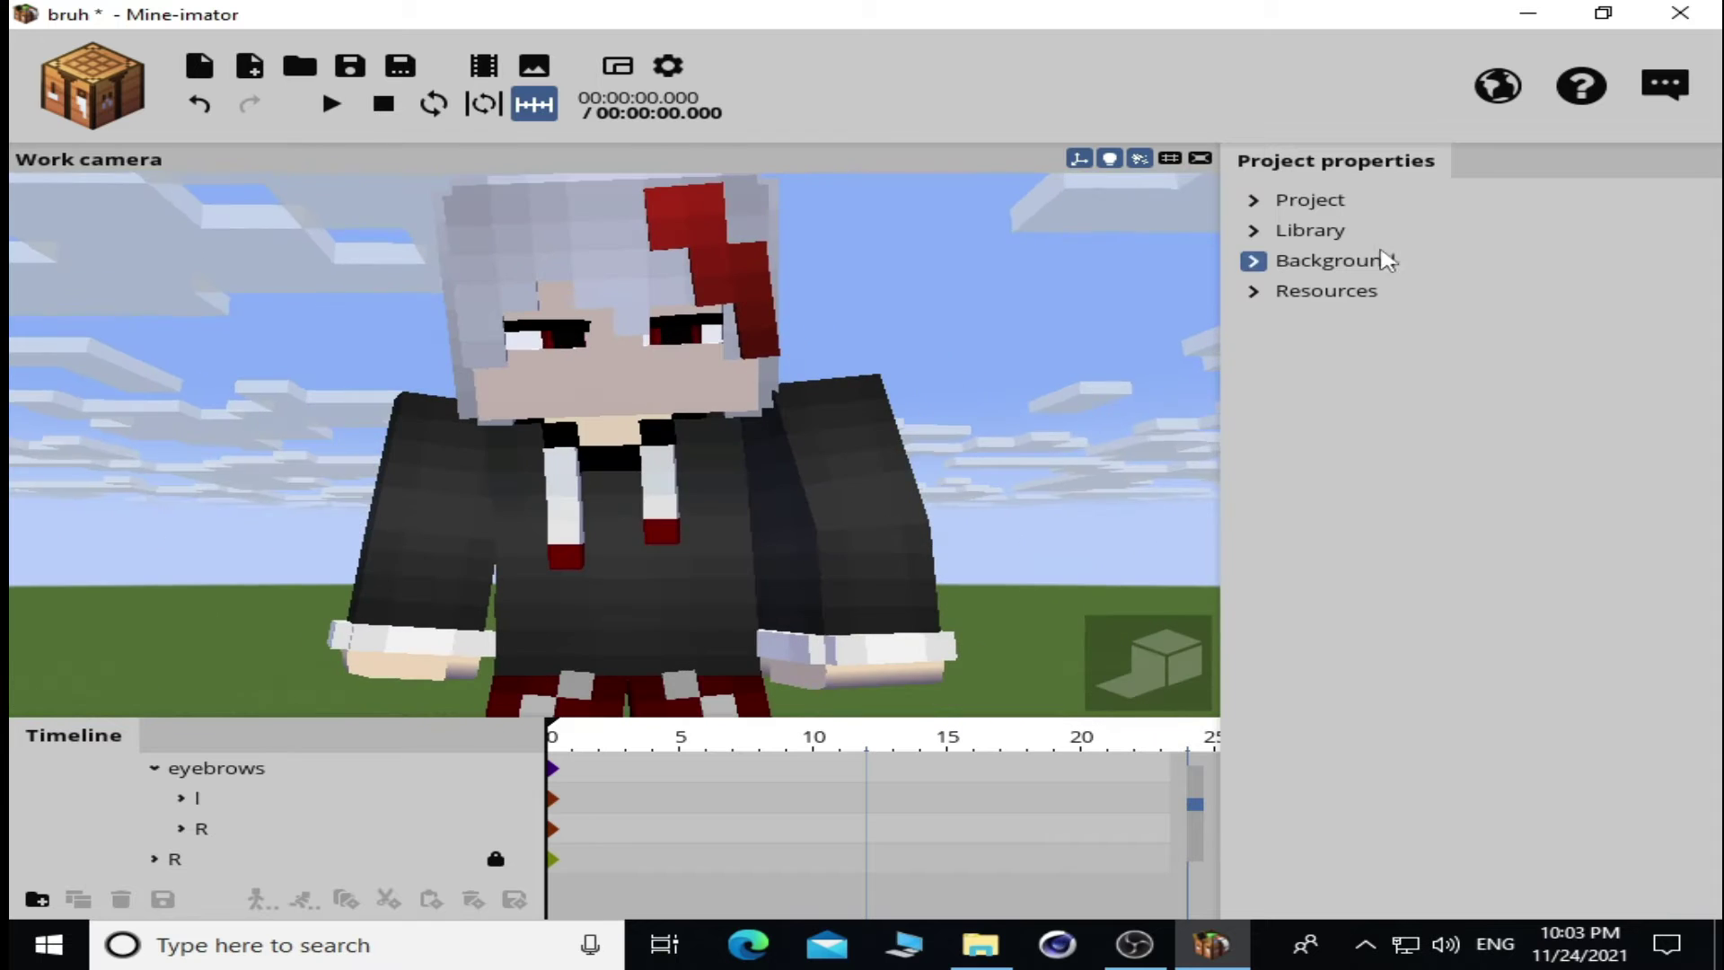
# - Add a head-attached cube, scaled into a thin red strip lying horizontally on the face
pyautogui.click(92, 89)
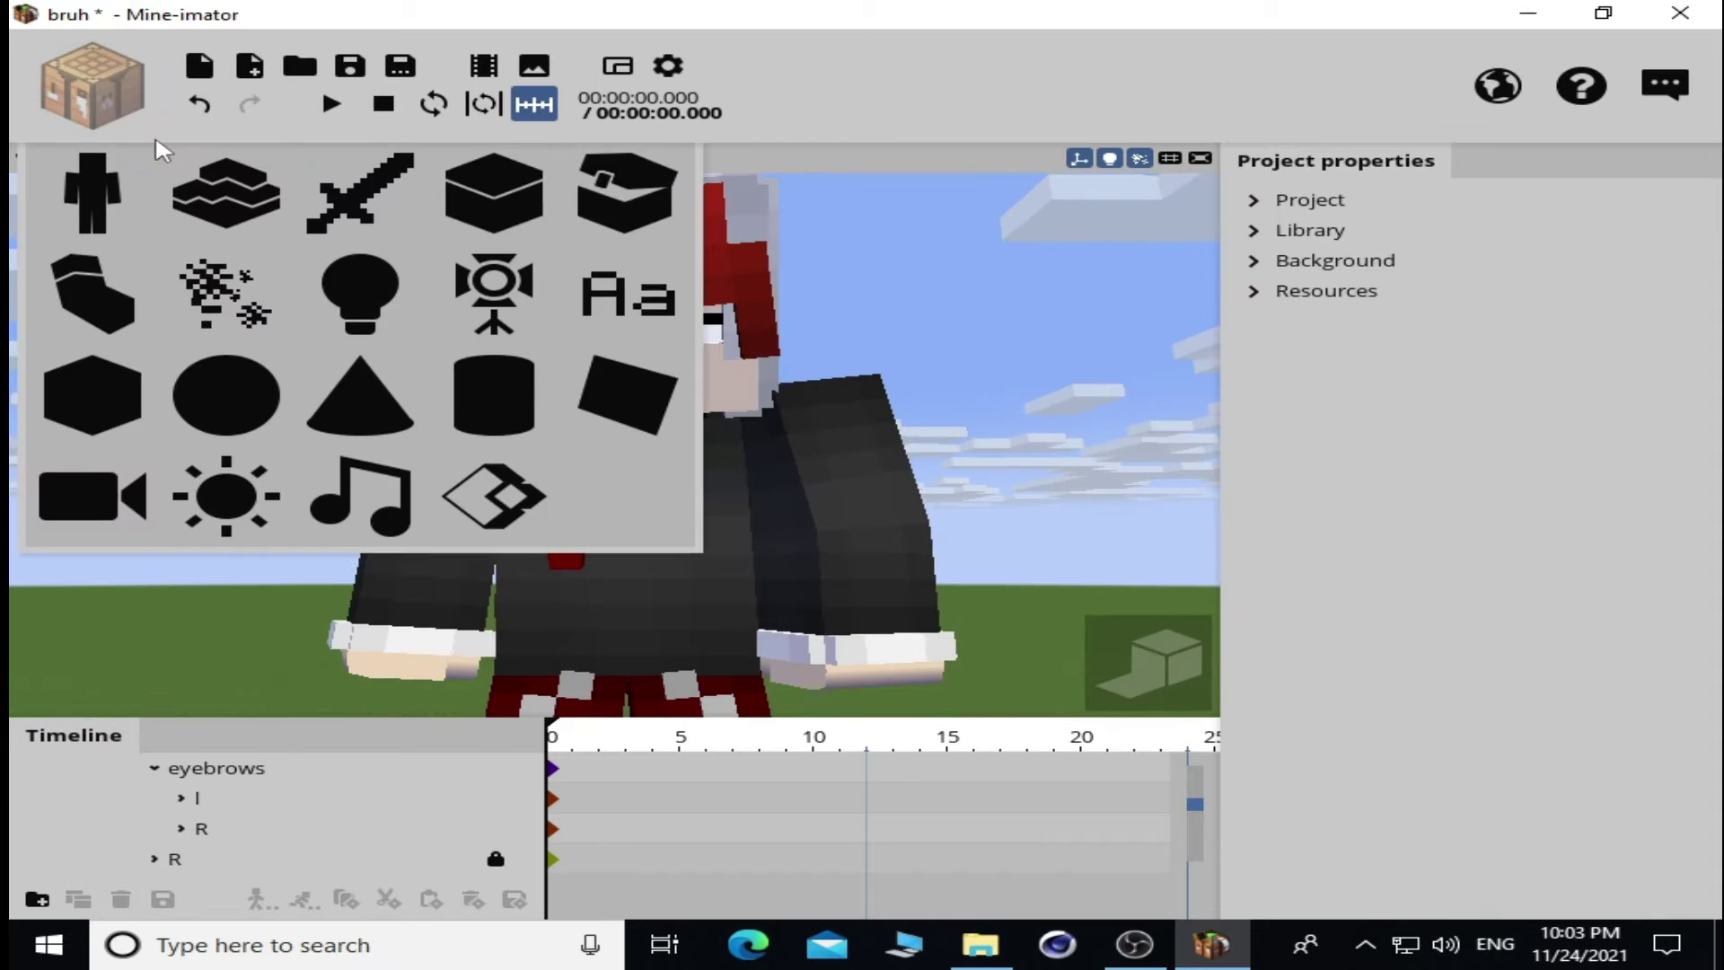
pyautogui.click(494, 193)
pyautogui.click(1461, 381)
pyautogui.click(1461, 543)
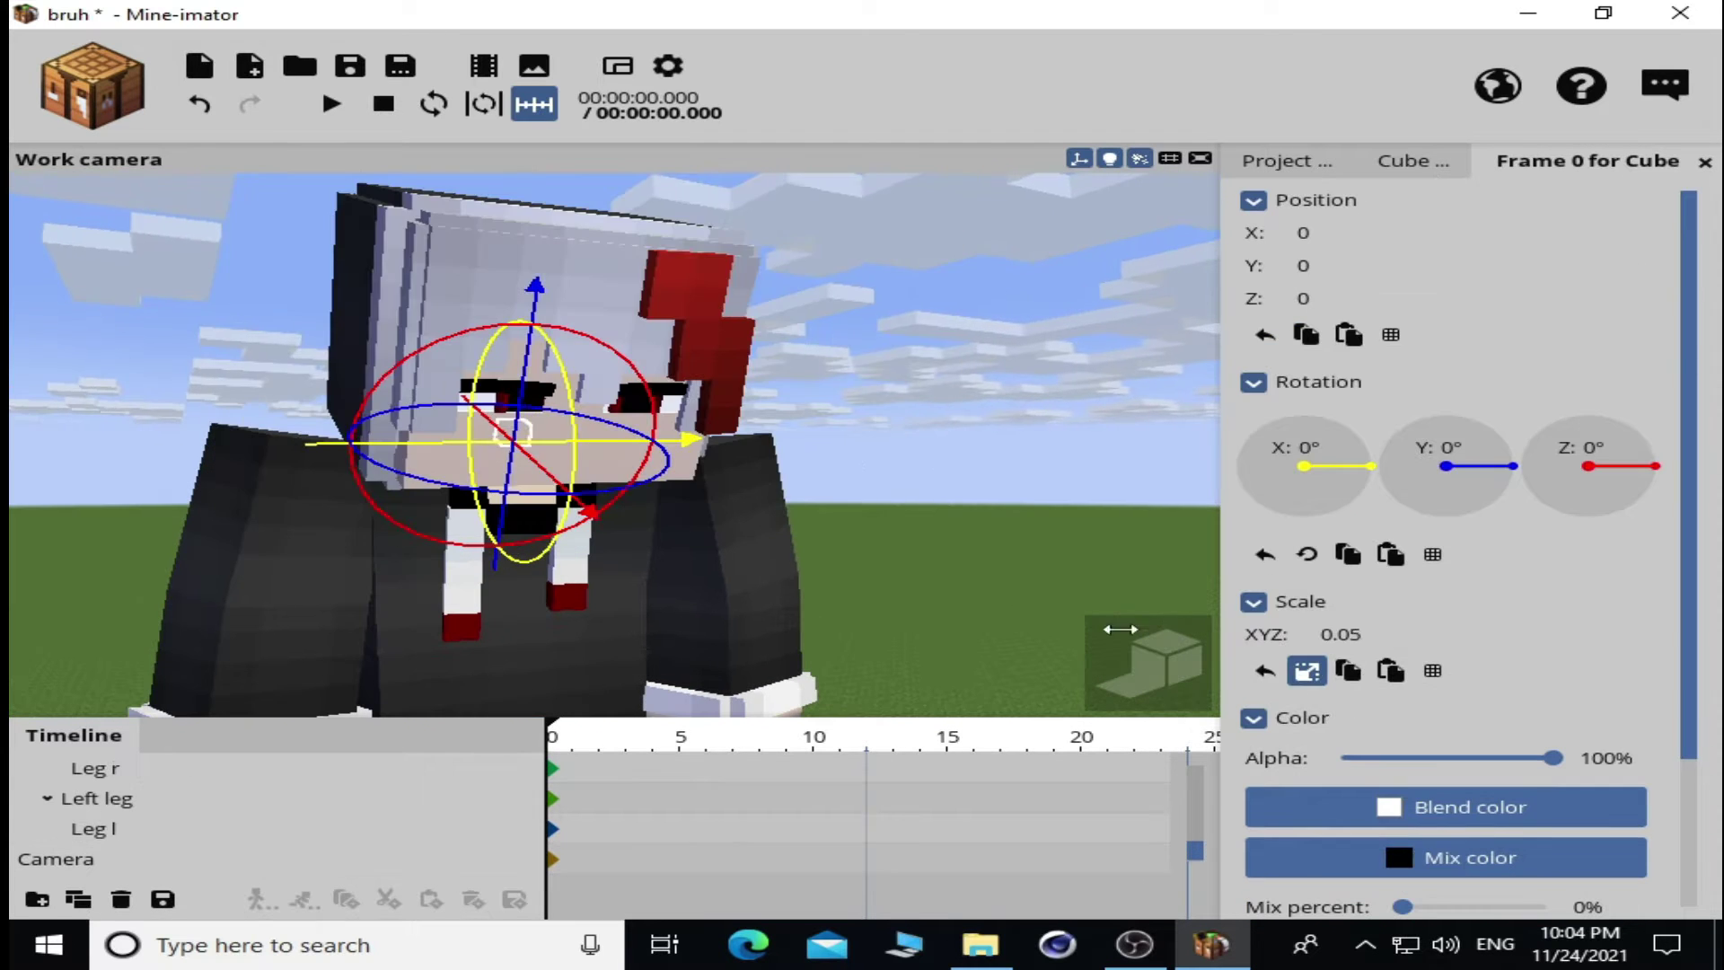
pyautogui.moveTo(1119, 628)
pyautogui.mouseDown()
pyautogui.moveTo(841, 608)
pyautogui.moveTo(569, 365)
pyautogui.mouseUp()
pyautogui.click(1306, 669)
pyautogui.moveTo(1320, 666)
pyautogui.mouseDown()
pyautogui.moveTo(1497, 700)
pyautogui.moveTo(1436, 666)
pyautogui.moveTo(1587, 714)
pyautogui.mouseUp()
pyautogui.scroll(-3, 1436, 666)
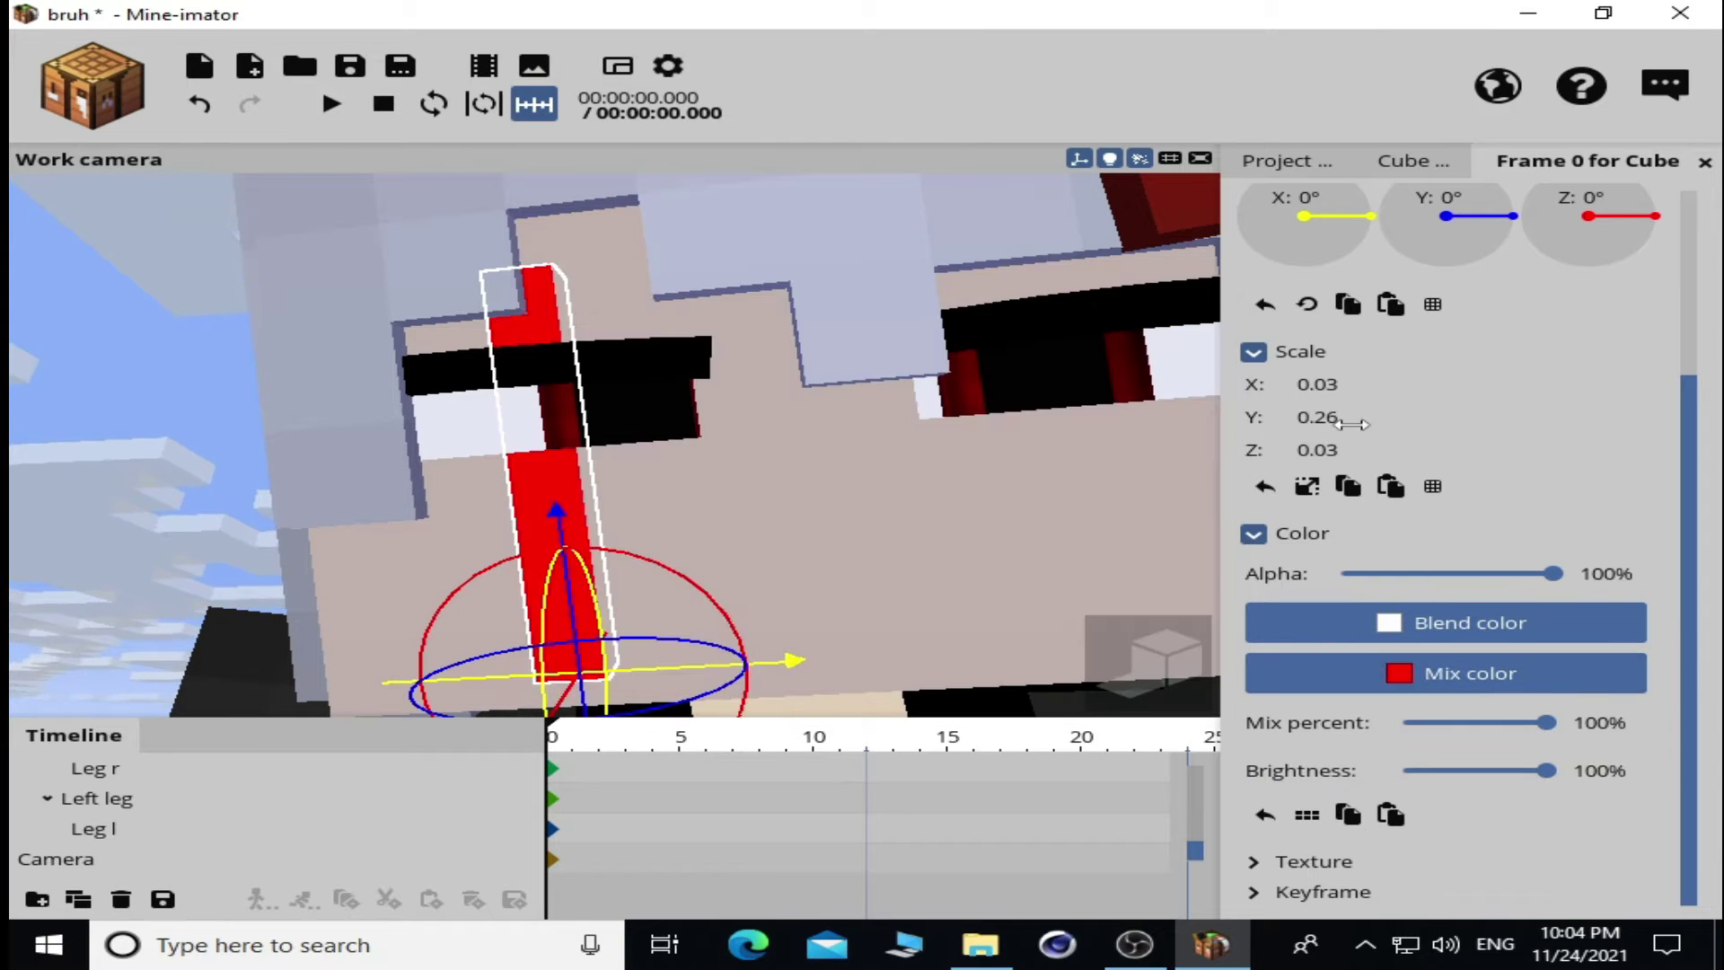
pyautogui.moveTo(705, 664); pyautogui.dragTo(825, 693)
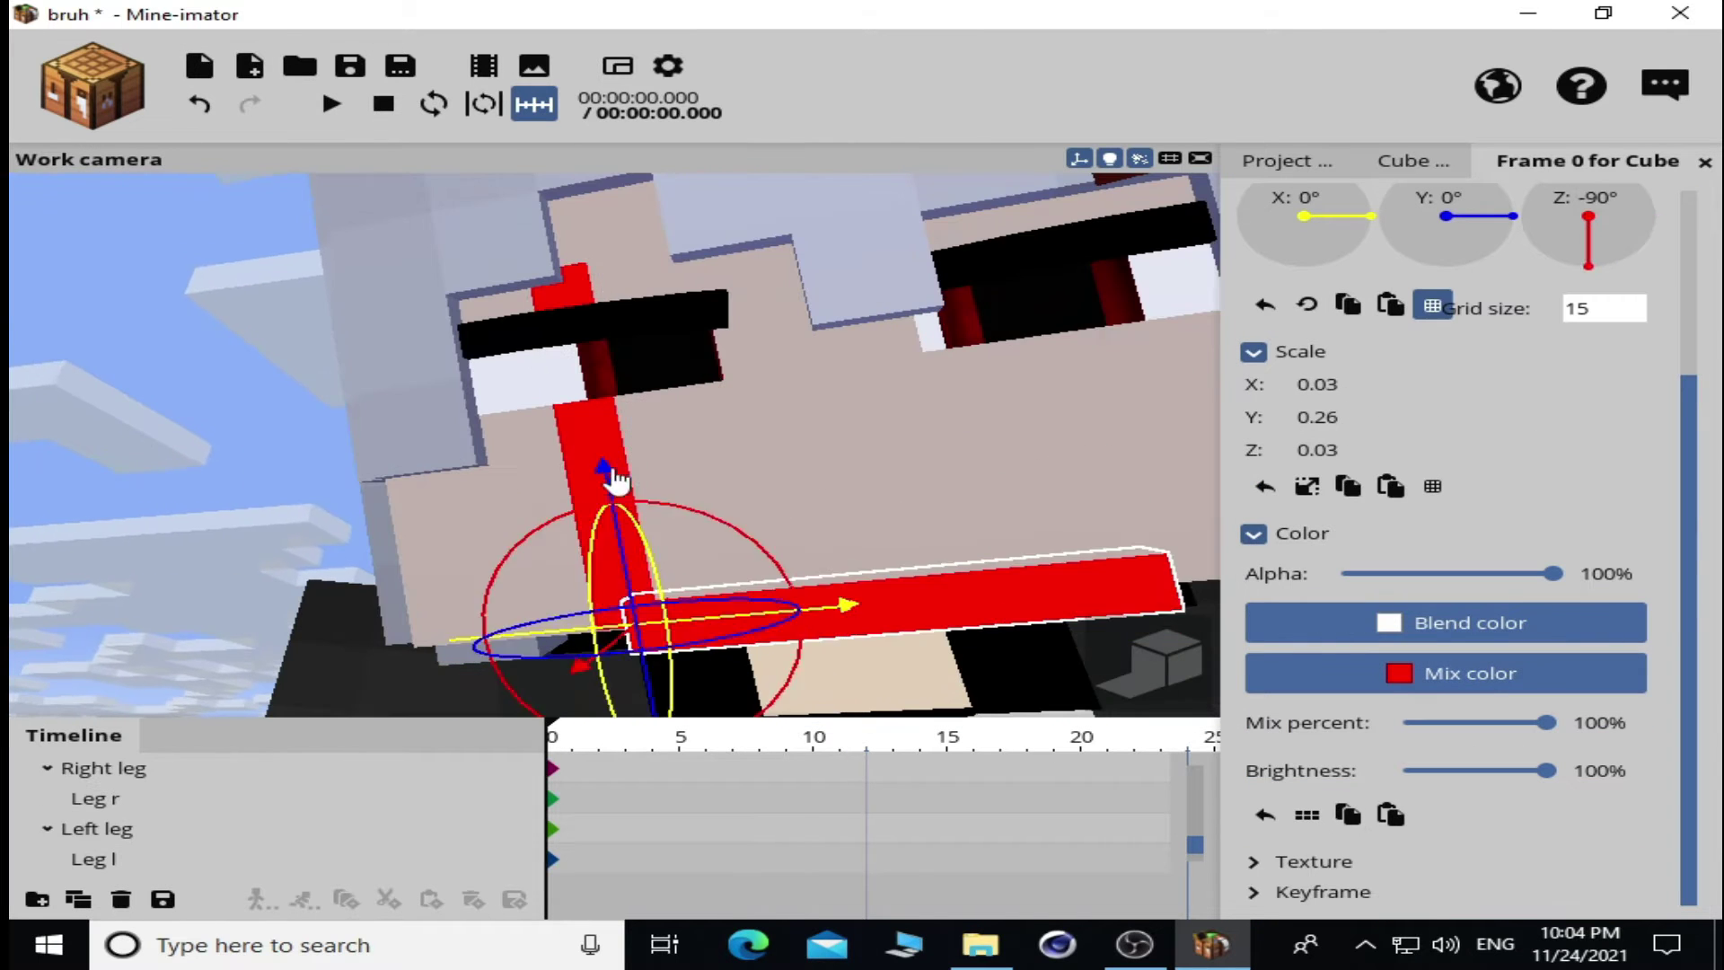
pyautogui.moveTo(1362, 387); pyautogui.dragTo(891, 397)
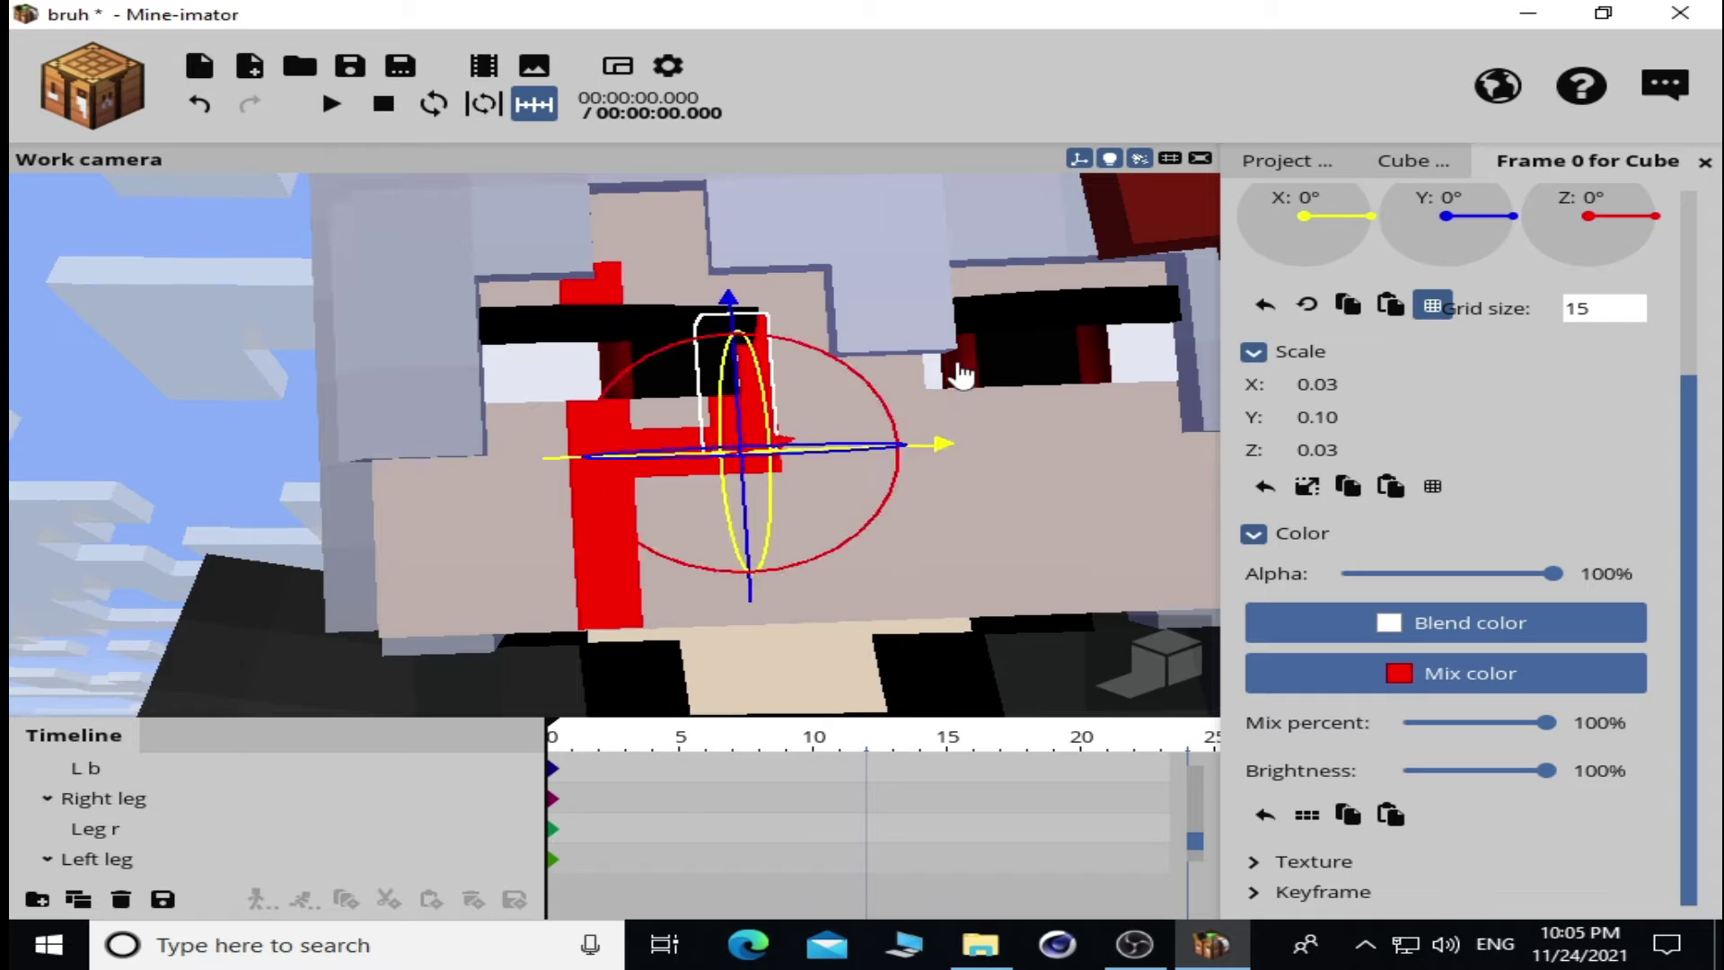
pyautogui.moveTo(1320, 417); pyautogui.dragTo(1431, 414)
pyautogui.scroll(2, 1436, 449)
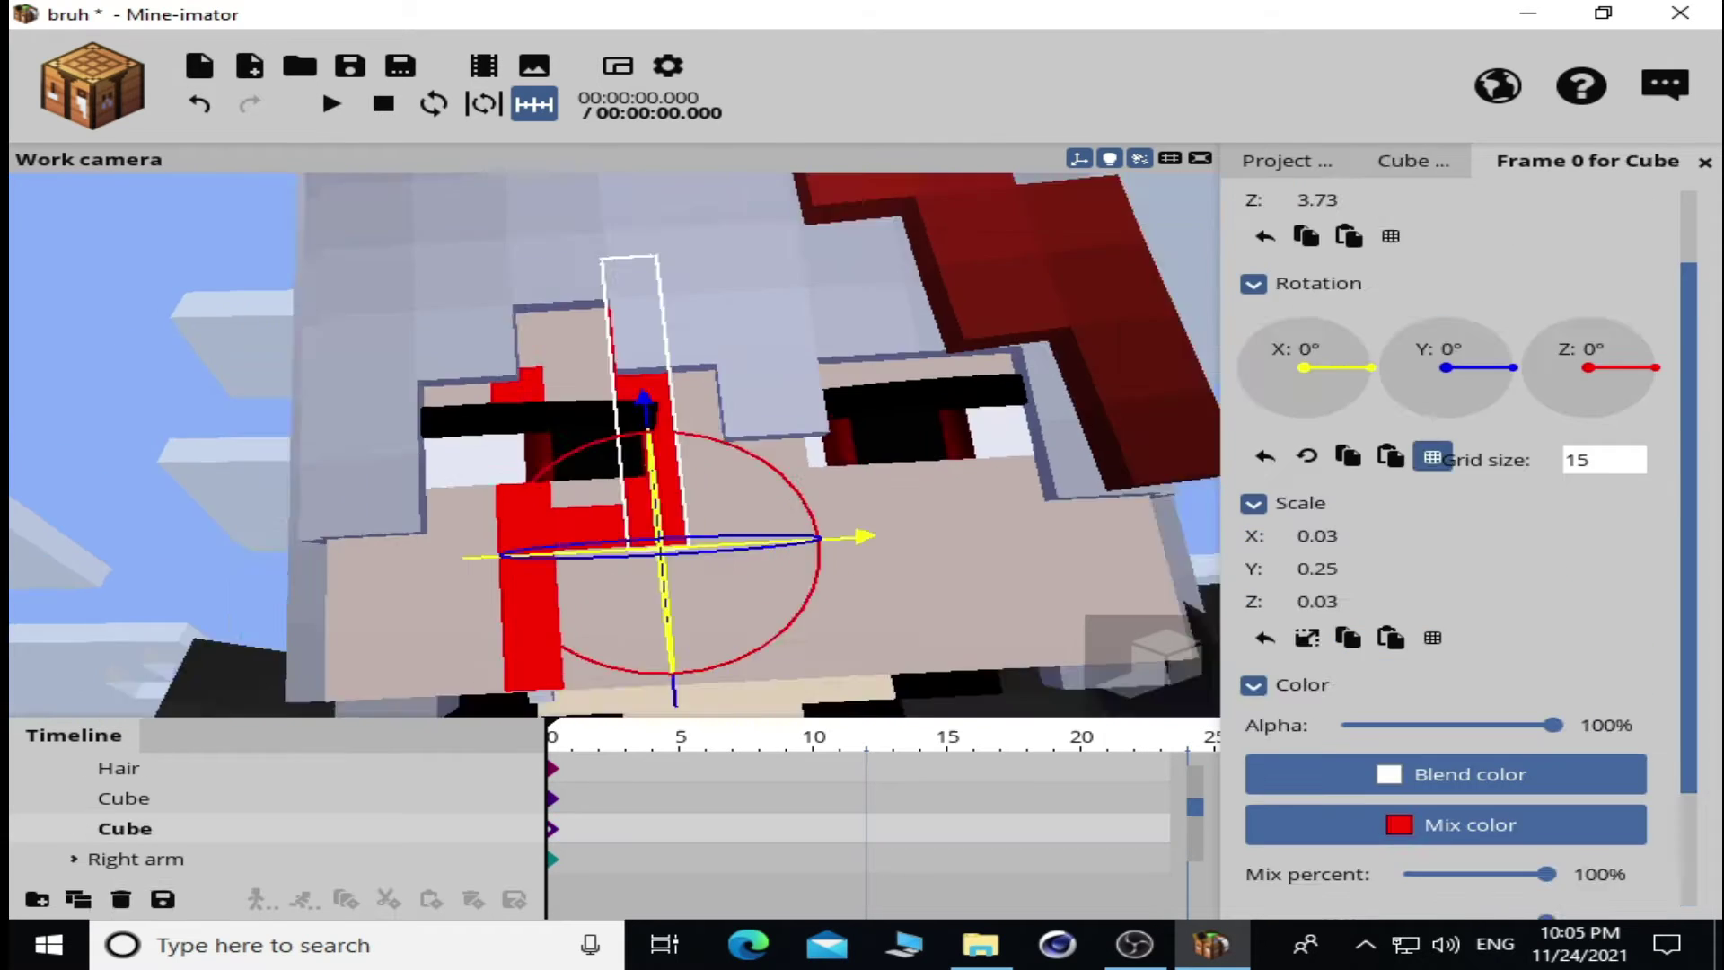
# - Duplicate the red strip and rotate the copy to a new angle across the face
pyautogui.hotkey('ctrl', 'd')
pyautogui.moveTo(893, 350); pyautogui.dragTo(725, 493)
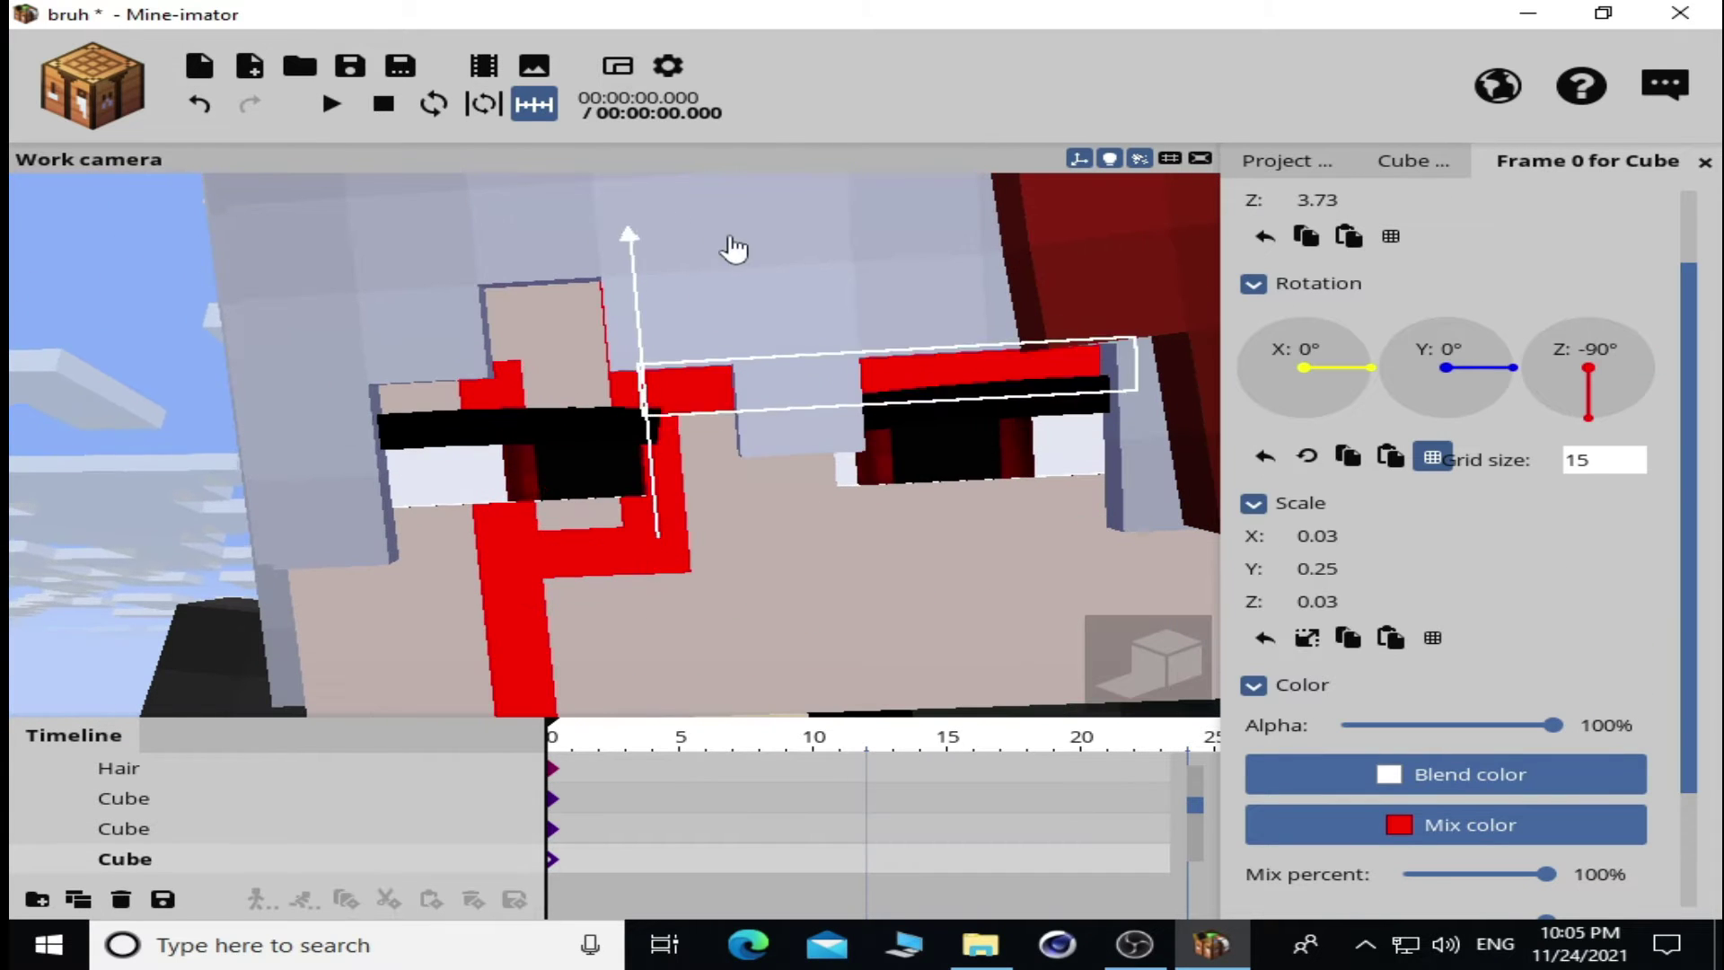
pyautogui.moveTo(738, 407); pyautogui.dragTo(724, 469)
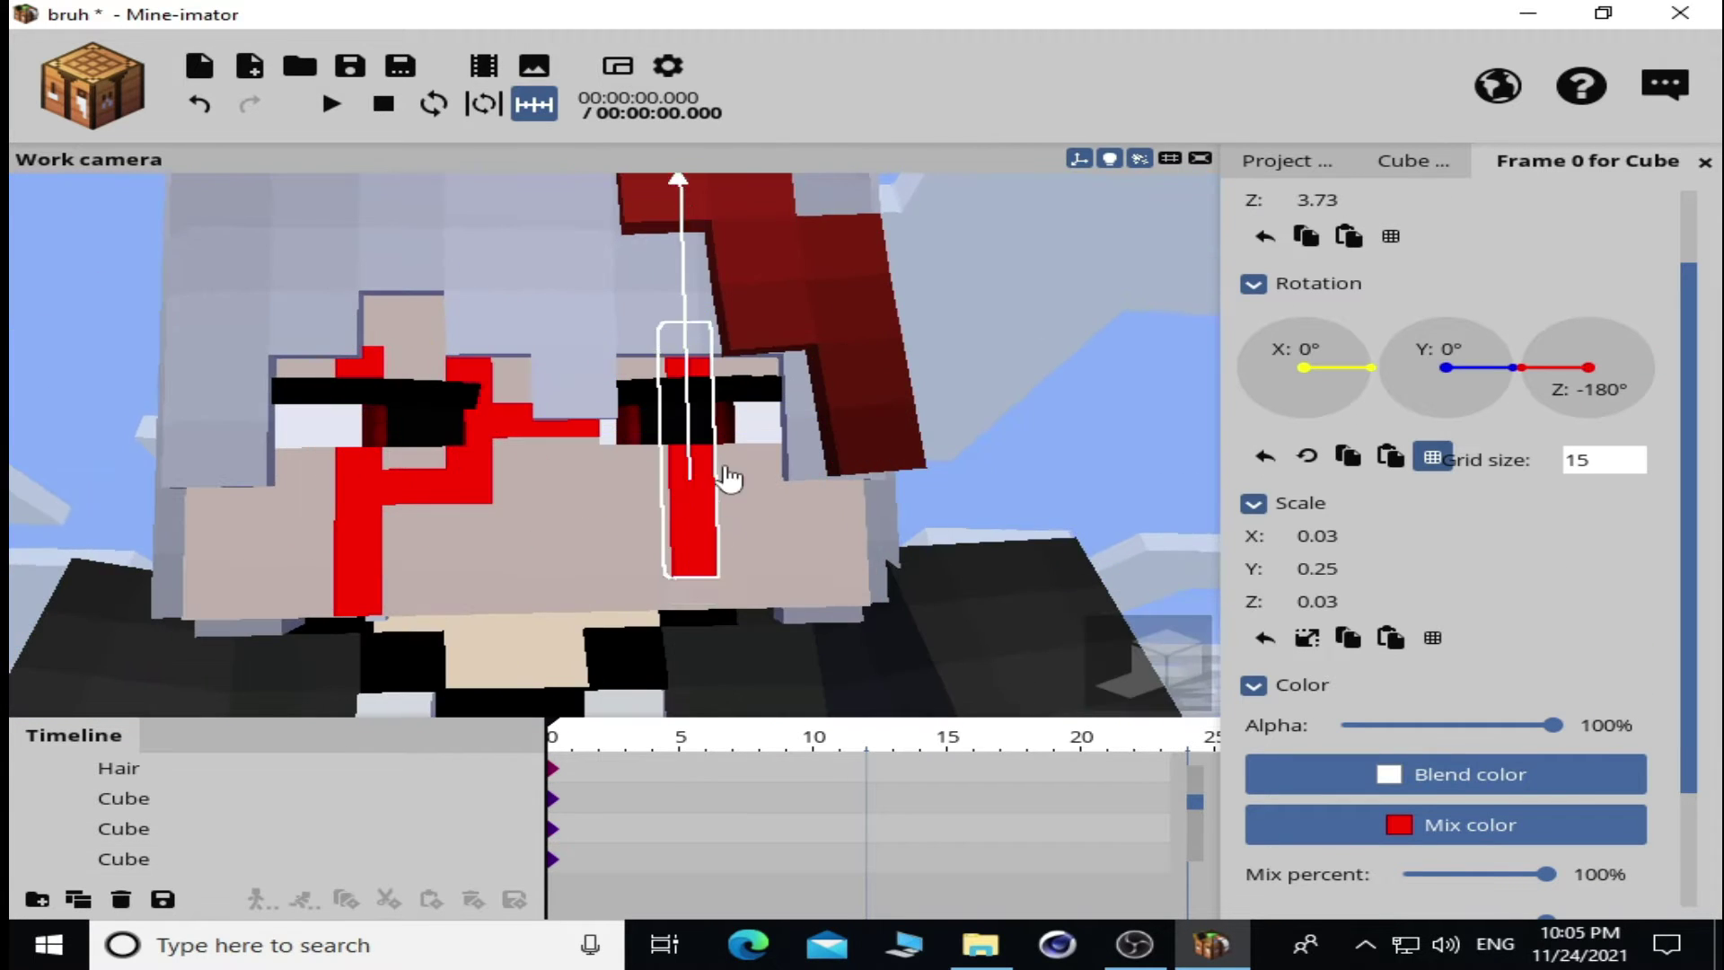
pyautogui.press('Escape')
pyautogui.click(720, 347)
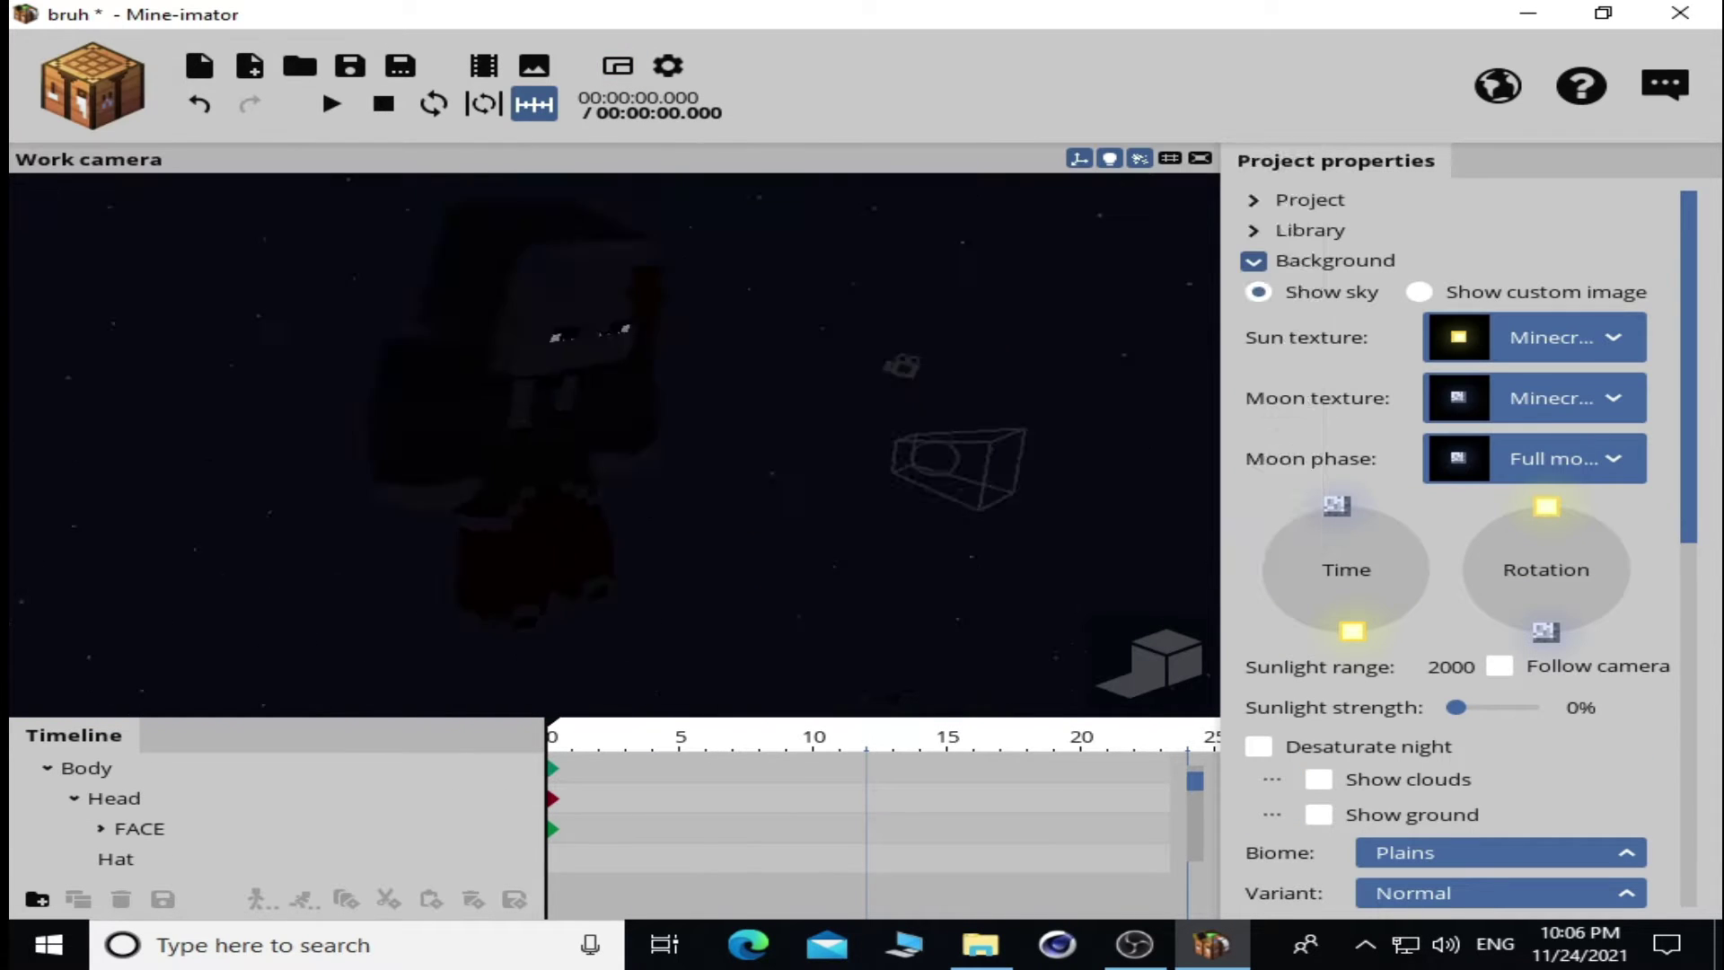
# - Raise the point light buffer size to Very big and move the spot light toward the character
pyautogui.click(667, 66)
pyautogui.scroll(-5, 1454, 538)
pyautogui.click(1573, 497)
pyautogui.click(1573, 636)
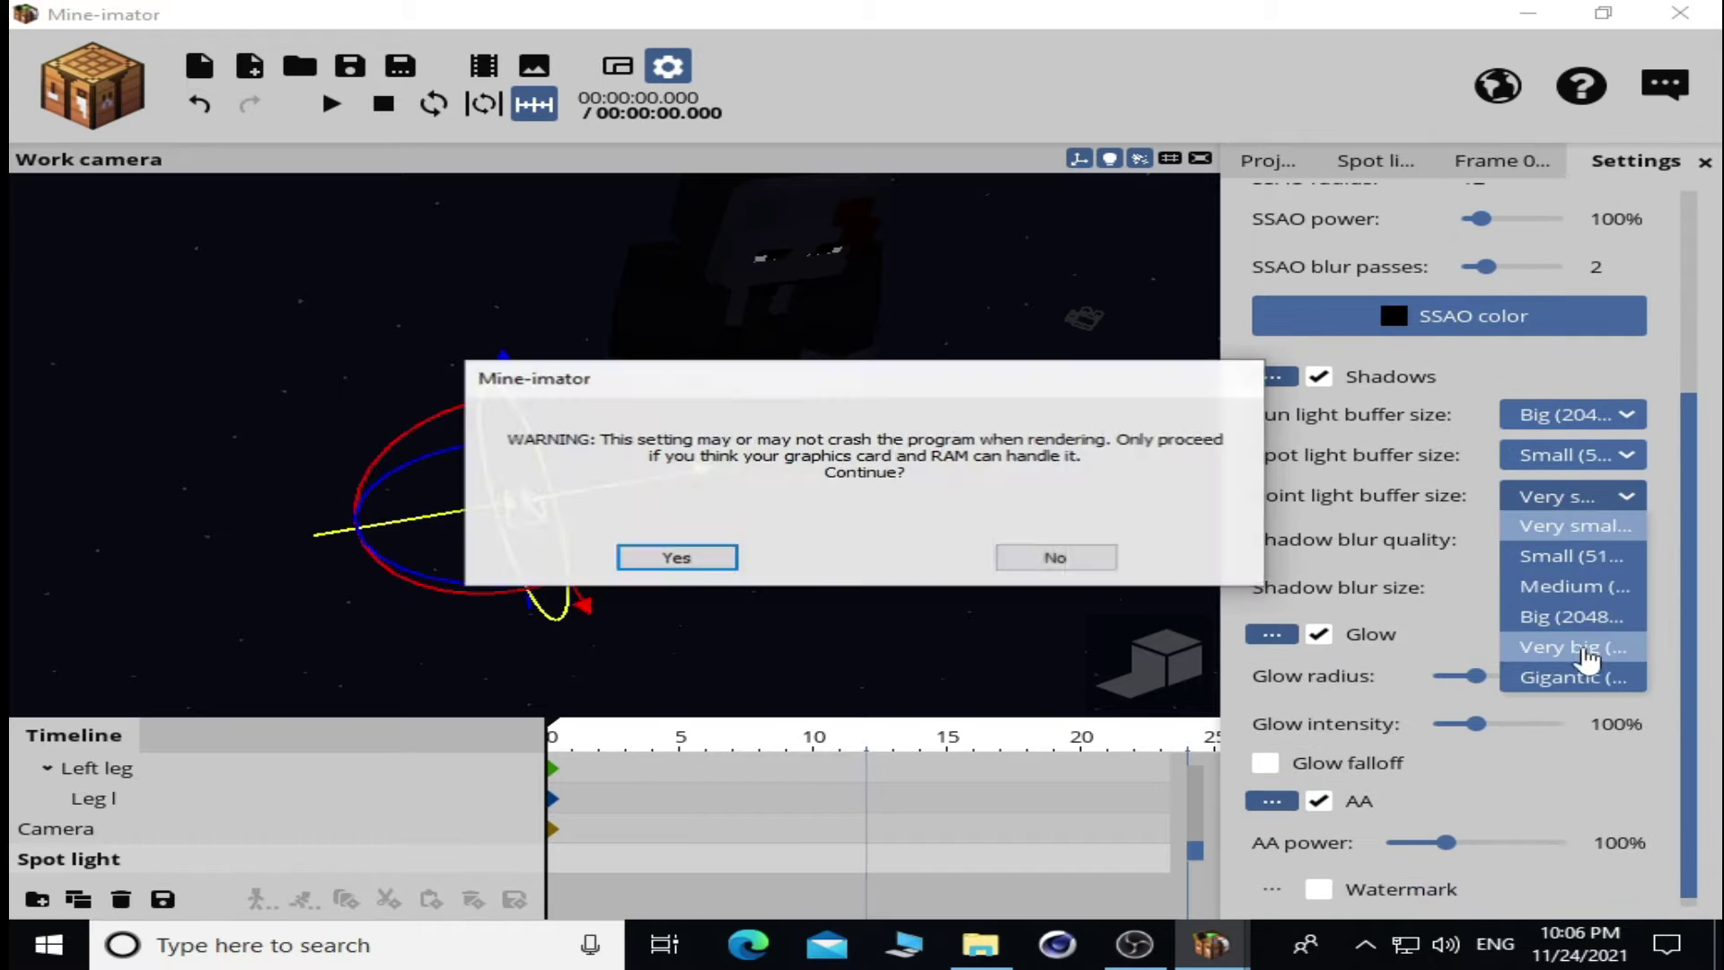
pyautogui.click(678, 557)
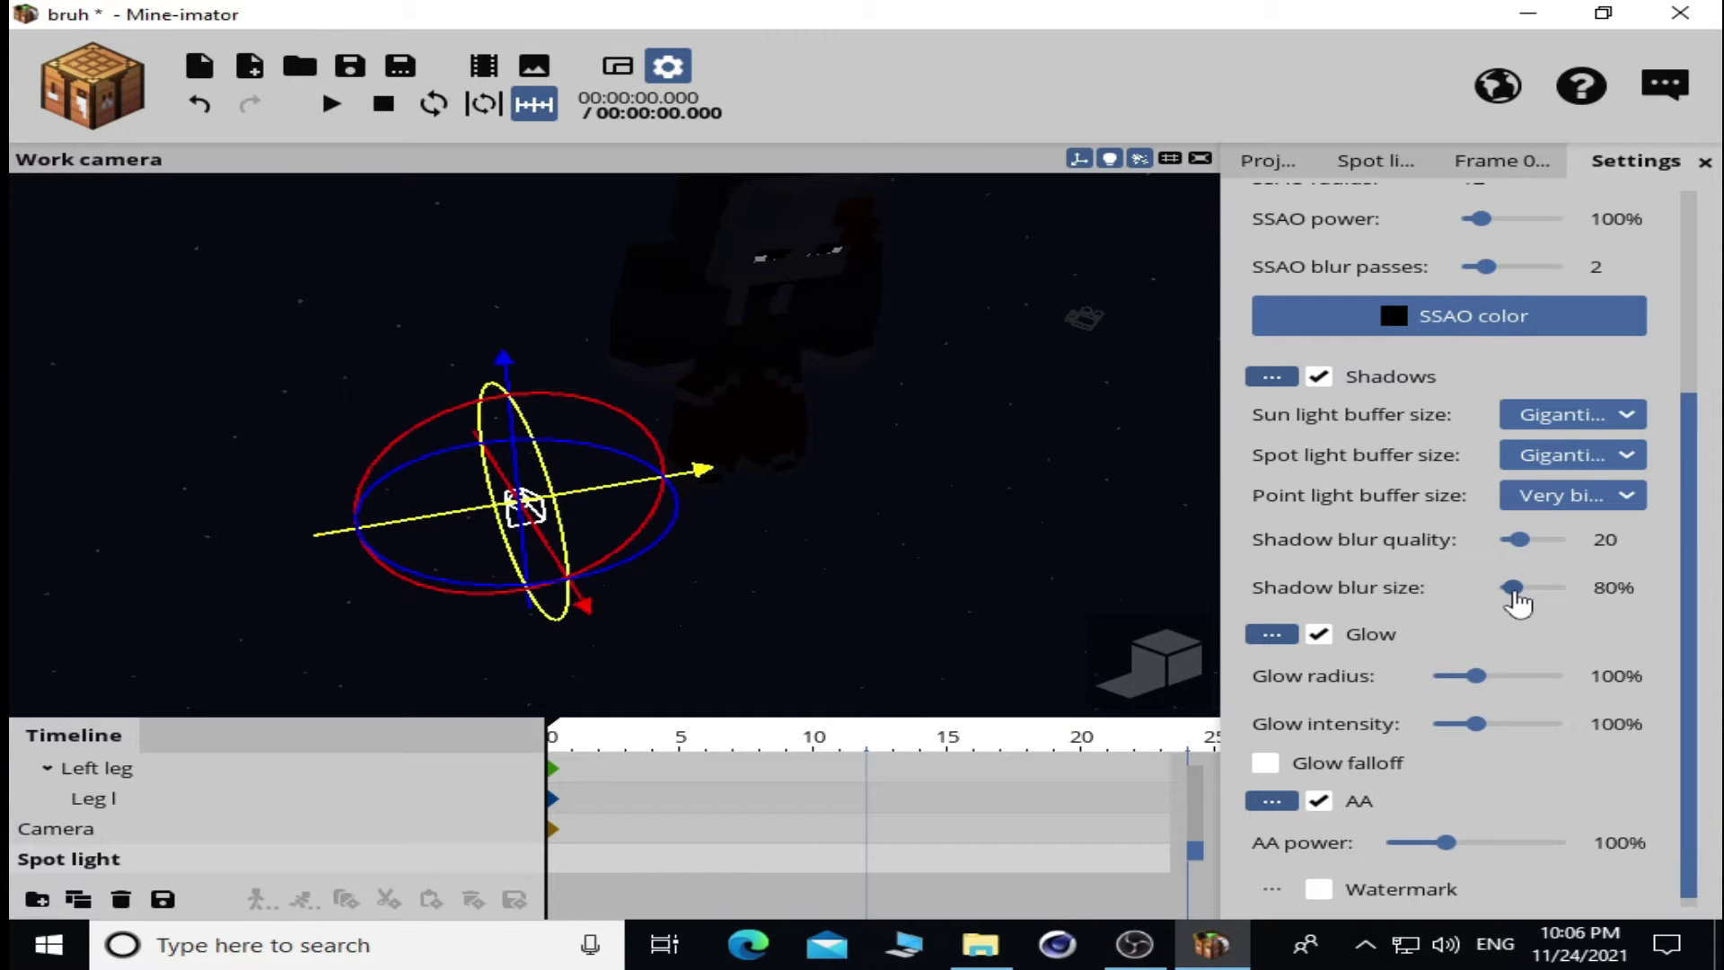
pyautogui.moveTo(654, 596); pyautogui.dragTo(1069, 440)
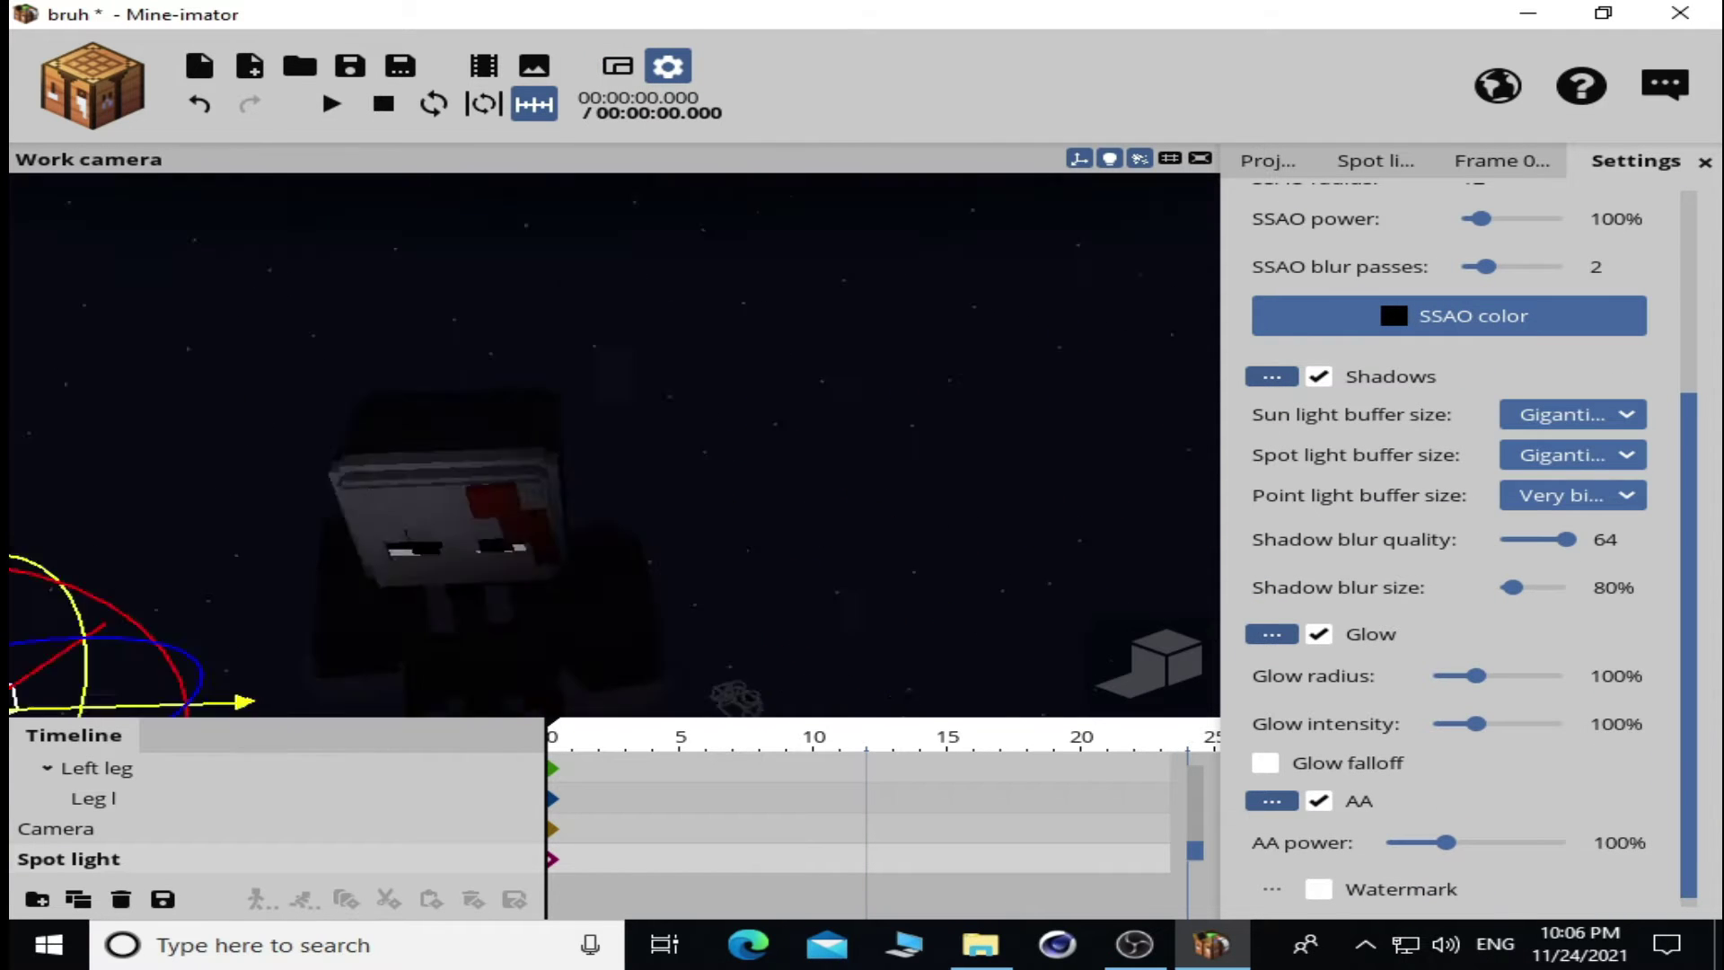
pyautogui.moveTo(535, 303); pyautogui.dragTo(674, 416)
pyautogui.click(617, 65)
pyautogui.click(668, 66)
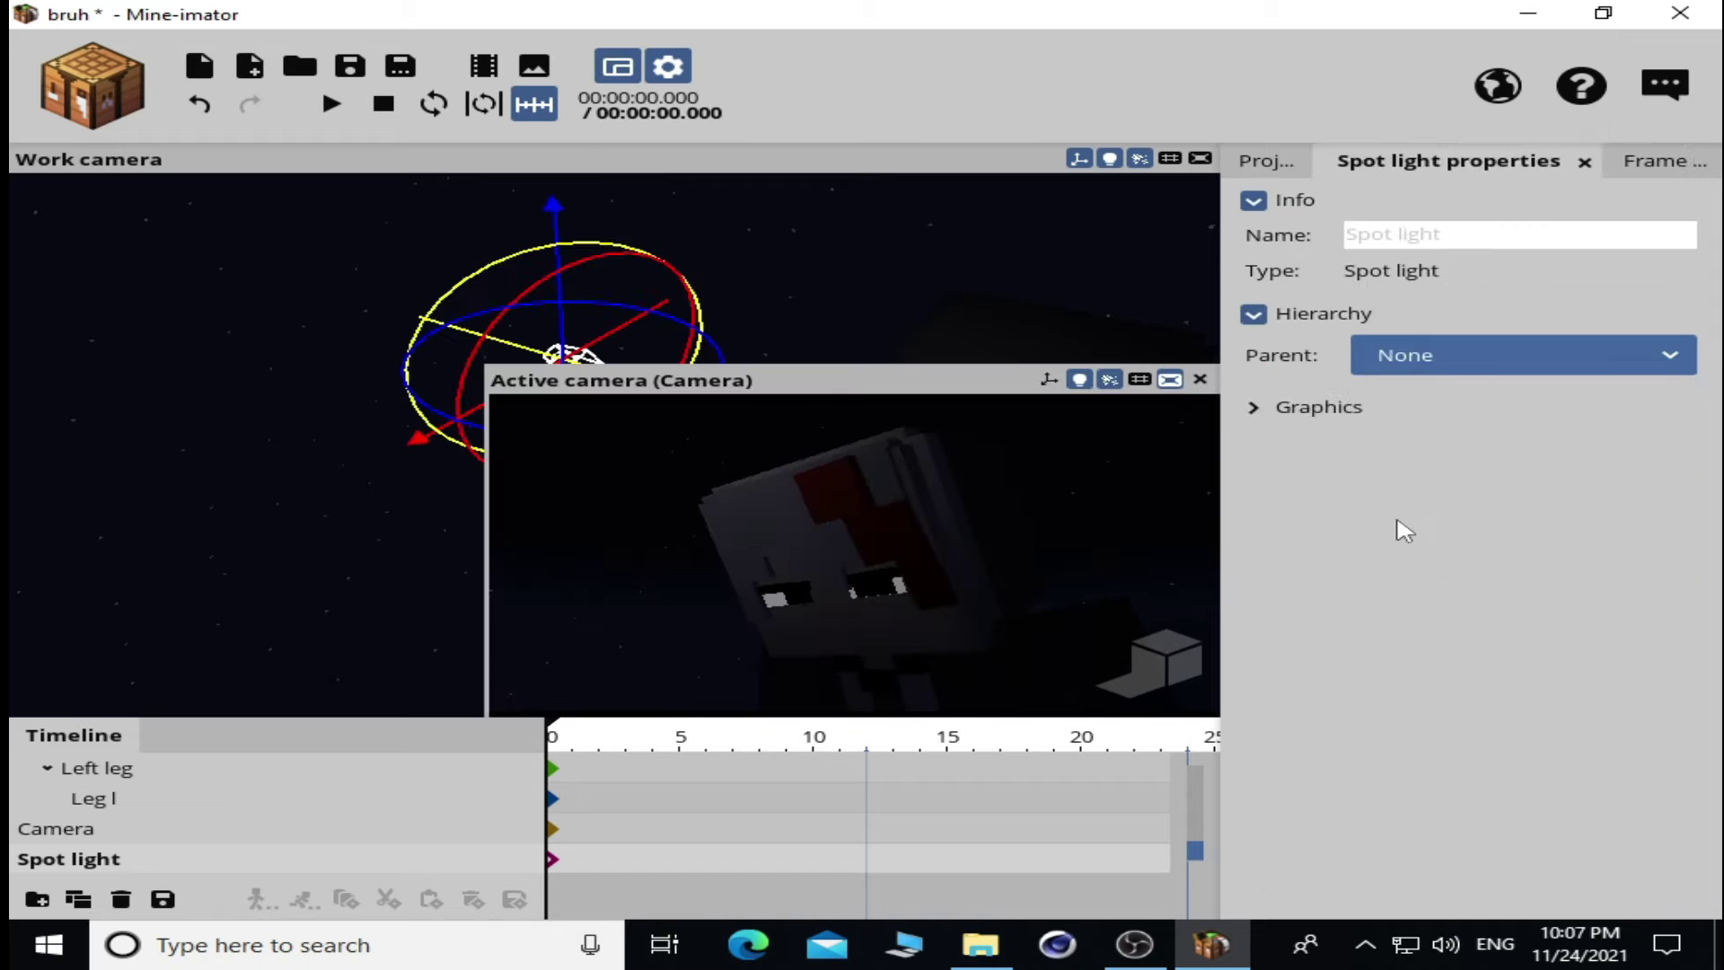
# - Narrow the spot light's radius and fade on the character's face
pyautogui.click(1687, 161)
pyautogui.click(1297, 601)
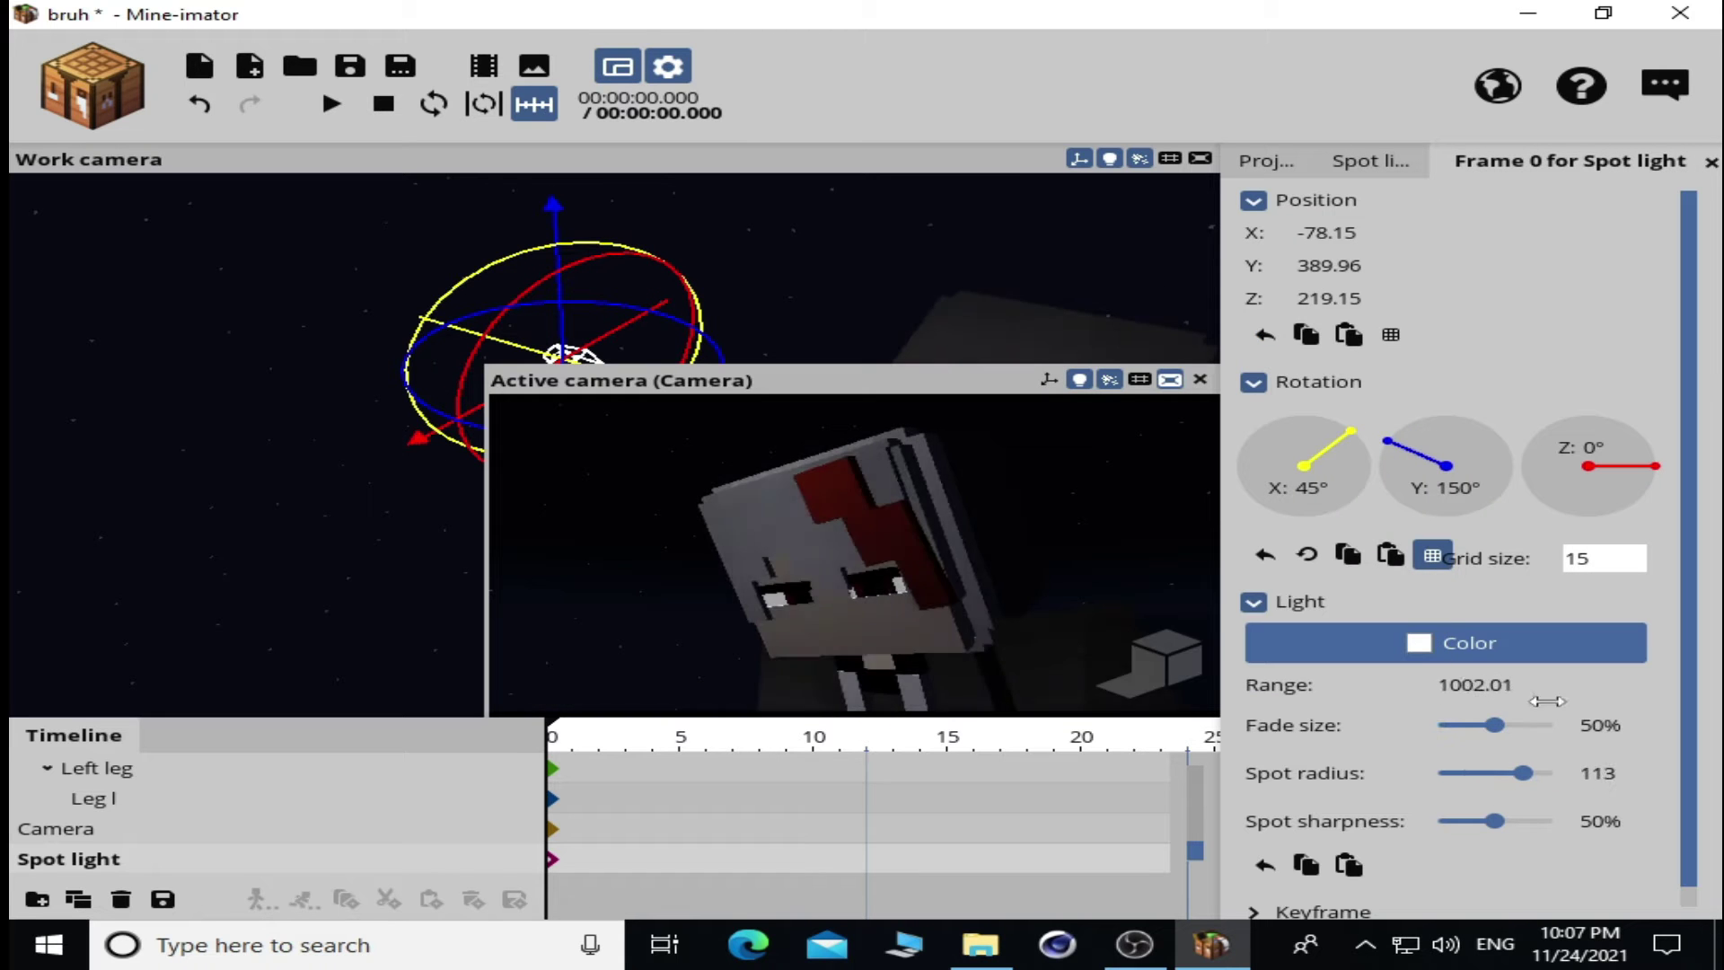
pyautogui.scroll(5, 132, 800)
pyautogui.click(100, 798)
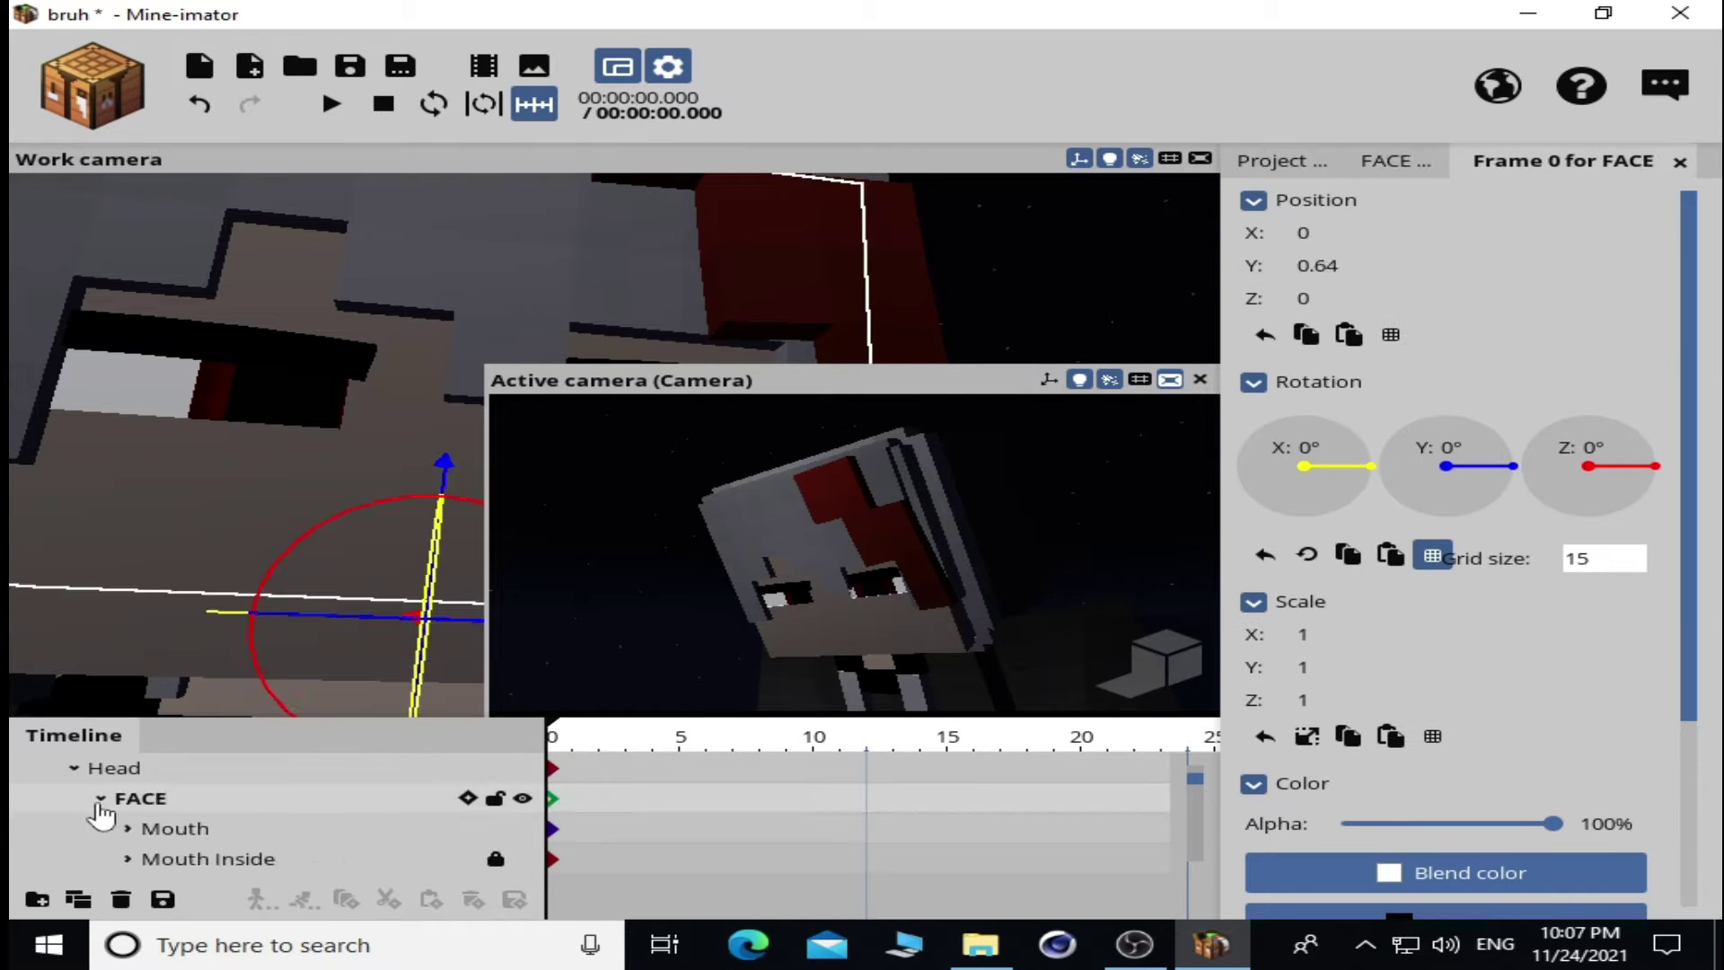
pyautogui.click(229, 861)
pyautogui.click(205, 798)
pyautogui.scroll(-3, 1446, 629)
pyautogui.moveTo(1402, 813)
pyautogui.mouseDown()
pyautogui.moveTo(1423, 816)
pyautogui.moveTo(1282, 821)
pyautogui.moveTo(1412, 814)
pyautogui.mouseUp()
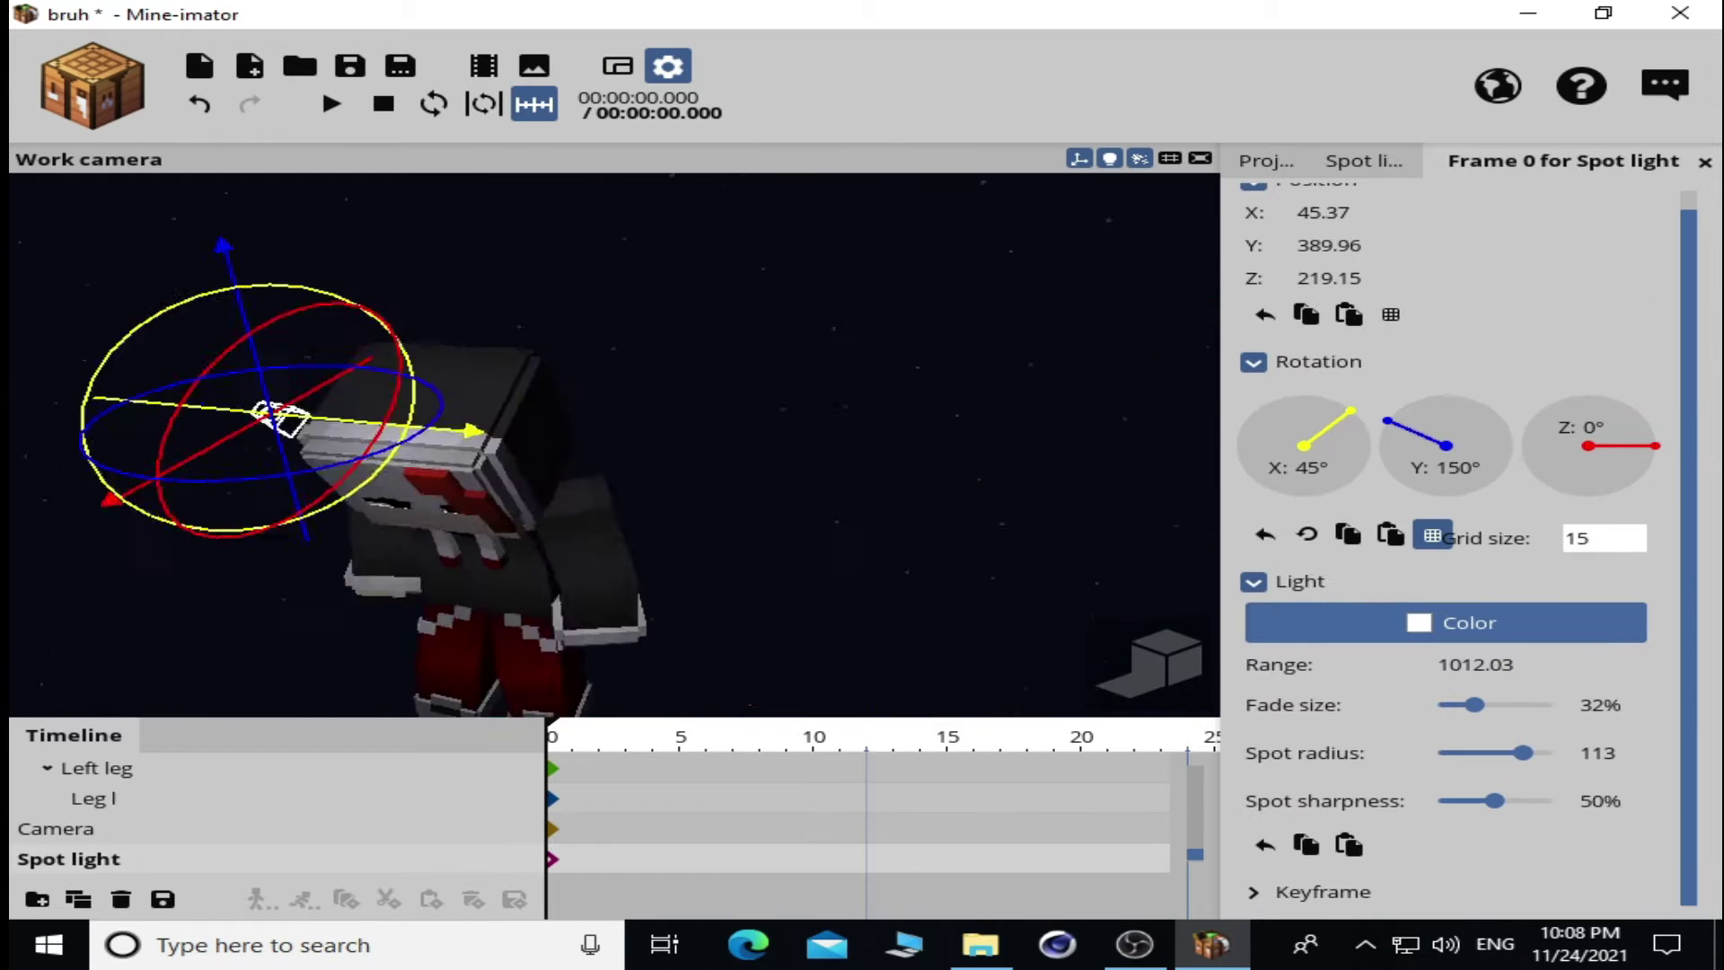
pyautogui.moveTo(1532, 754)
pyautogui.mouseDown()
pyautogui.moveTo(1490, 755)
pyautogui.moveTo(1448, 705)
pyautogui.mouseUp()
# - Lower the SSAO blur passes and keep depth of field quality at 3
pyautogui.click(667, 66)
pyautogui.scroll(5, 1454, 404)
pyautogui.moveTo(1481, 447)
pyautogui.mouseDown()
pyautogui.moveTo(1462, 446)
pyautogui.moveTo(1530, 446)
pyautogui.moveTo(1566, 495)
pyautogui.moveTo(1536, 495)
pyautogui.mouseUp()
pyautogui.moveTo(1527, 333)
pyautogui.mouseDown()
pyautogui.moveTo(1547, 333)
pyautogui.moveTo(1526, 333)
pyautogui.mouseUp()
pyautogui.moveTo(1513, 815)
pyautogui.mouseDown()
pyautogui.moveTo(1531, 815)
pyautogui.moveTo(1512, 815)
pyautogui.mouseUp()
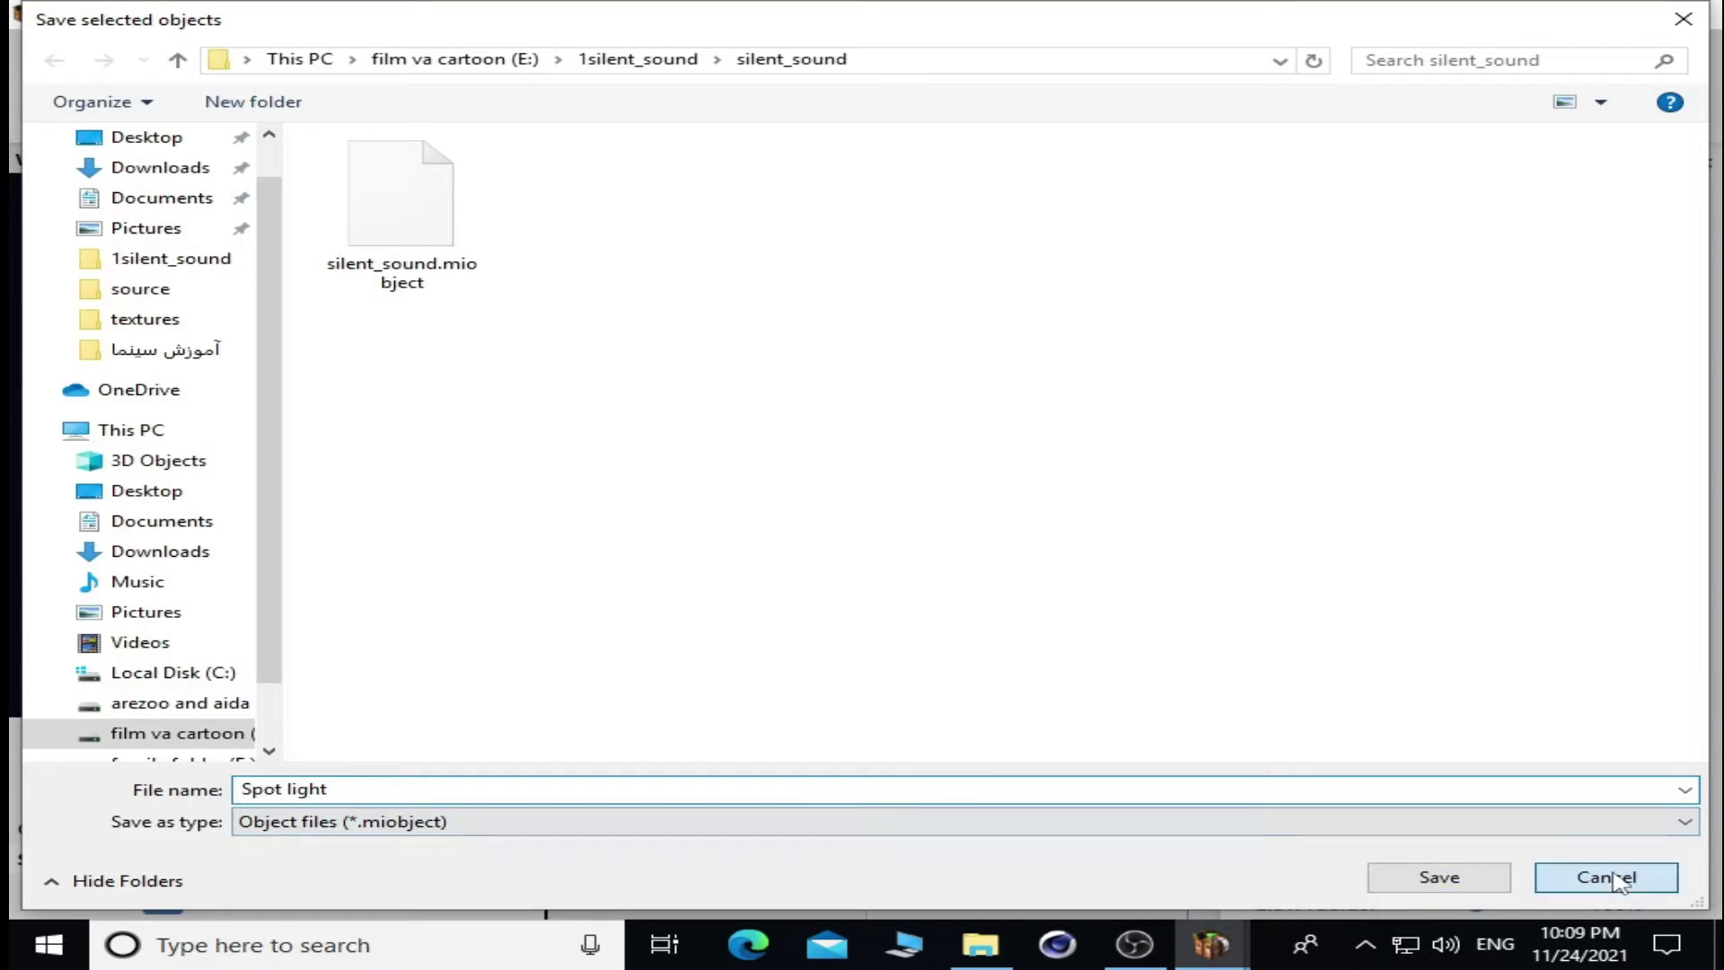
# - Save the rendered image as 4343434 in the speed art folder
pyautogui.scroll(-5, 1269, 381)
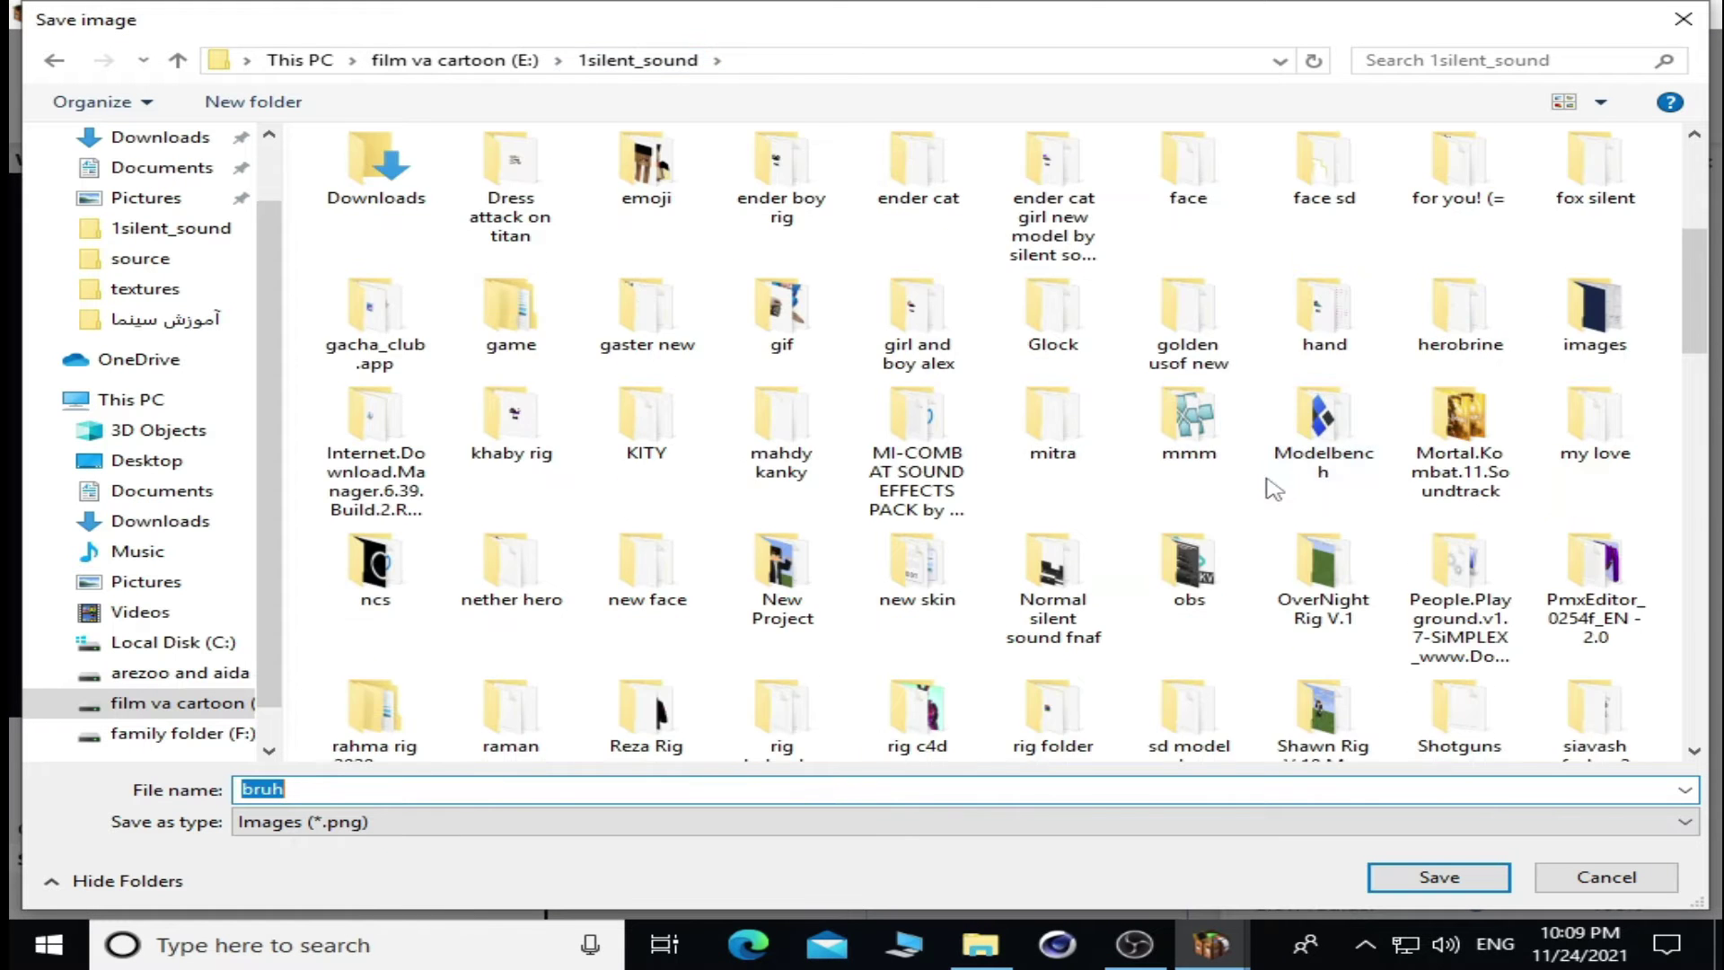
pyautogui.scroll(-10, 1044, 384)
pyautogui.doubleClick(1455, 225)
pyautogui.write('4343434')
pyautogui.click(1439, 876)
# - Launch PhotoshopCCPortable from its portable folder in File Explorer
pyautogui.doubleClick(1083, 211)
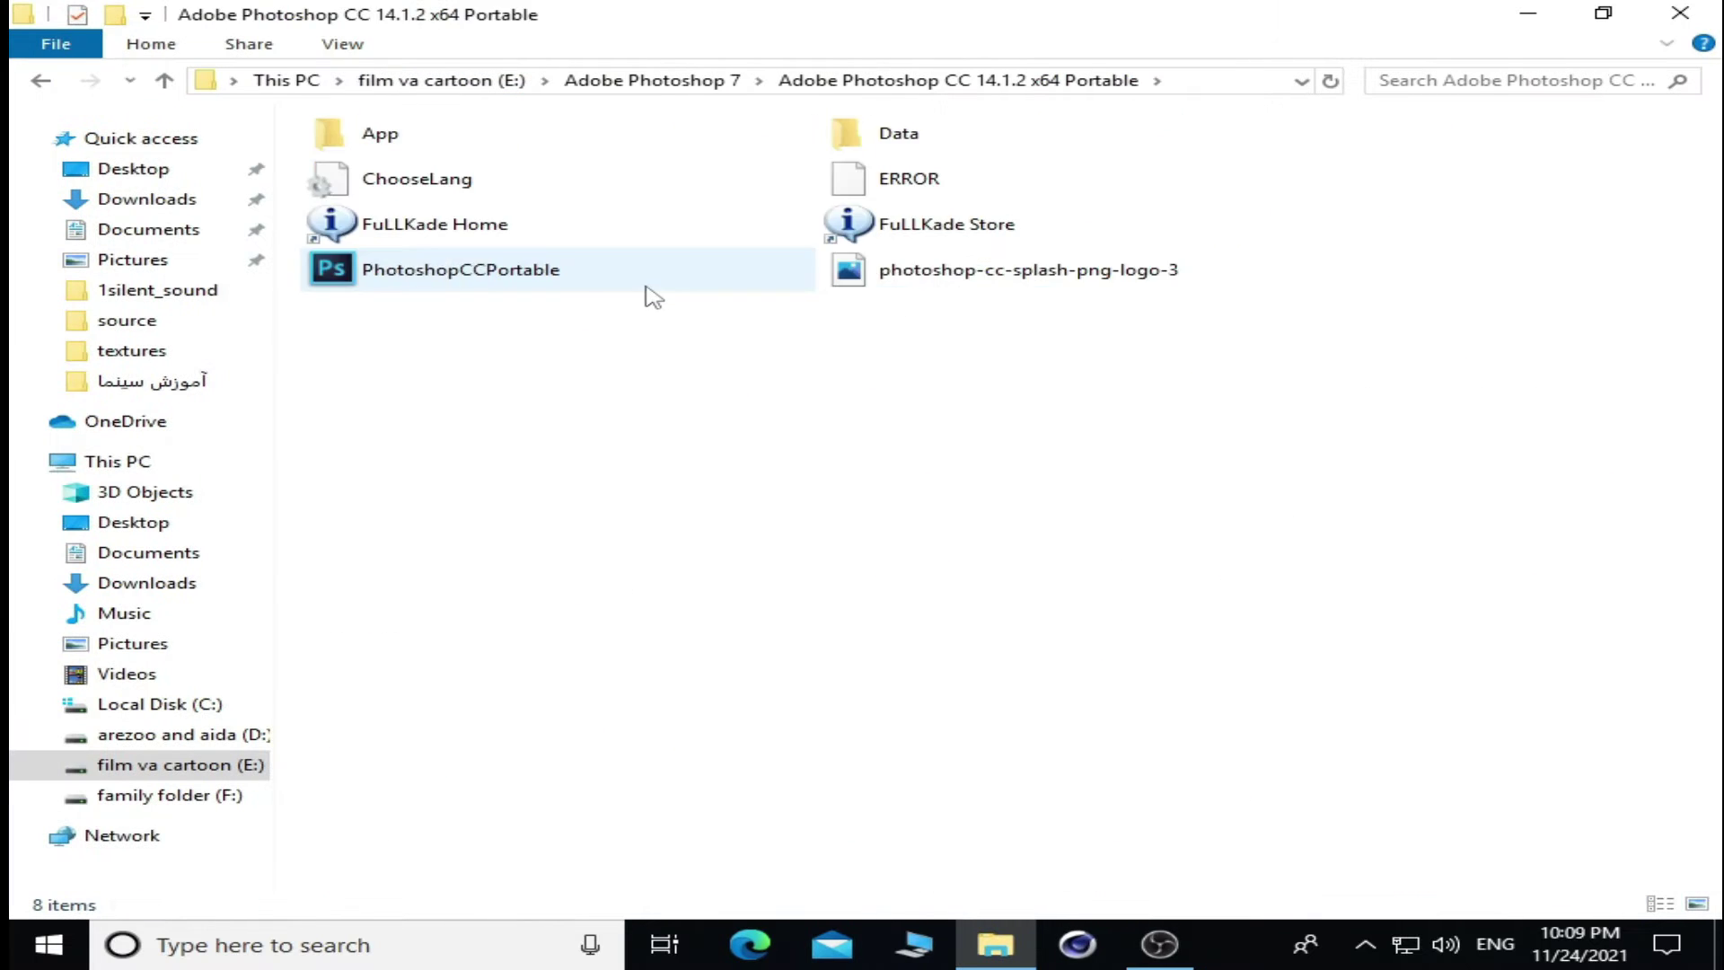
pyautogui.click(1126, 193)
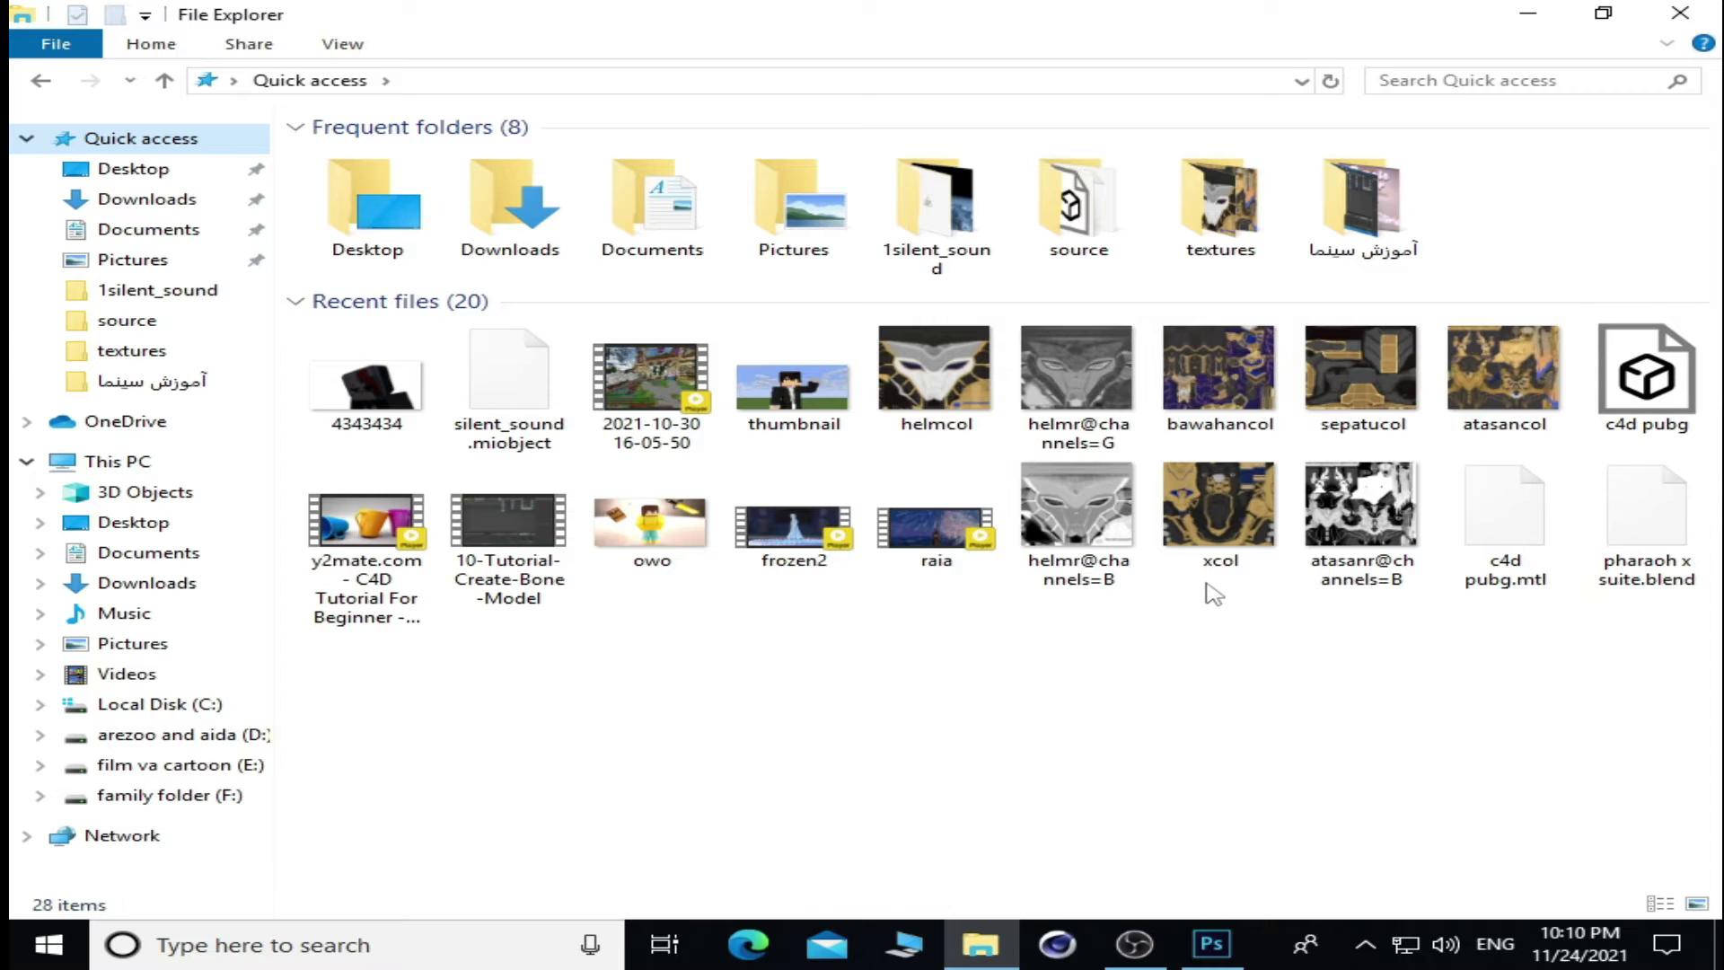
pyautogui.click(1221, 945)
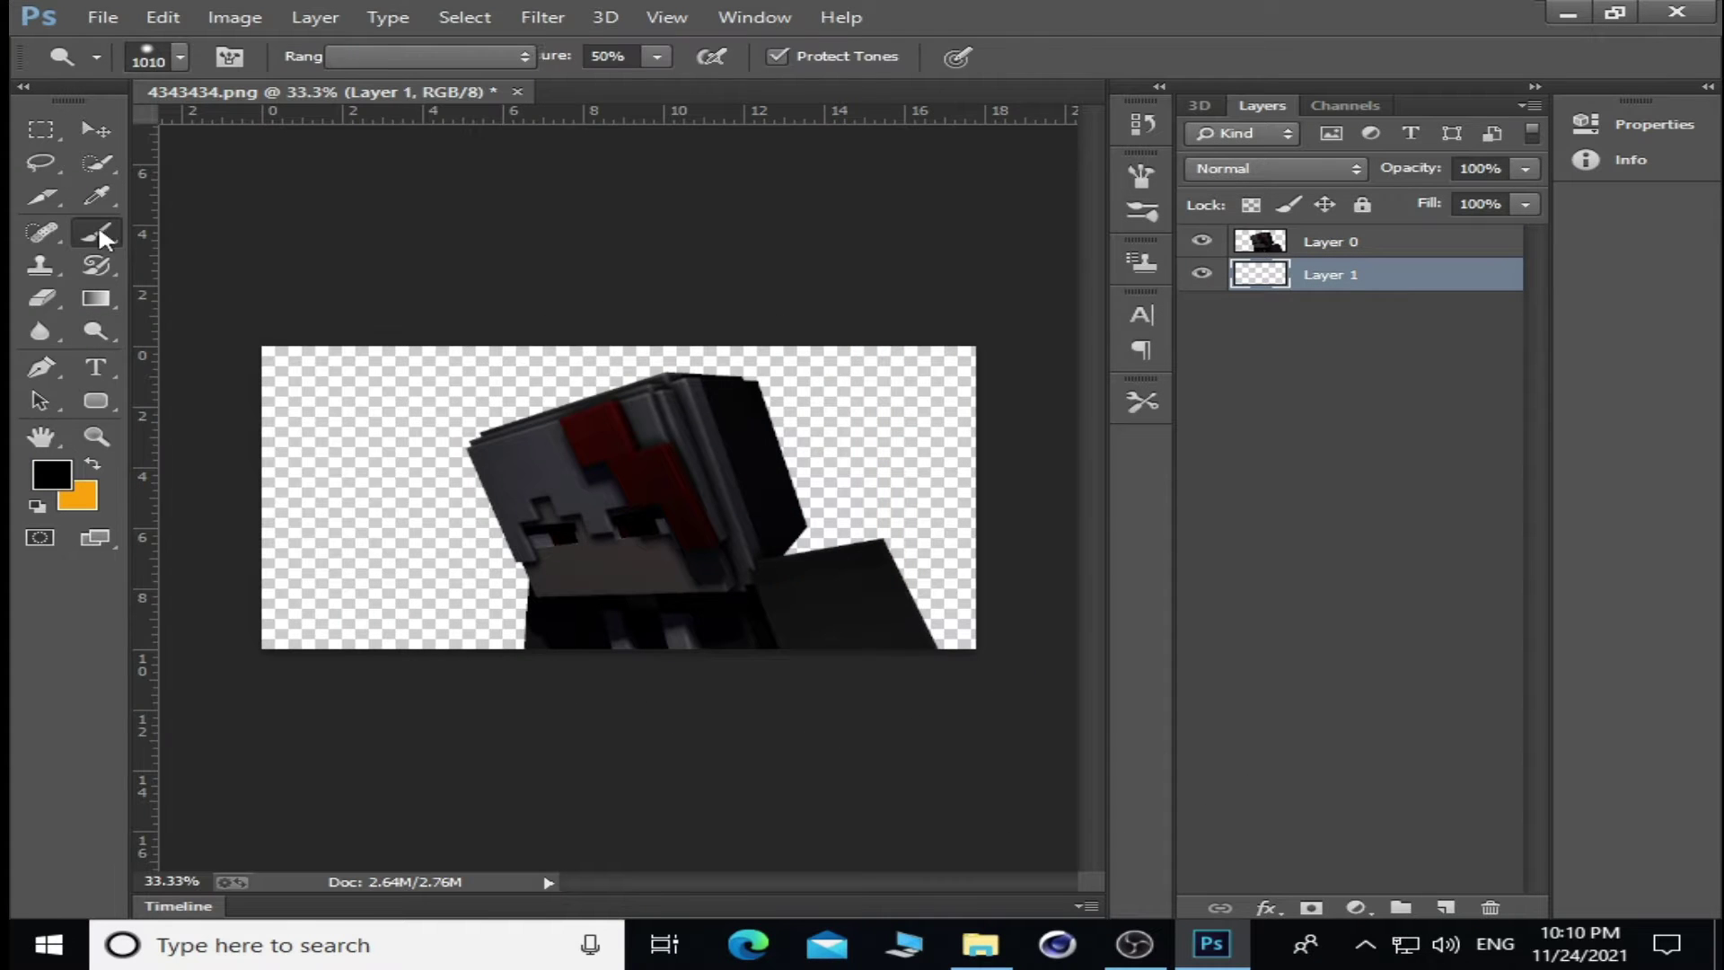
# - Paint Layer 1 solid black using a brush enlarged to about 1305 pixels
pyautogui.moveTo(849, 588); pyautogui.dragTo(270, 443)
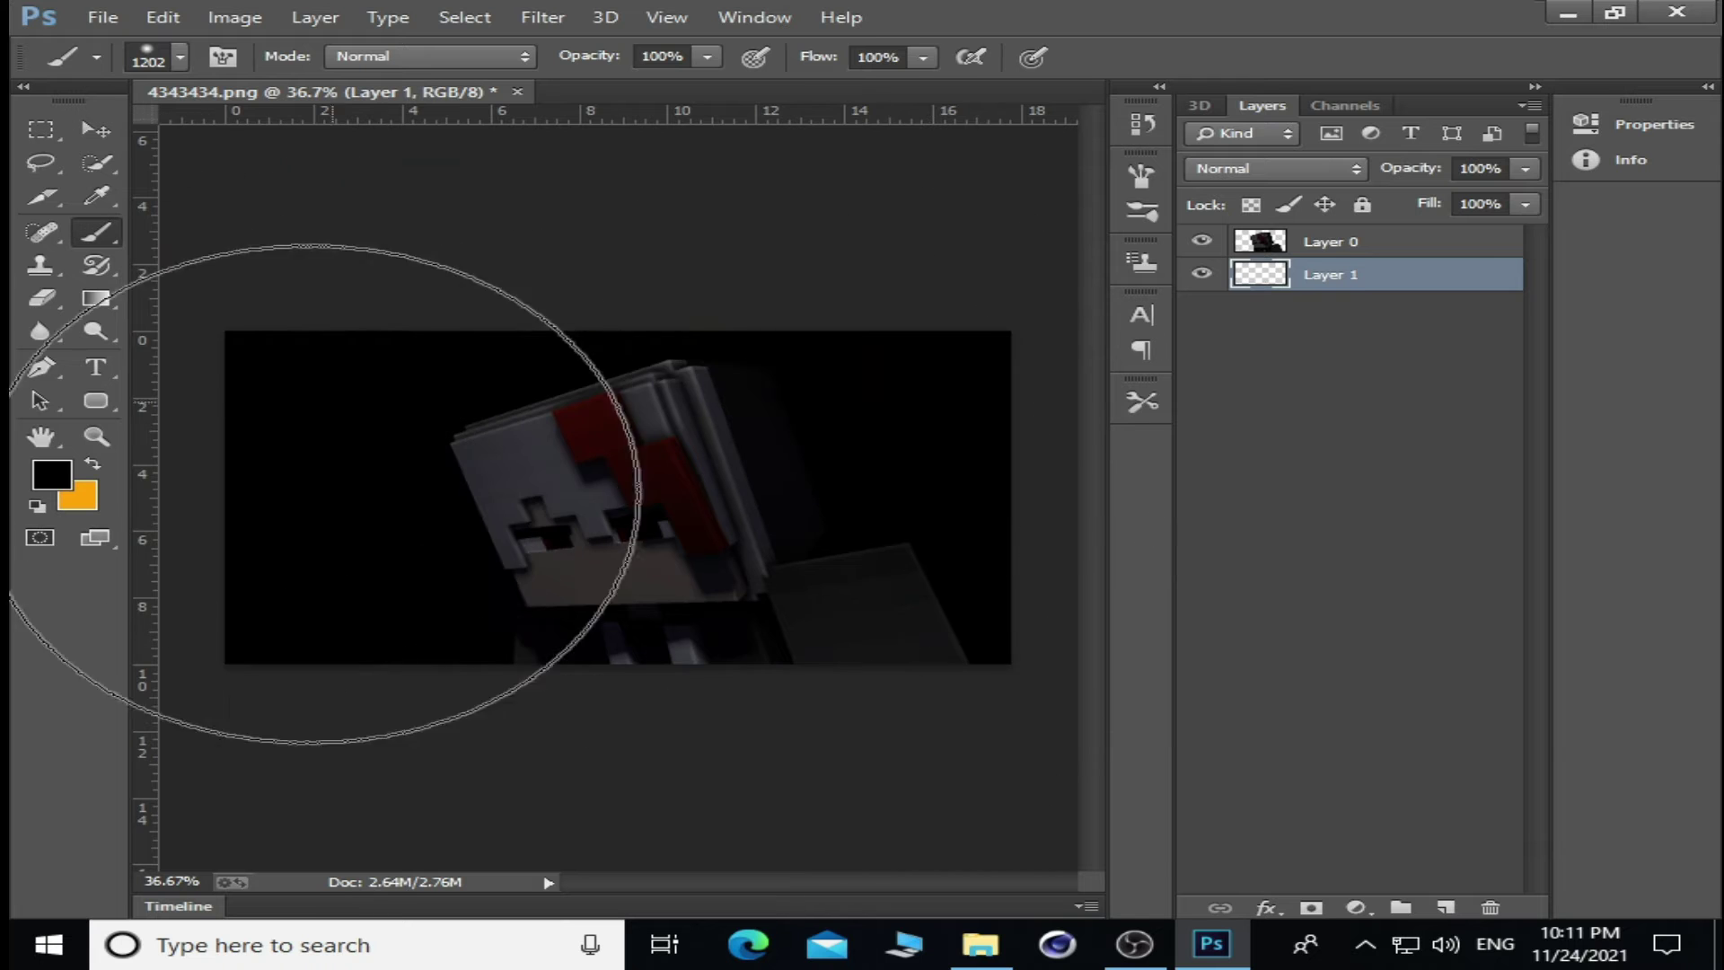
pyautogui.rightClick(549, 373)
pyautogui.scroll(-5, 814, 817)
pyautogui.scroll(-5, 815, 817)
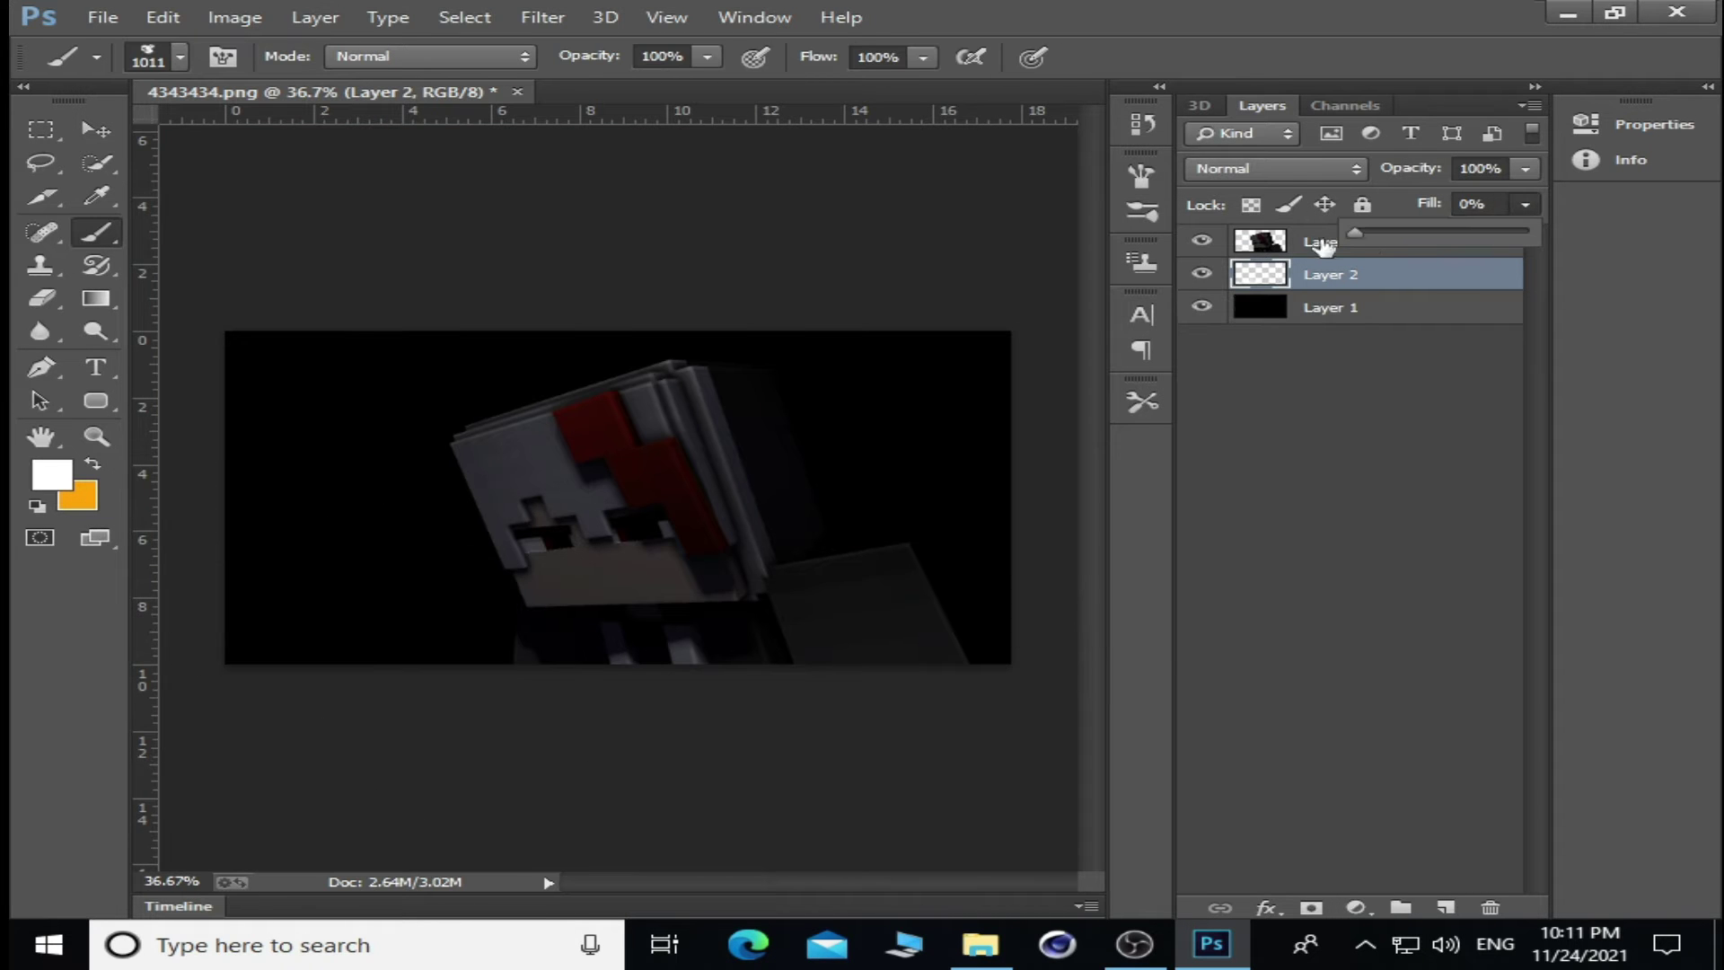
pyautogui.rightClick(557, 371)
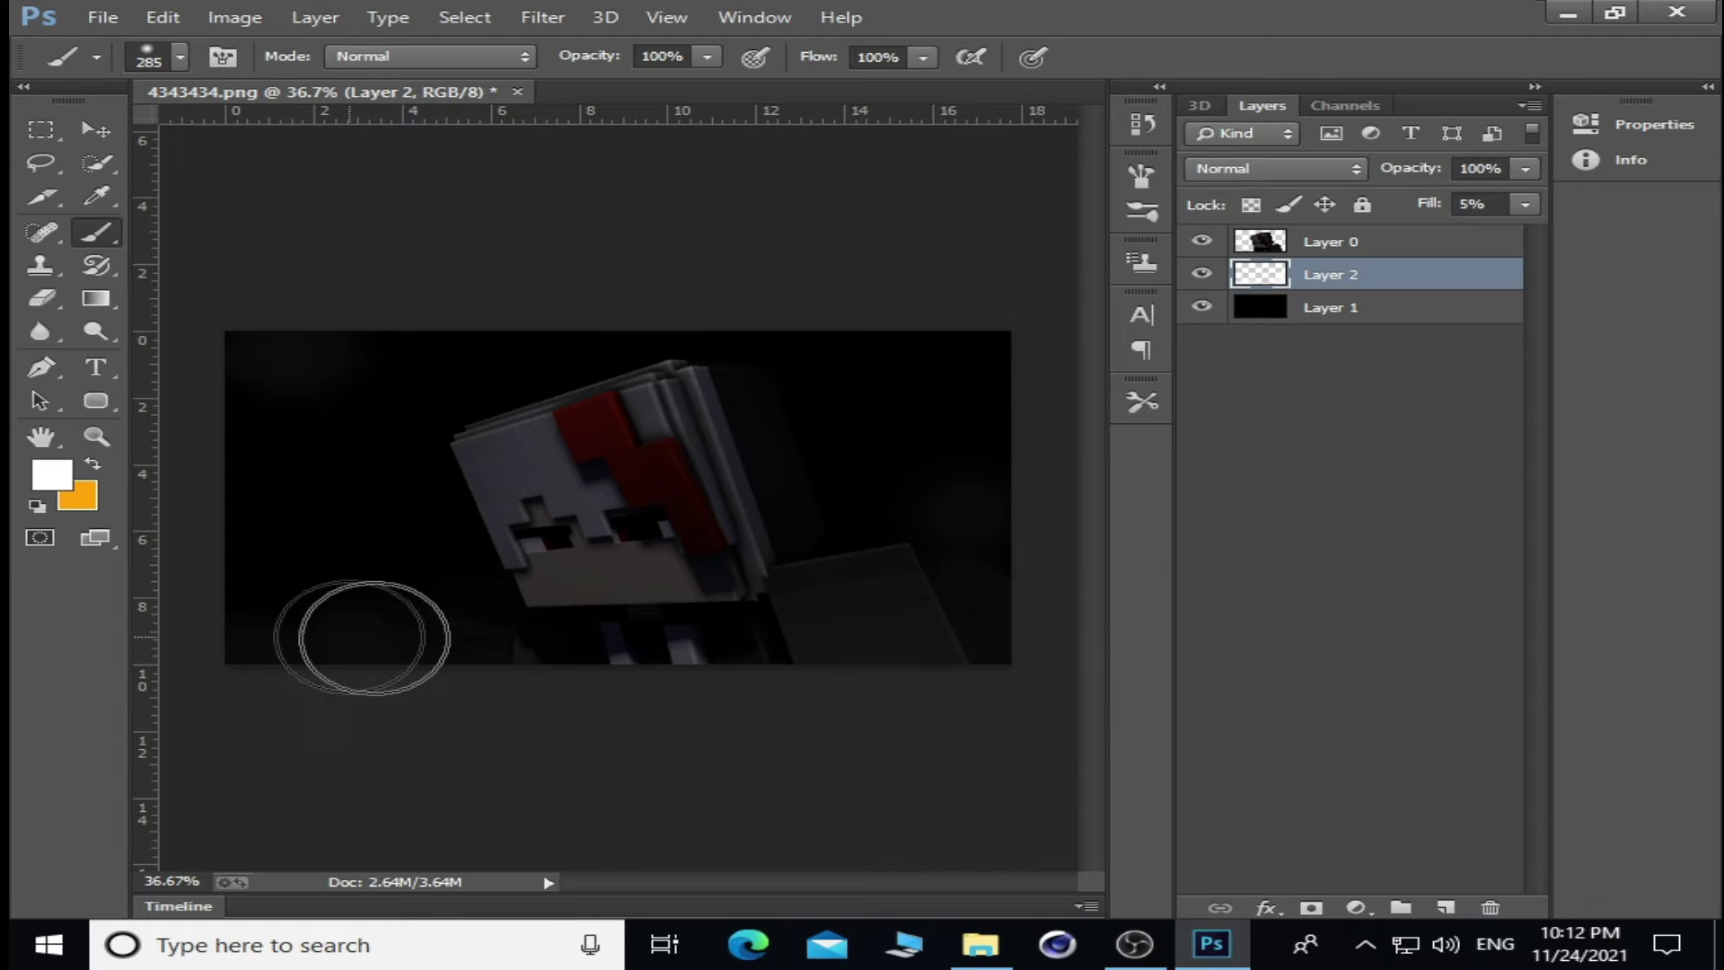
pyautogui.rightClick(395, 375)
pyautogui.moveTo(422, 431); pyautogui.dragTo(682, 431)
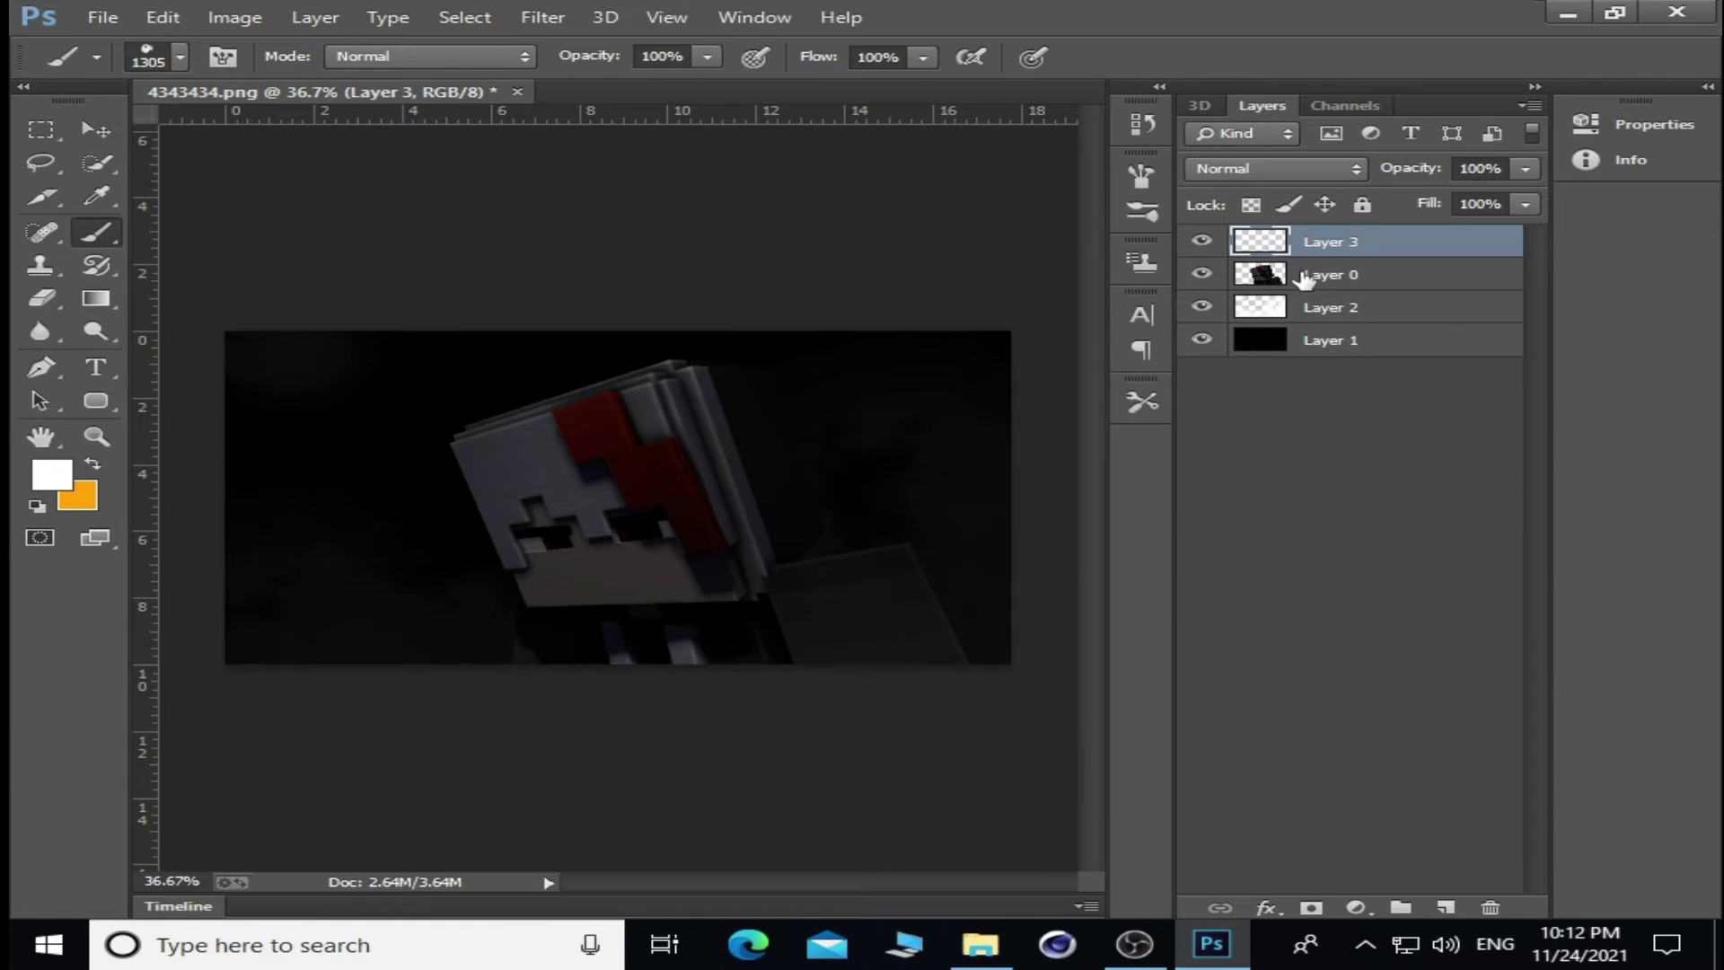
# - Select the character outline and set the layer's blending mode to Overlay
pyautogui.click(1304, 278)
pyautogui.click(1274, 167)
pyautogui.click(1328, 500)
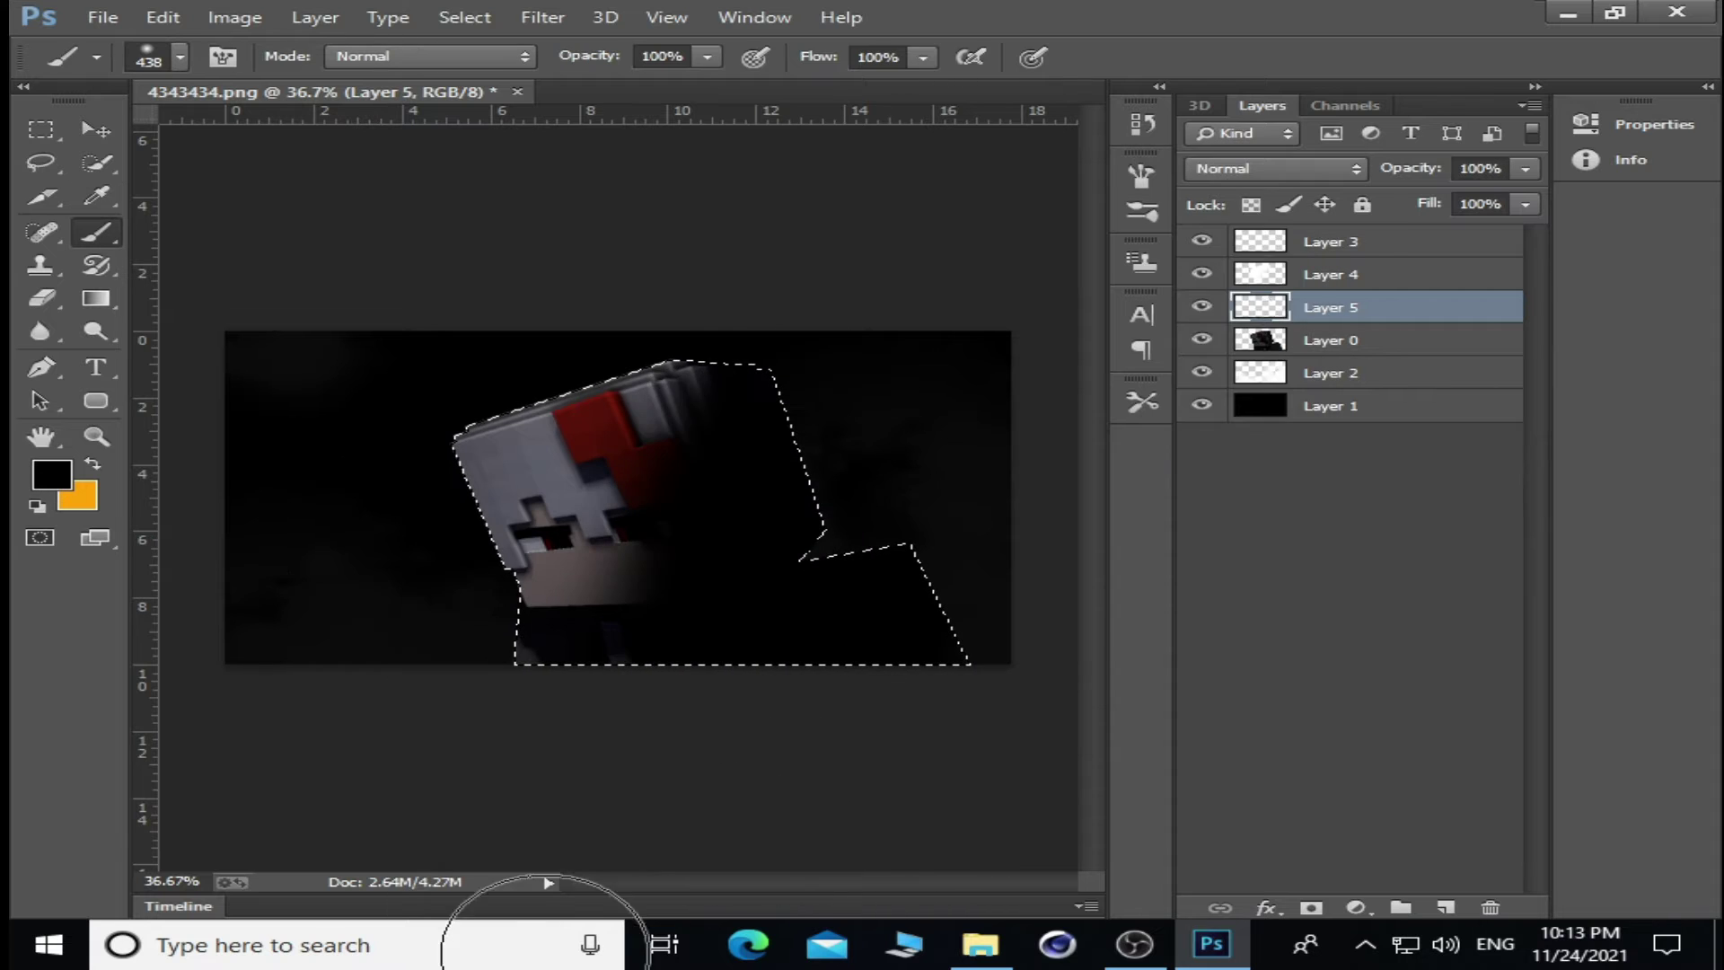
# - Set the shadow layer to Multiply with about 48% fill
pyautogui.click(1274, 168)
pyautogui.click(1213, 276)
pyautogui.moveTo(1525, 204); pyautogui.dragTo(1437, 234)
# - Apply a Custom filter to the character layer with kernel values 0, 1, 0
pyautogui.click(522, 17)
pyautogui.click(574, 44)
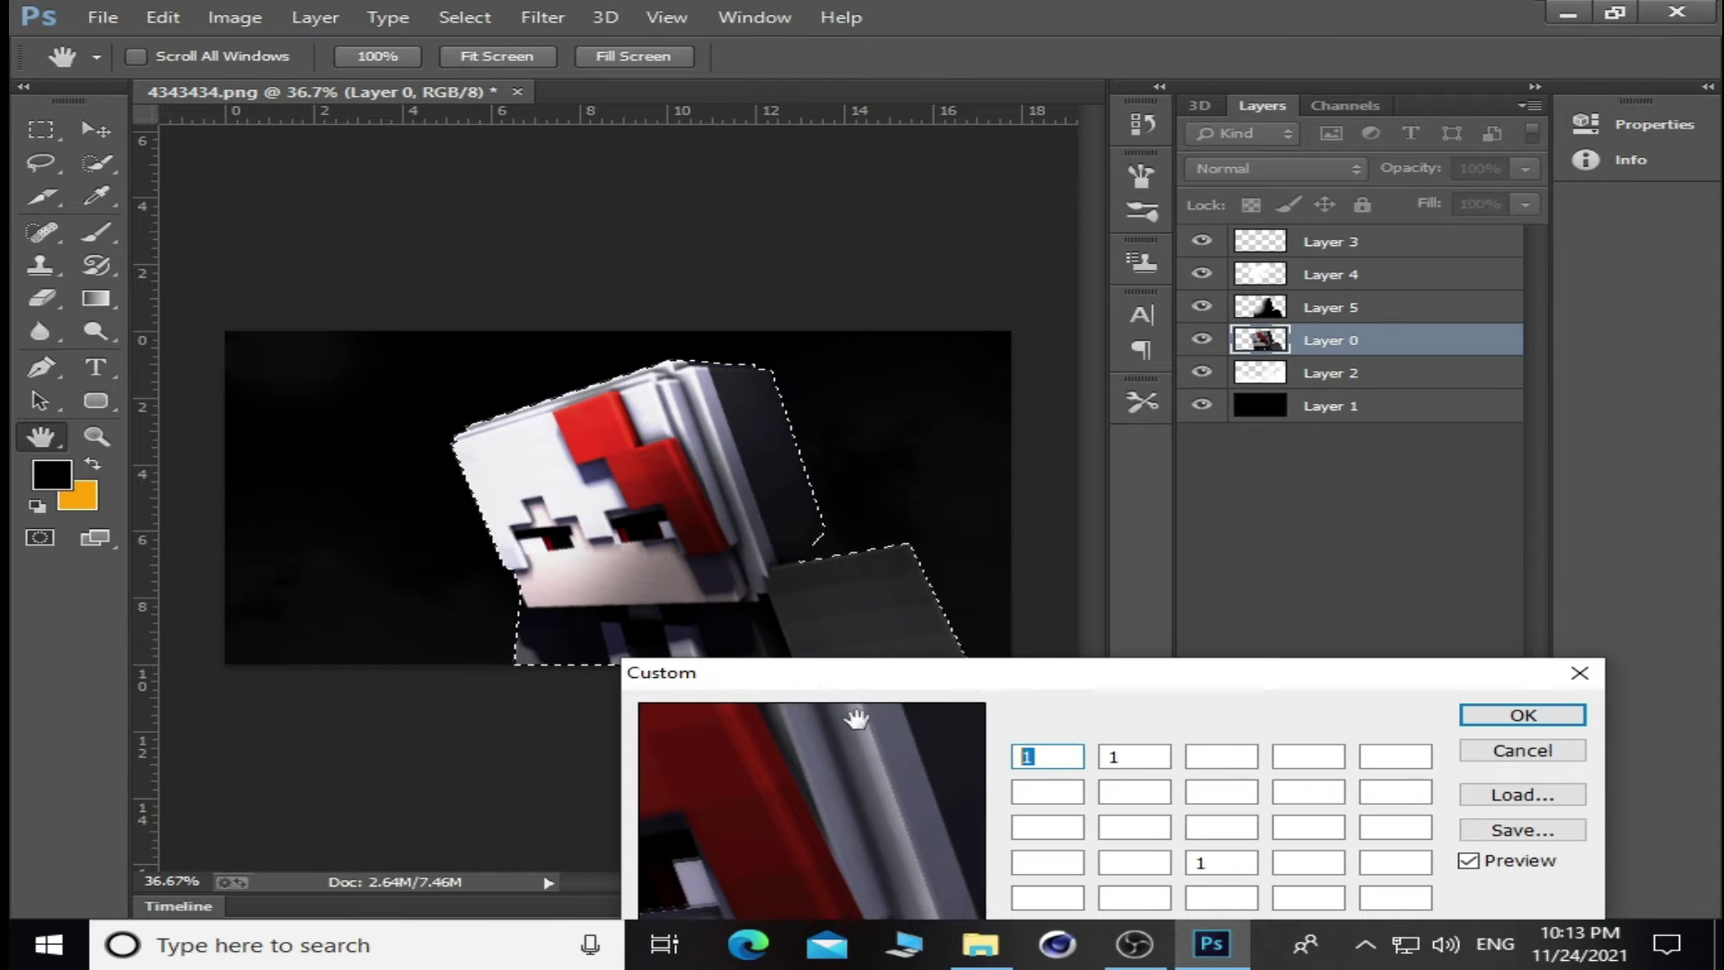
pyautogui.press('Tab')
pyautogui.write('0')
pyautogui.press('Tab')
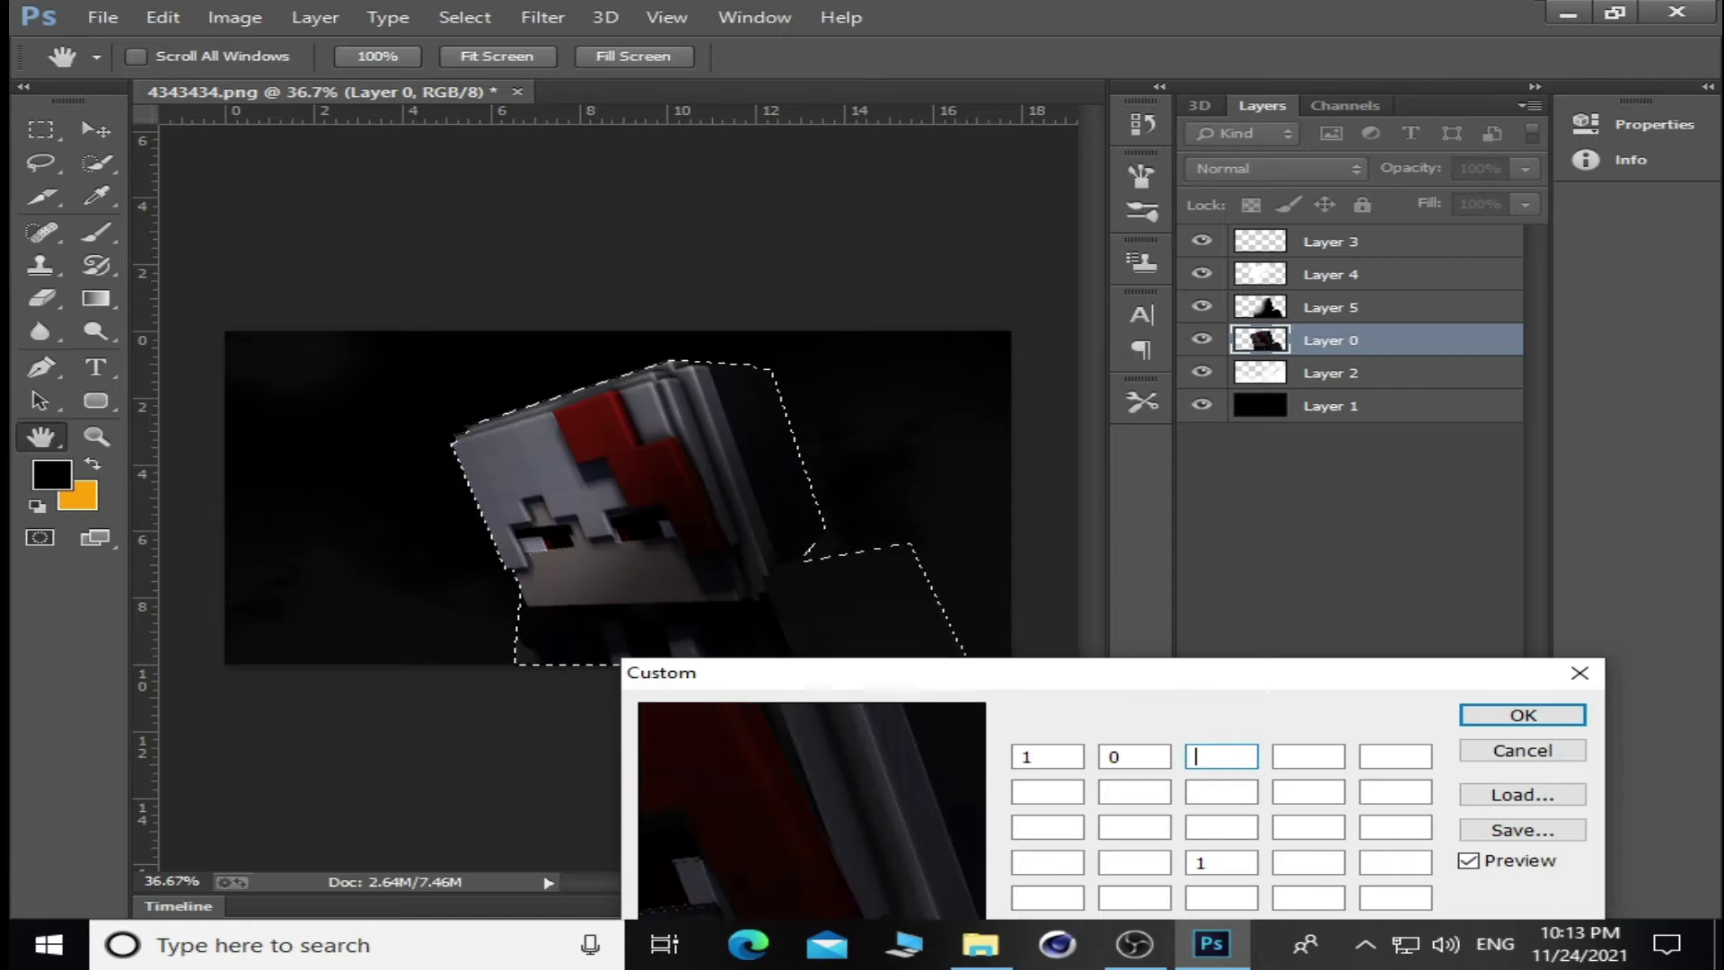
pyautogui.write('1')
pyautogui.press('BackSpace')
pyautogui.write('0')
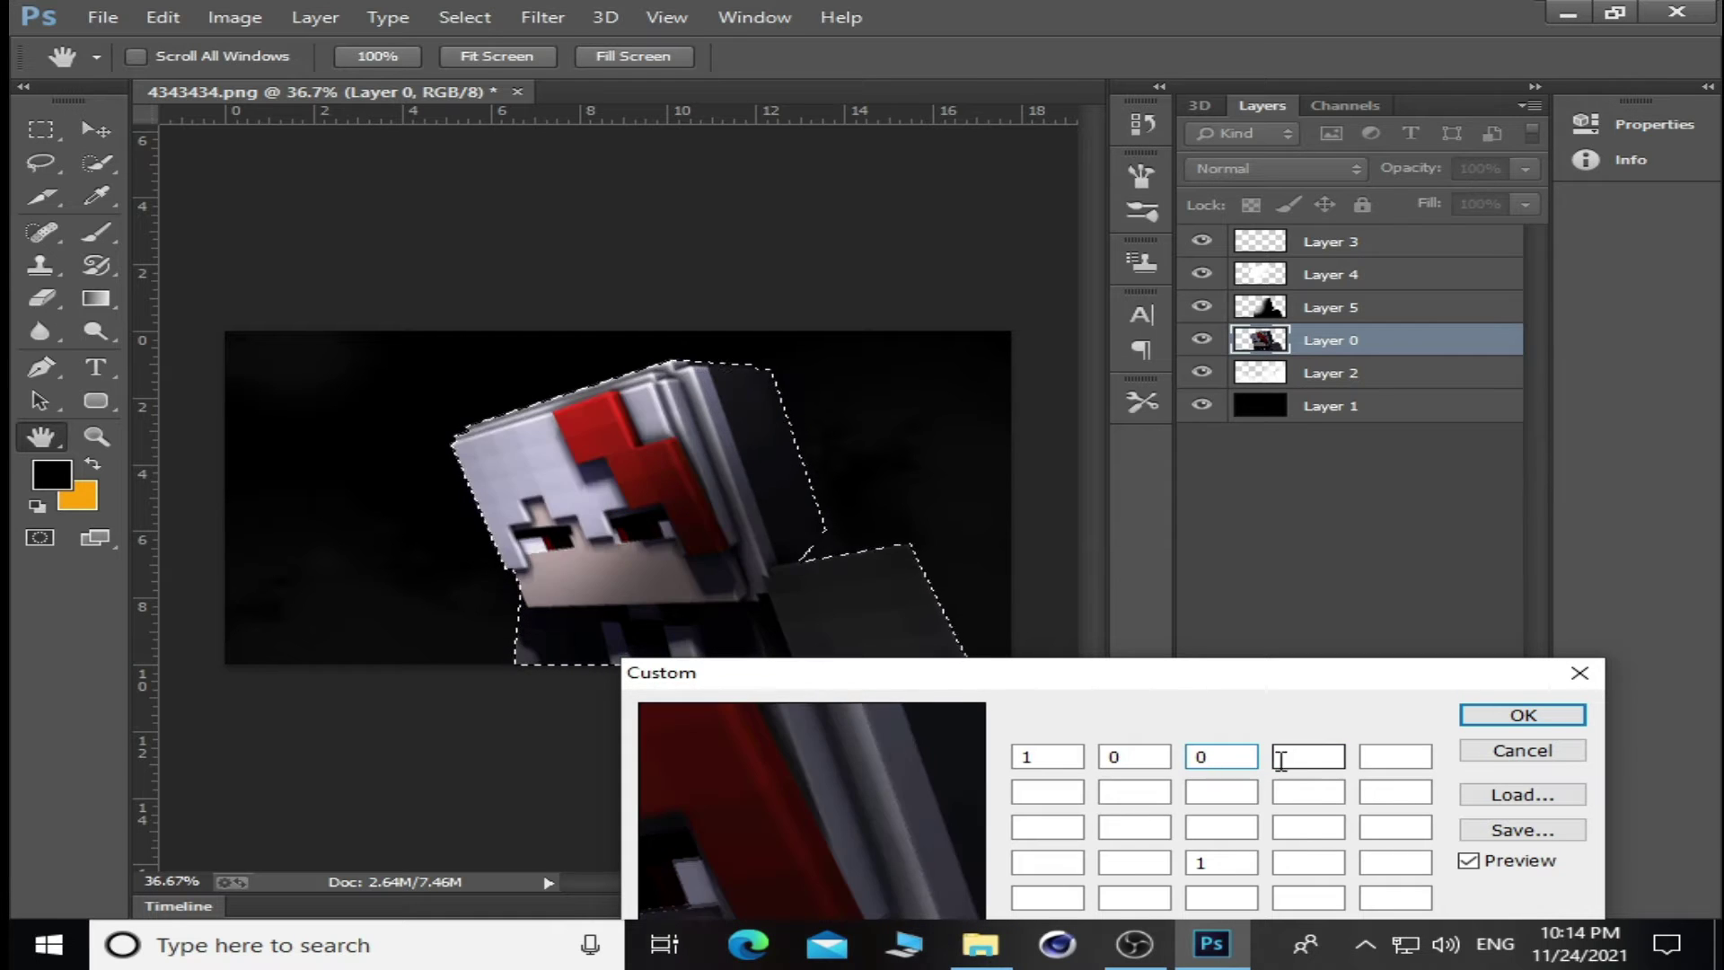
pyautogui.click(1221, 862)
pyautogui.click(1491, 714)
# - Paint orange on the face and set that layer to Overlay at 17% fill
pyautogui.press('b')
pyautogui.press('x')
pyautogui.click(1275, 167)
pyautogui.click(1257, 468)
pyautogui.click(1525, 204)
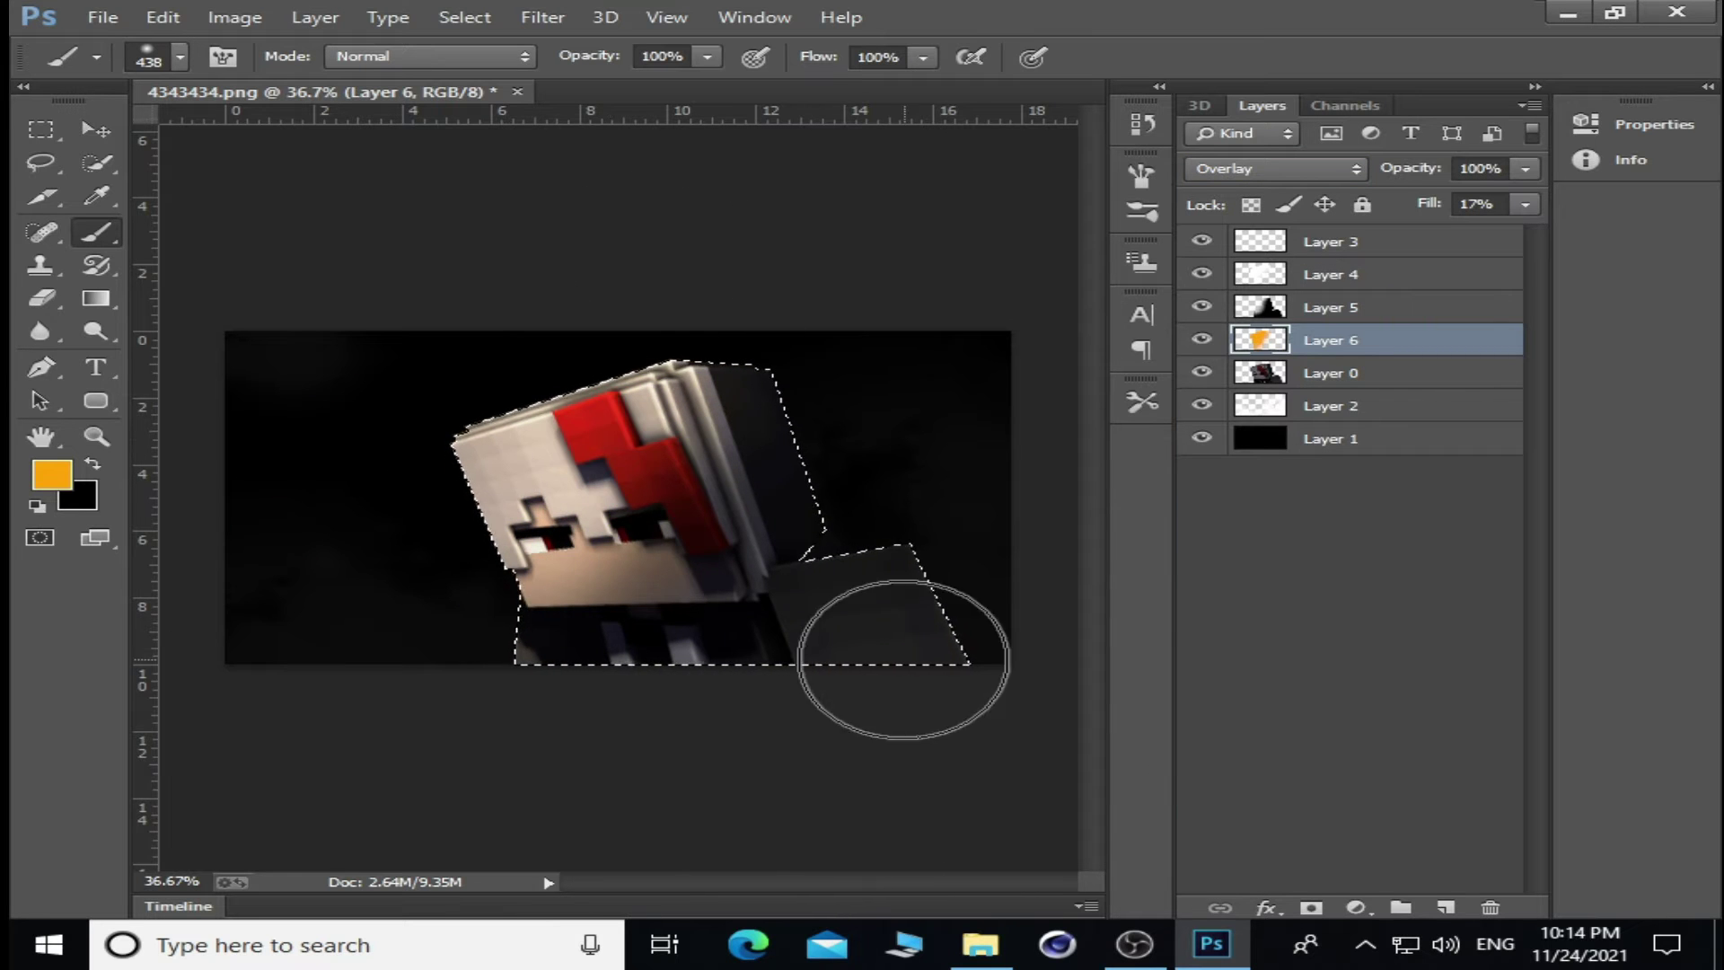
pyautogui.click(1201, 273)
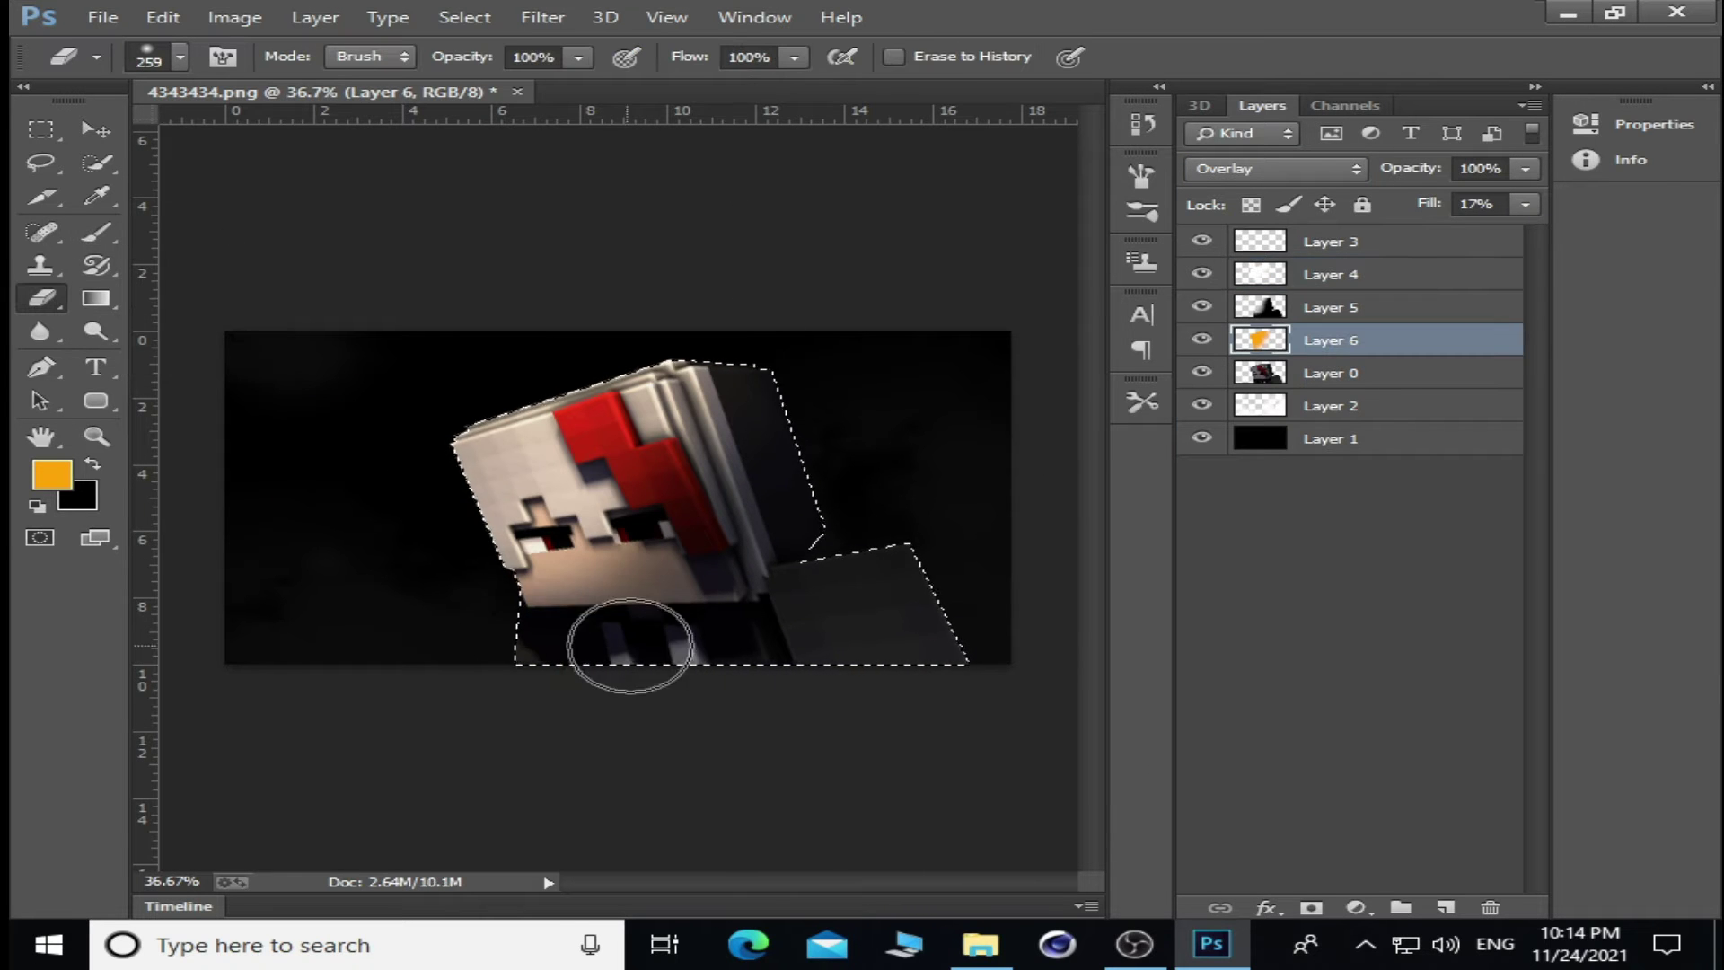
# - Stroke a Pen path along the hair's outer edge with a yellow brush line
pyautogui.scroll(5, 538, 566)
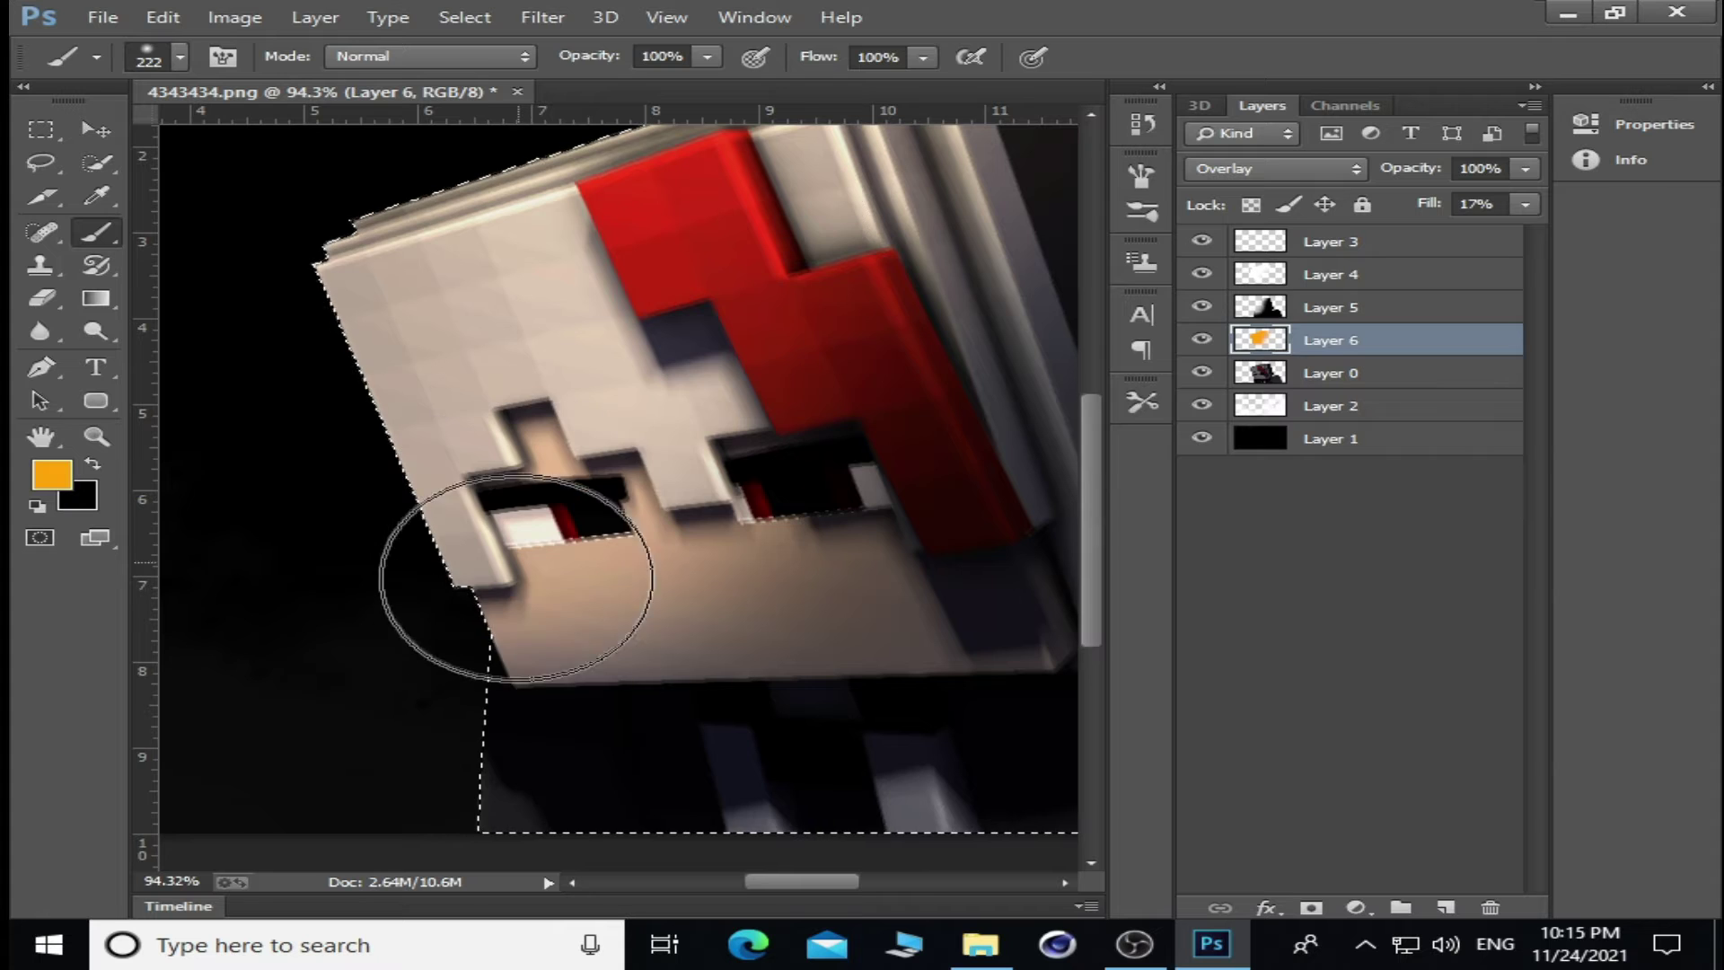
pyautogui.scroll(-5, 662, 545)
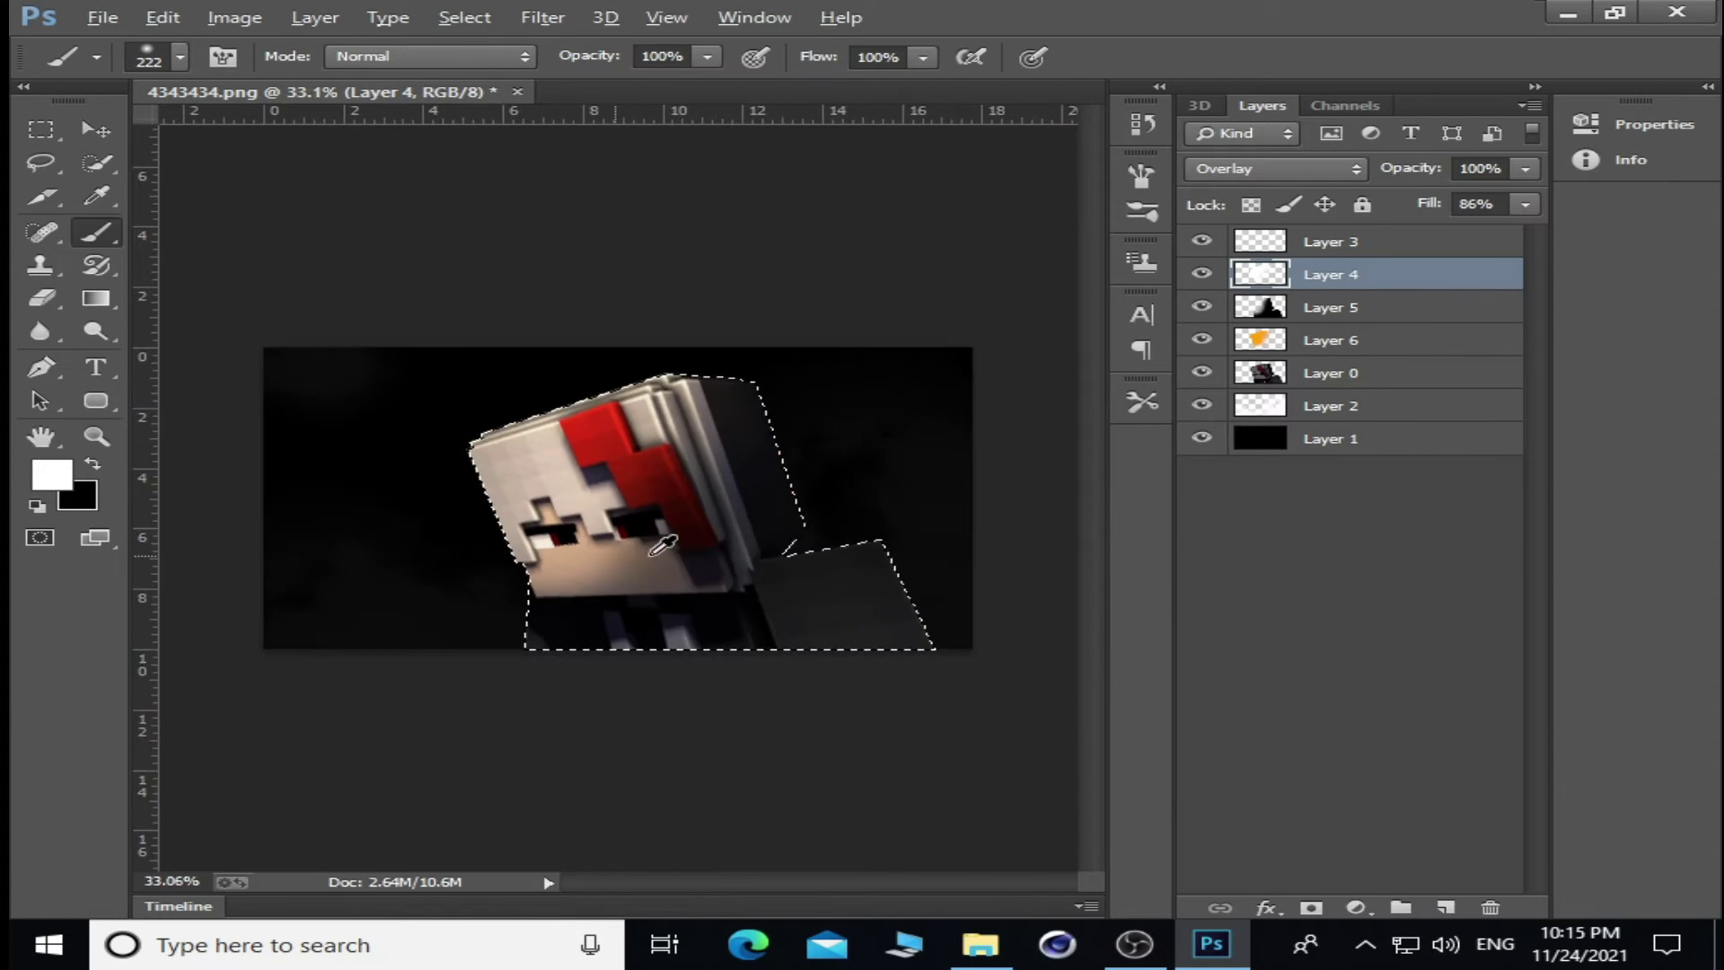
pyautogui.scroll(2, 662, 545)
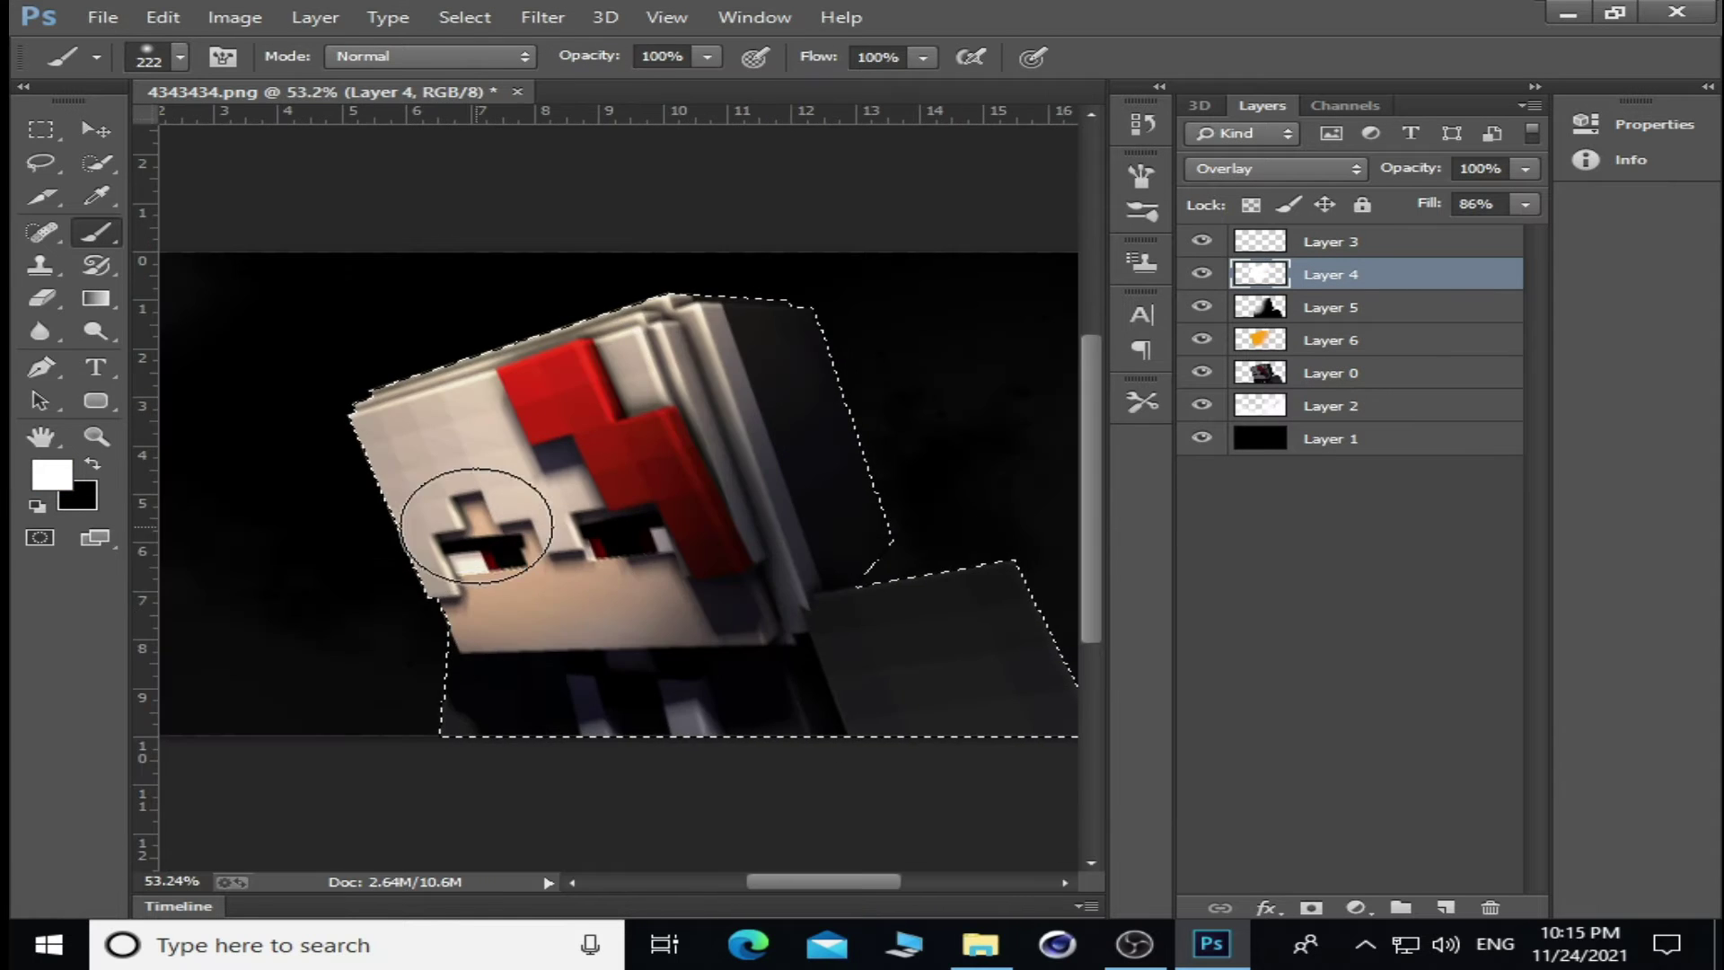
pyautogui.scroll(-2, 500, 512)
pyautogui.press('m')
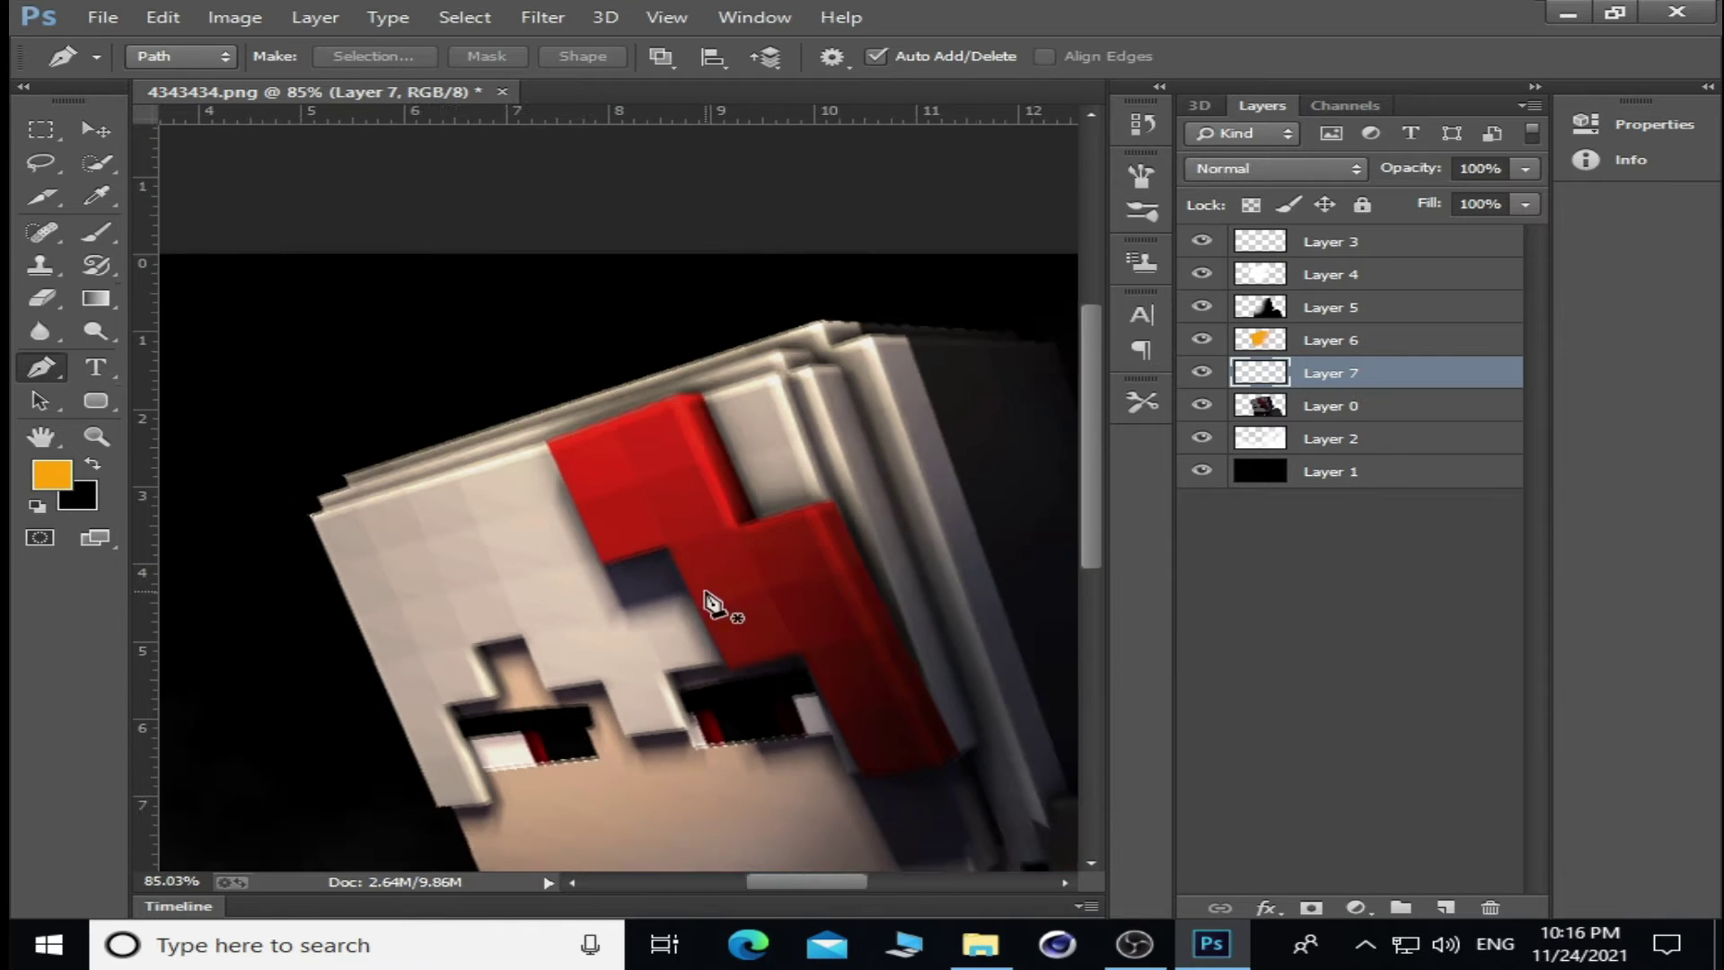
pyautogui.scroll(3, 712, 597)
pyautogui.scroll(-3, 931, 612)
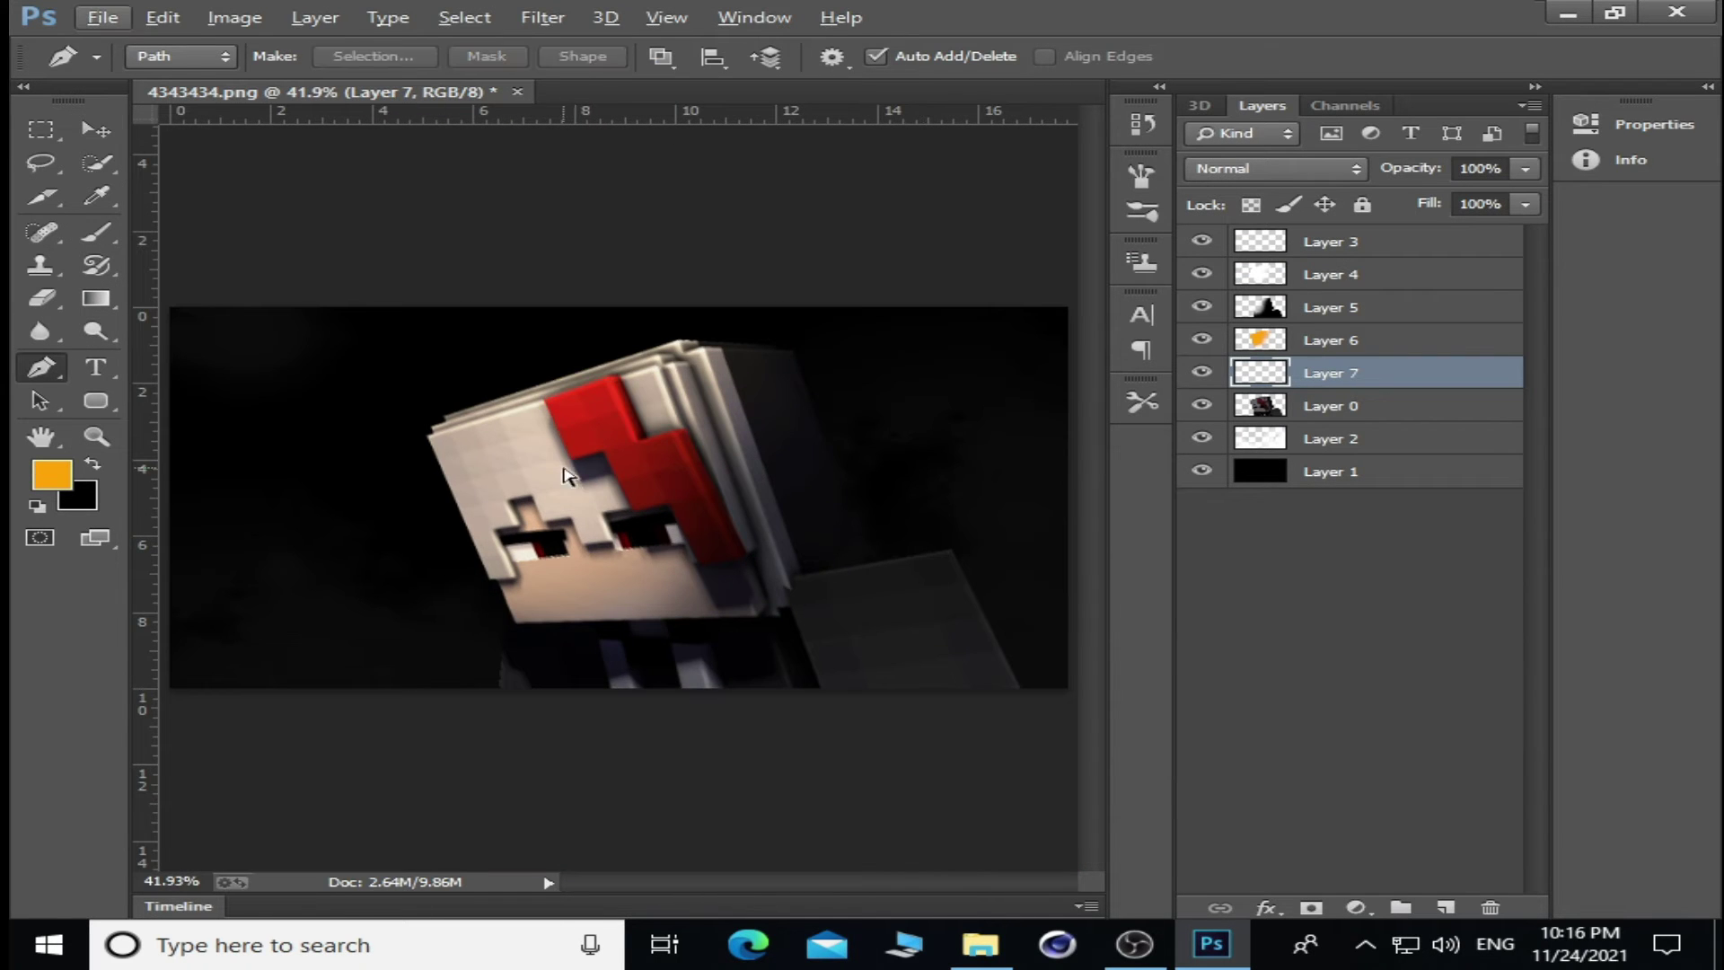
pyautogui.scroll(3, 613, 388)
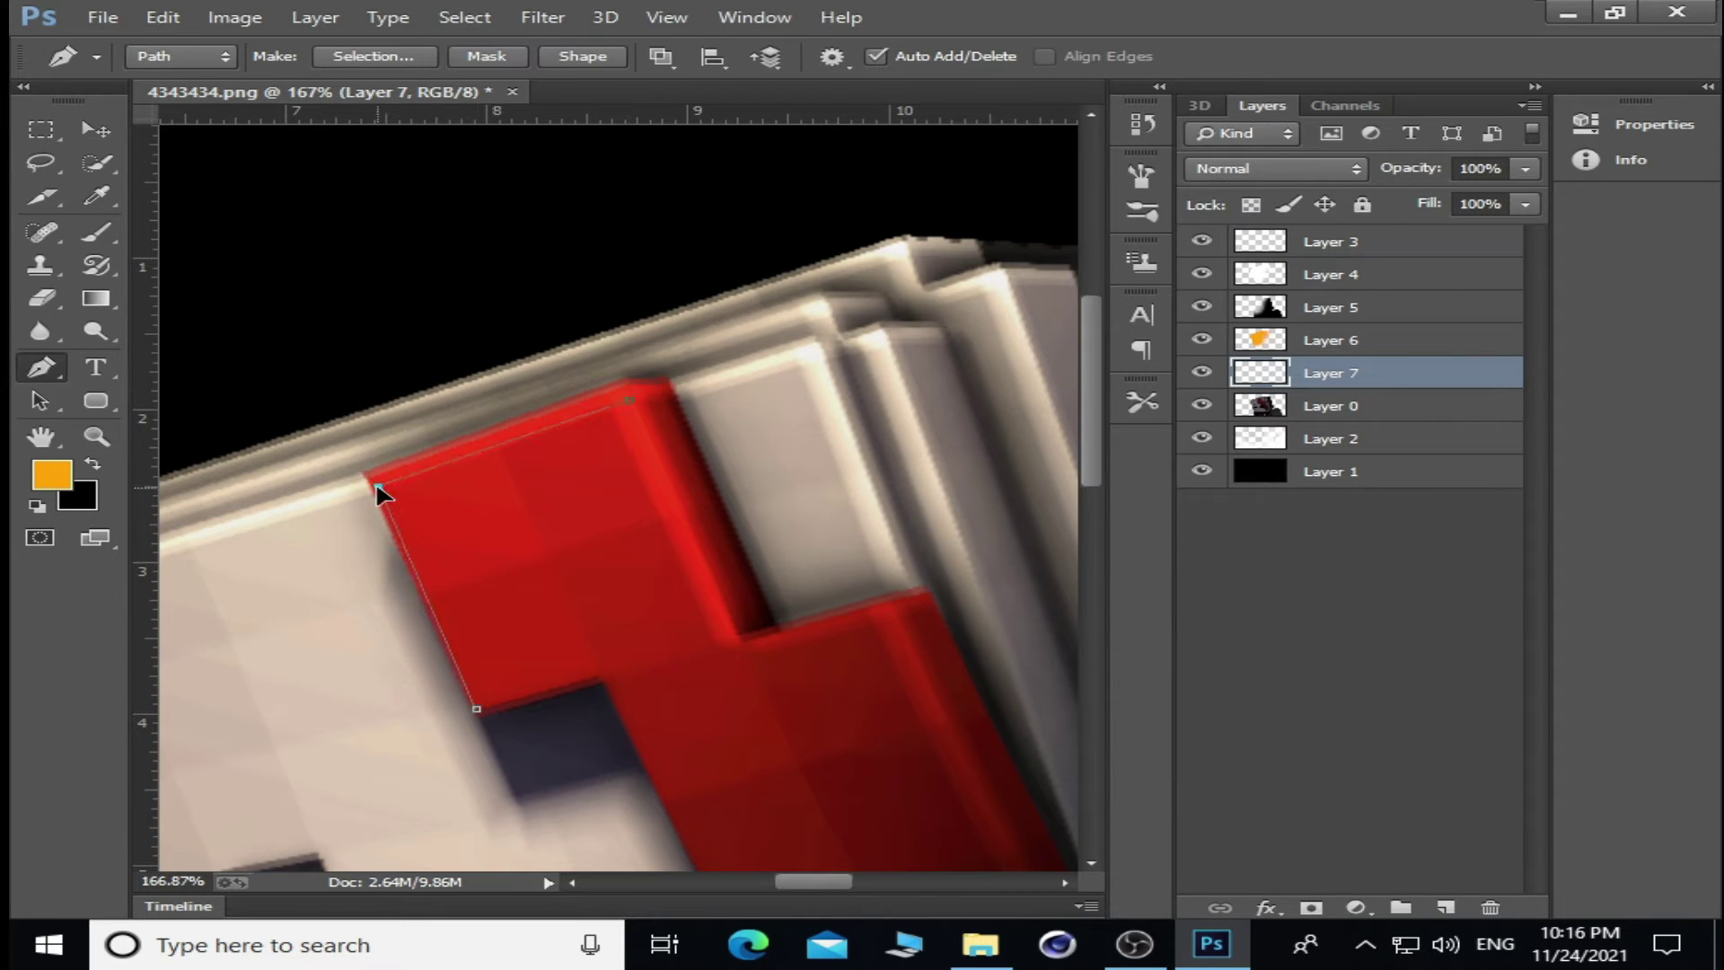
pyautogui.rightClick(492, 724)
pyautogui.click(581, 446)
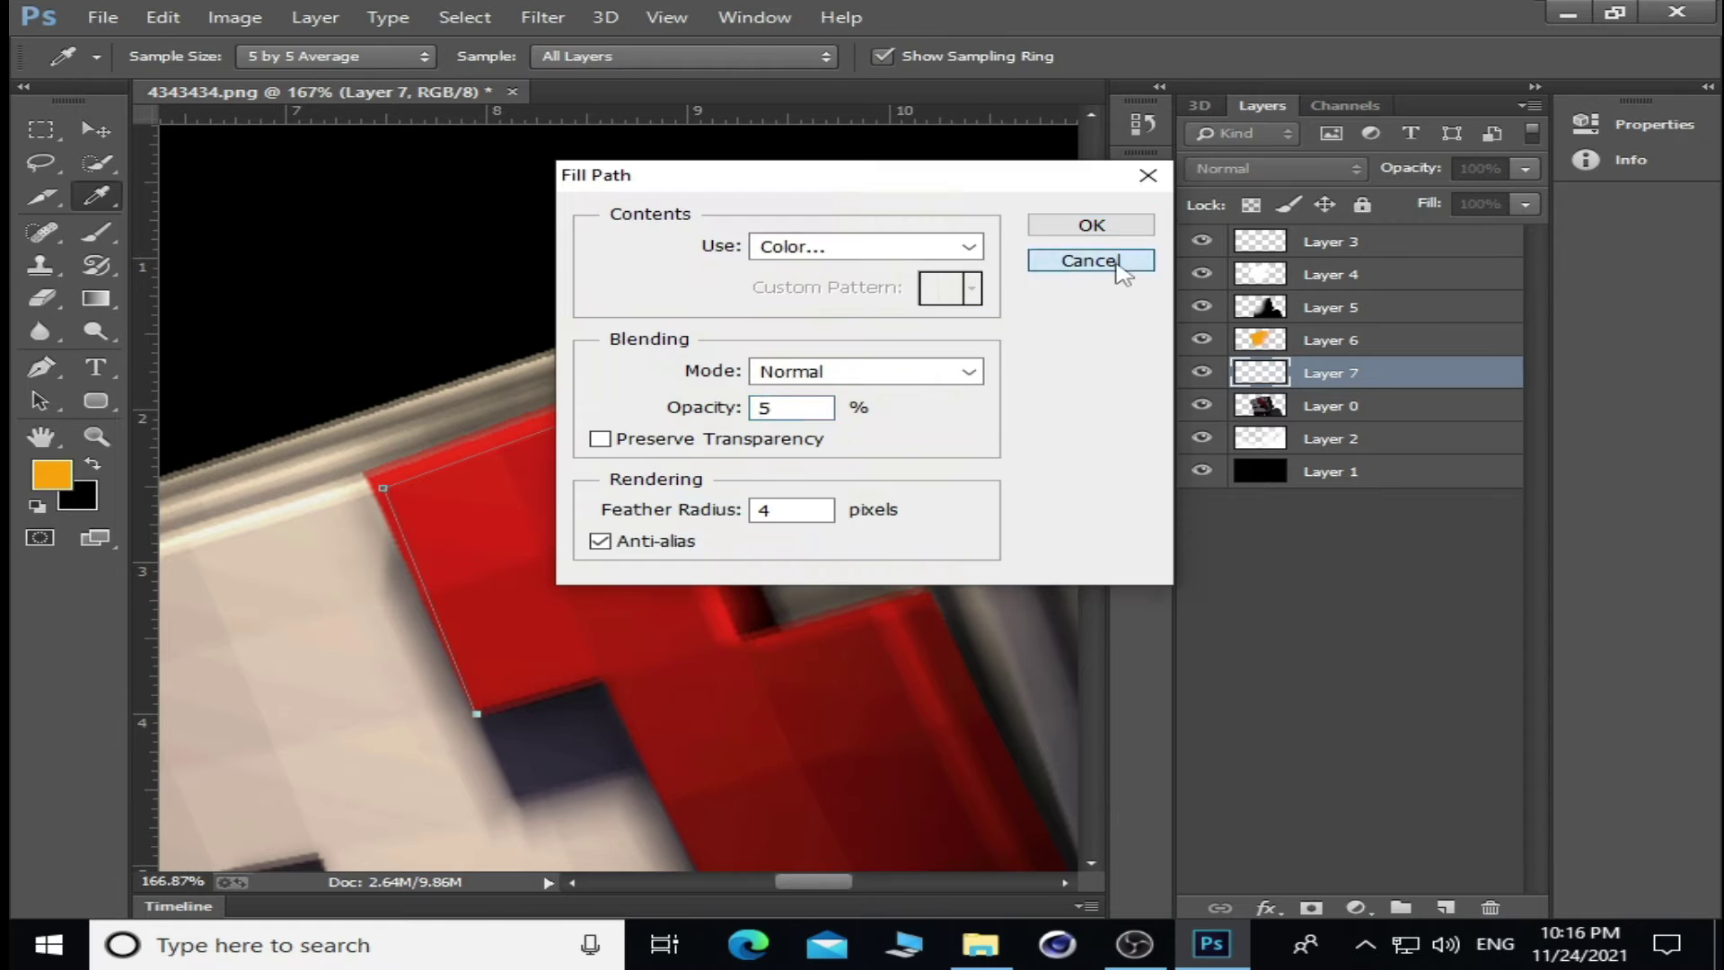
pyautogui.click(1089, 265)
pyautogui.rightClick(492, 724)
pyautogui.click(575, 473)
pyautogui.click(1089, 320)
pyautogui.rightClick(646, 432)
pyautogui.click(629, 478)
# - Draw a second path along the hair's inner edge and stroke it with the brush
pyautogui.scroll(-3, 655, 525)
pyautogui.scroll(2, 440, 579)
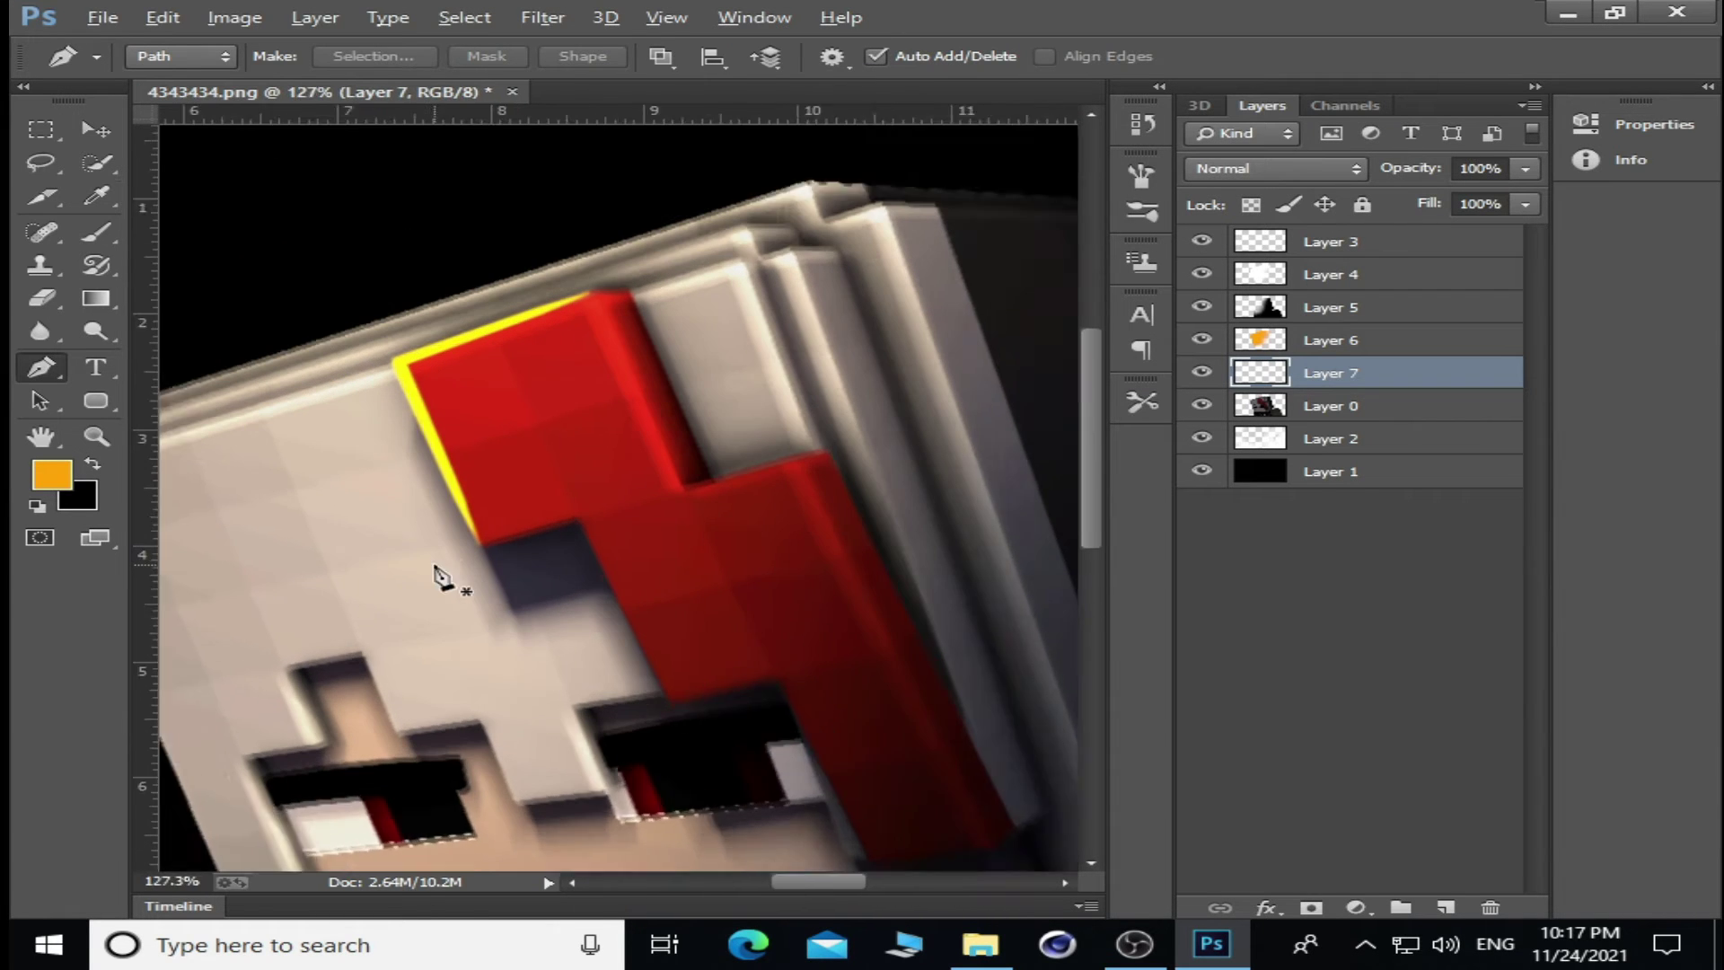
pyautogui.scroll(1, 437, 575)
pyautogui.click(611, 510)
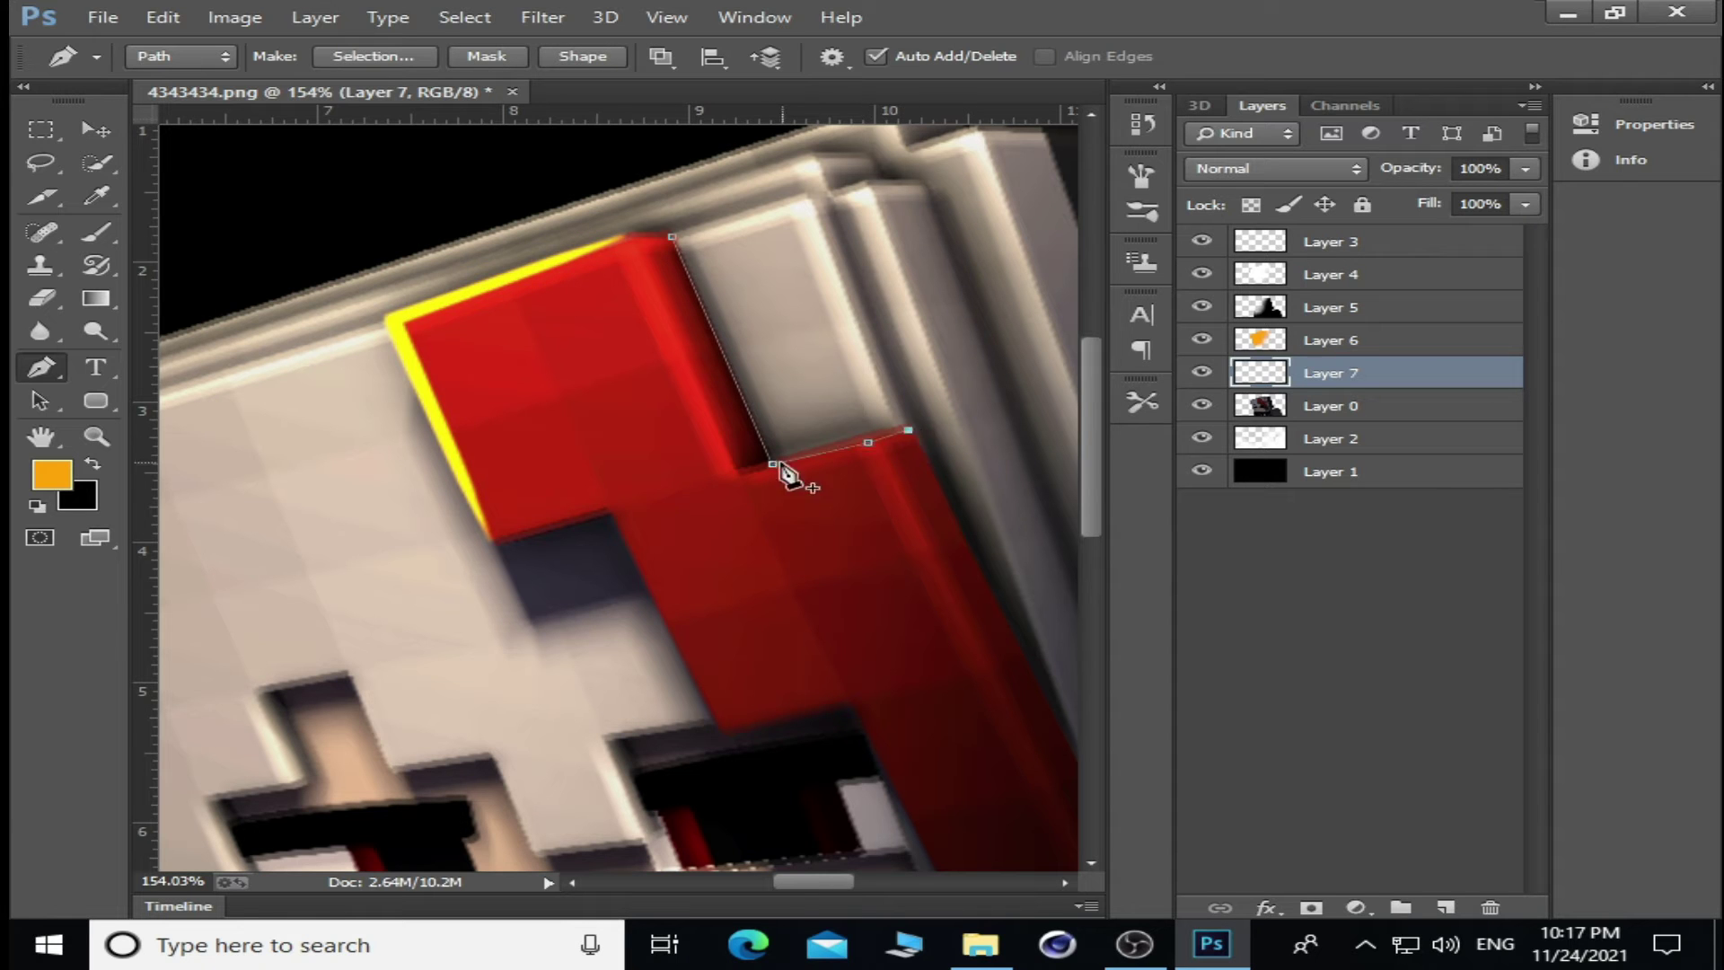
pyautogui.rightClick(905, 437)
pyautogui.click(970, 575)
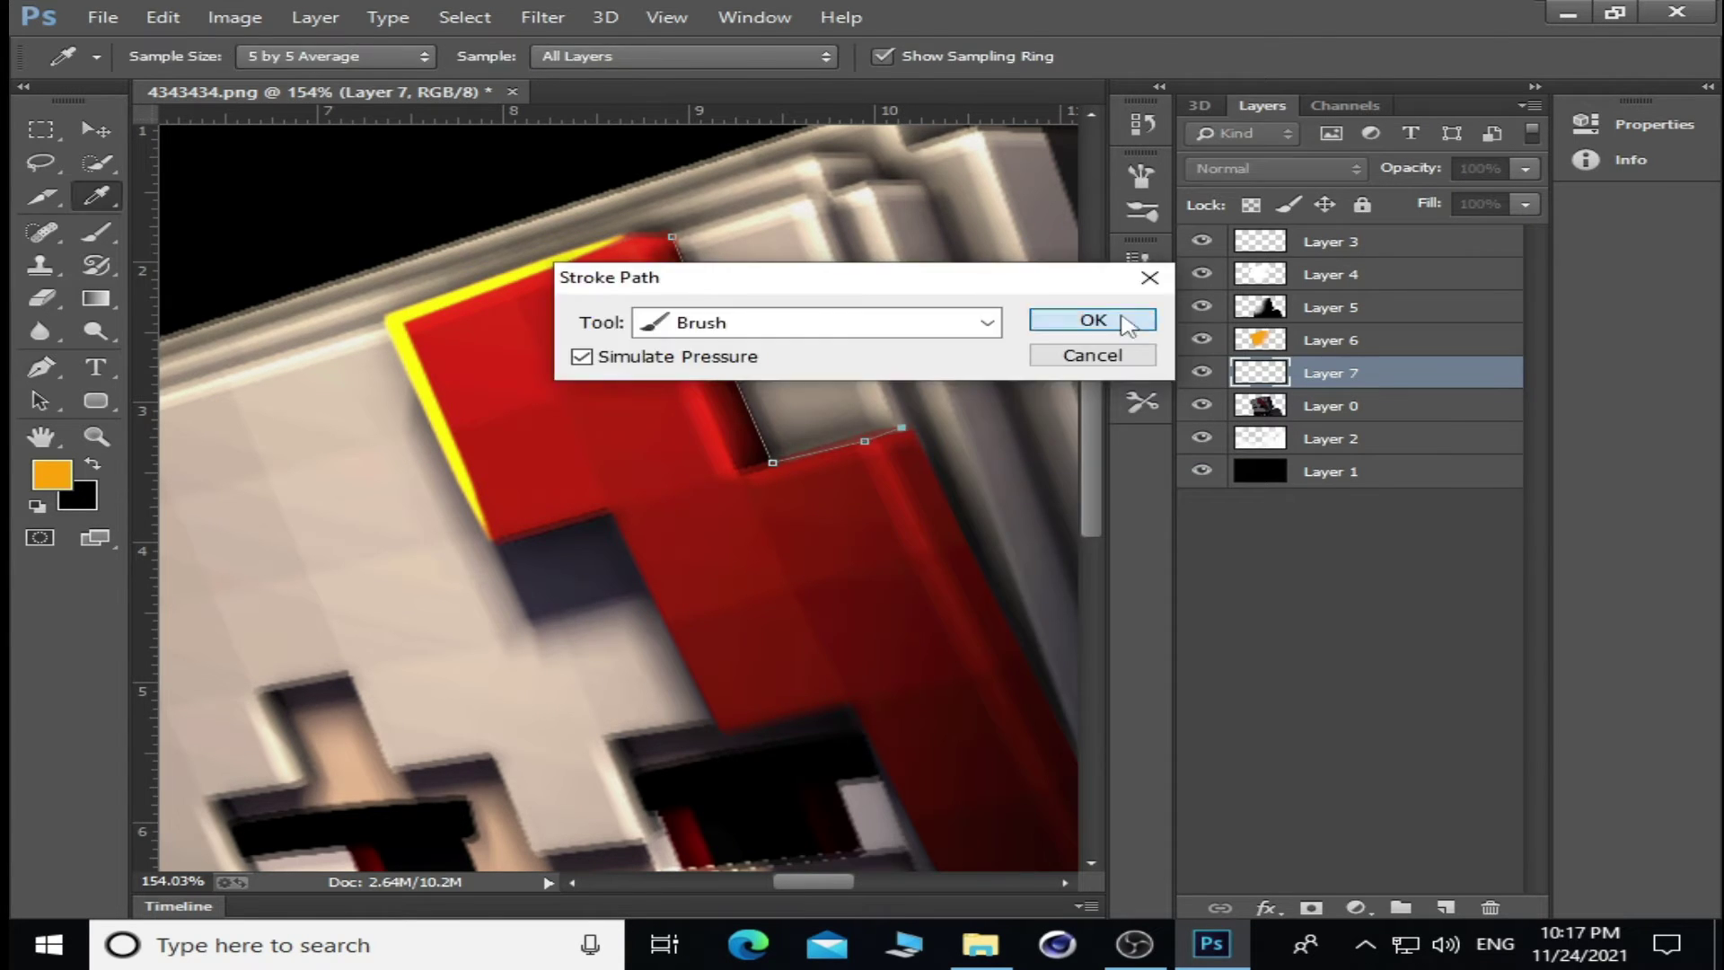
pyautogui.click(1089, 319)
pyautogui.scroll(-3, 954, 423)
pyautogui.scroll(-1, 954, 423)
# - Set the yellow outline layer's blending mode to Screen
pyautogui.click(1275, 168)
pyautogui.click(1210, 396)
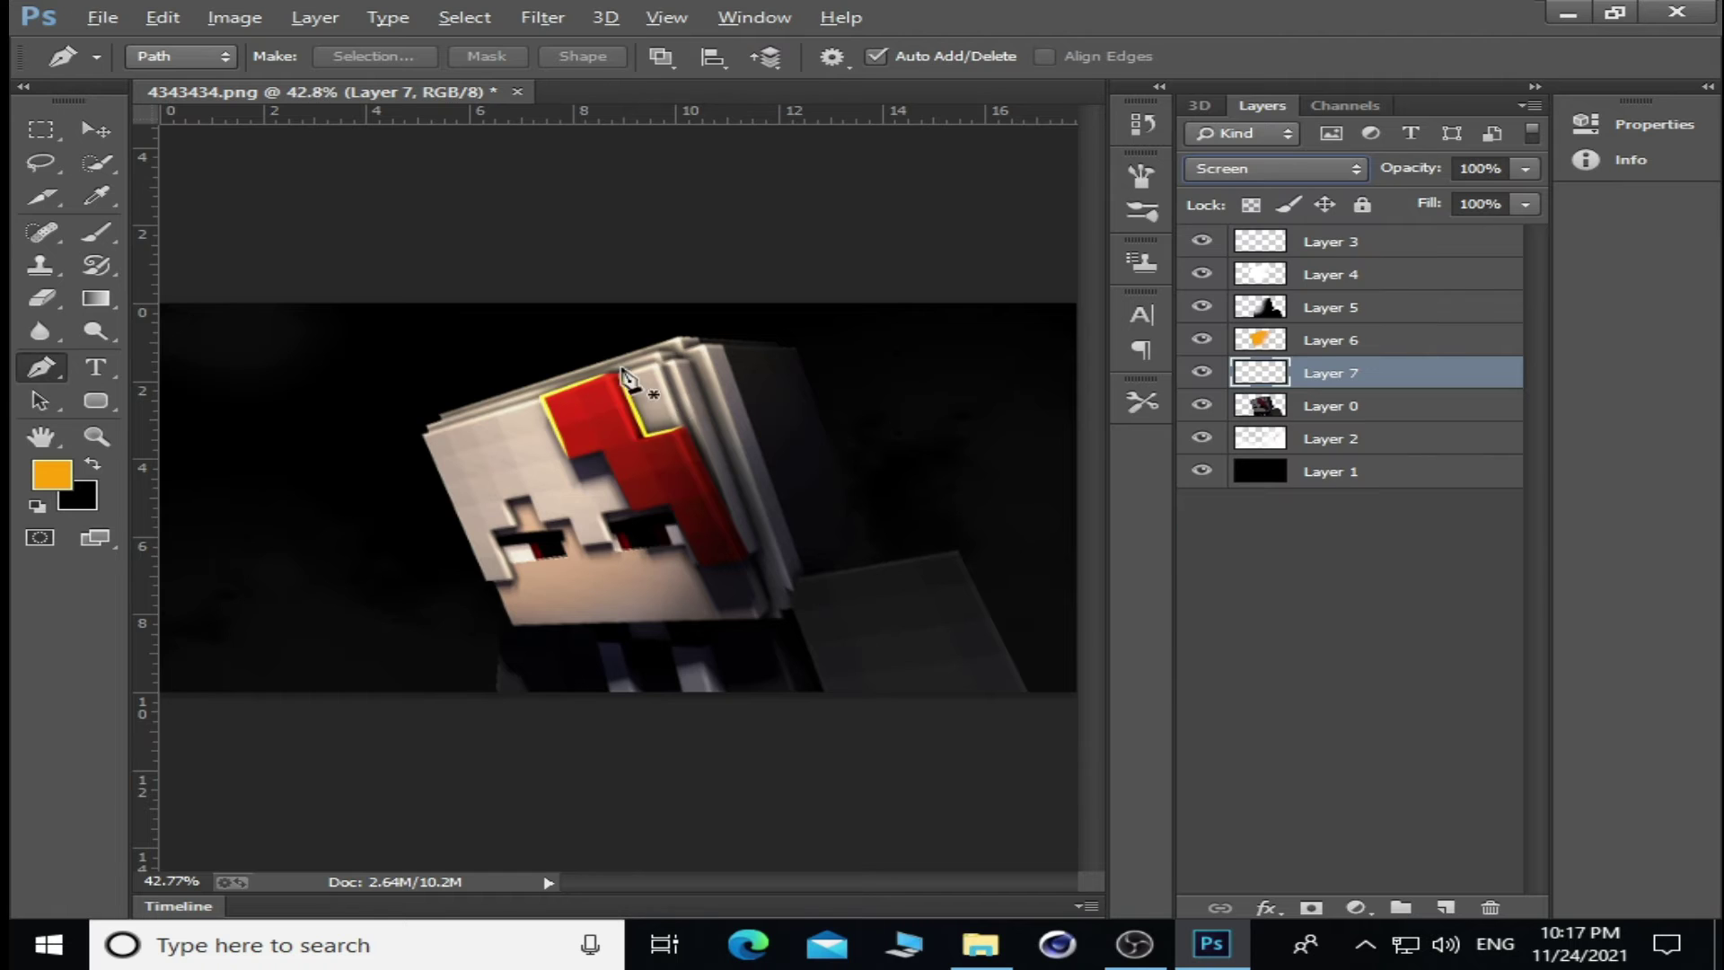
pyautogui.press('m')
pyautogui.scroll(3, 628, 449)
pyautogui.click(1525, 204)
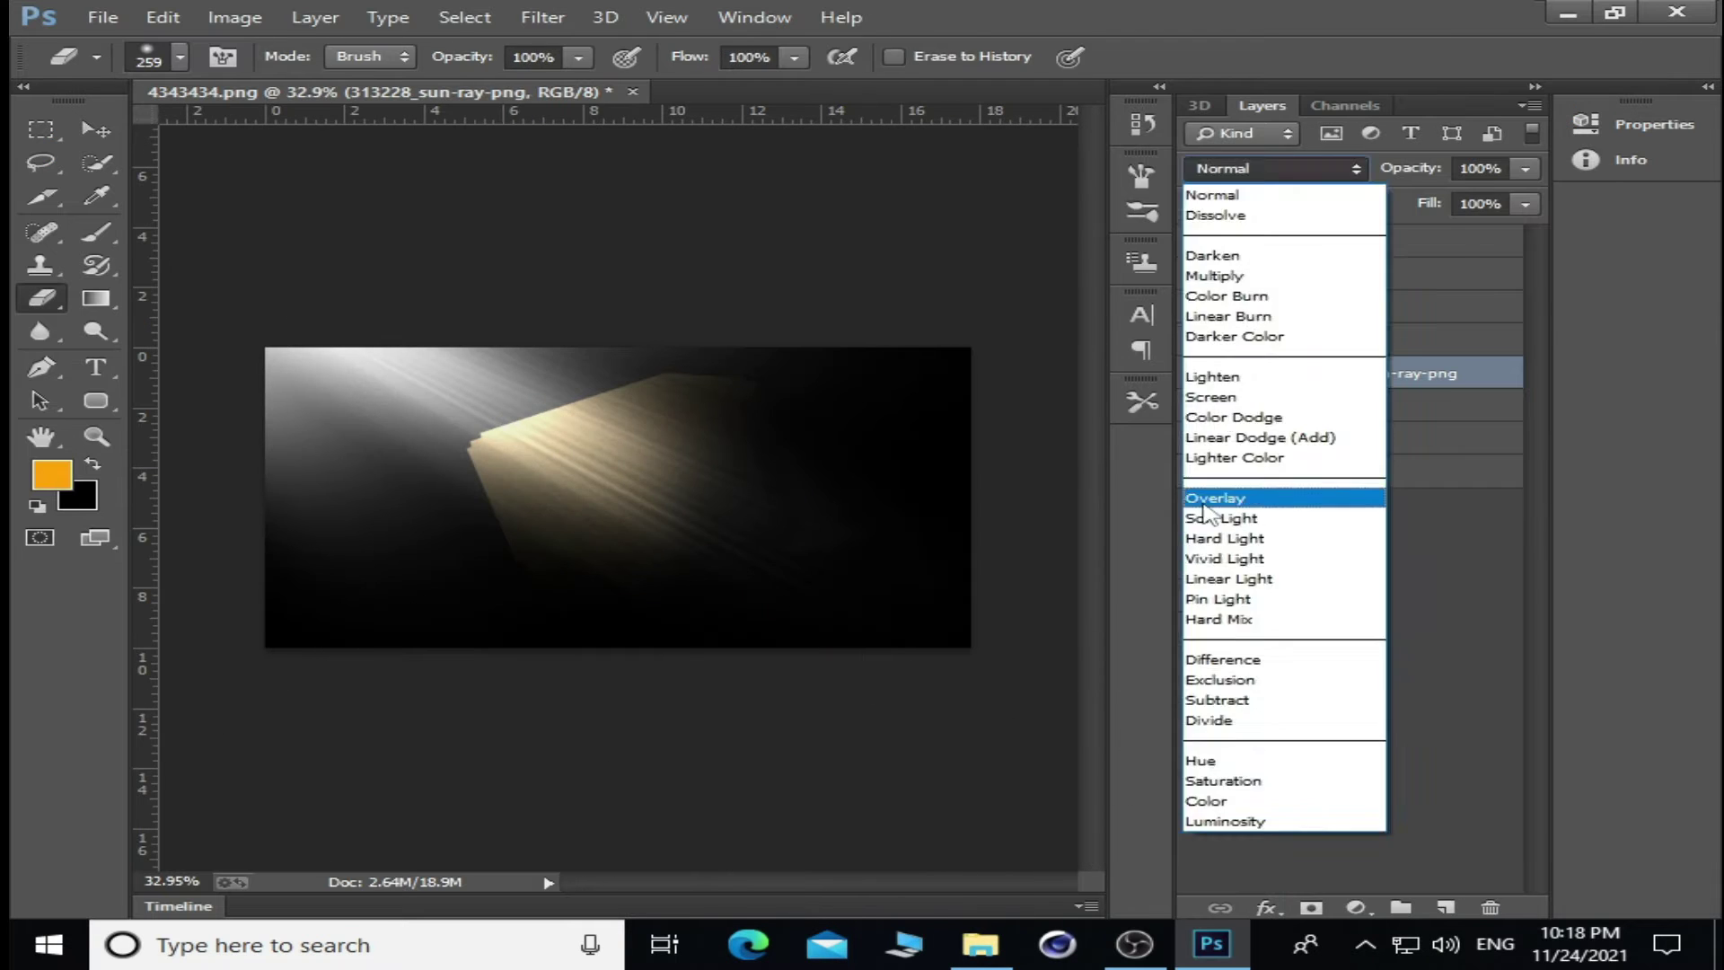
# - Set the sun-ray layer to Screen at lower fill and dodge the light around the face
pyautogui.click(1210, 397)
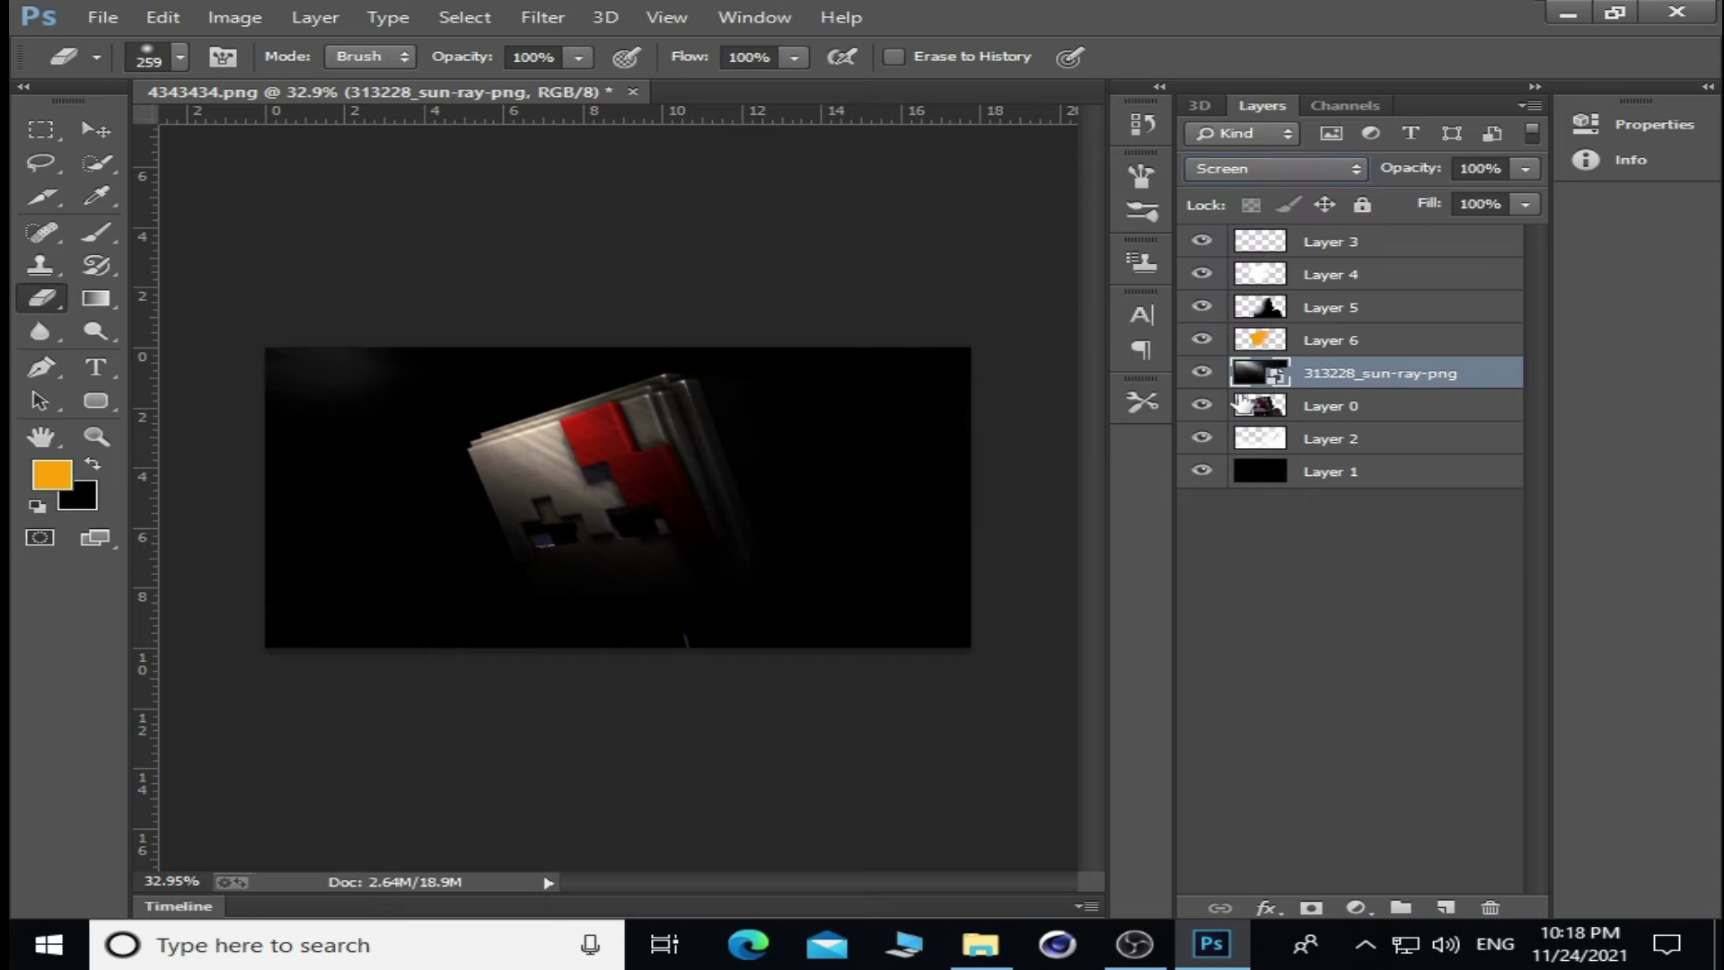
pyautogui.click(1524, 203)
pyautogui.moveTo(1526, 232); pyautogui.dragTo(1440, 231)
pyautogui.click(95, 331)
pyautogui.moveTo(503, 574); pyautogui.dragTo(812, 541)
pyautogui.moveTo(625, 474); pyautogui.dragTo(469, 623)
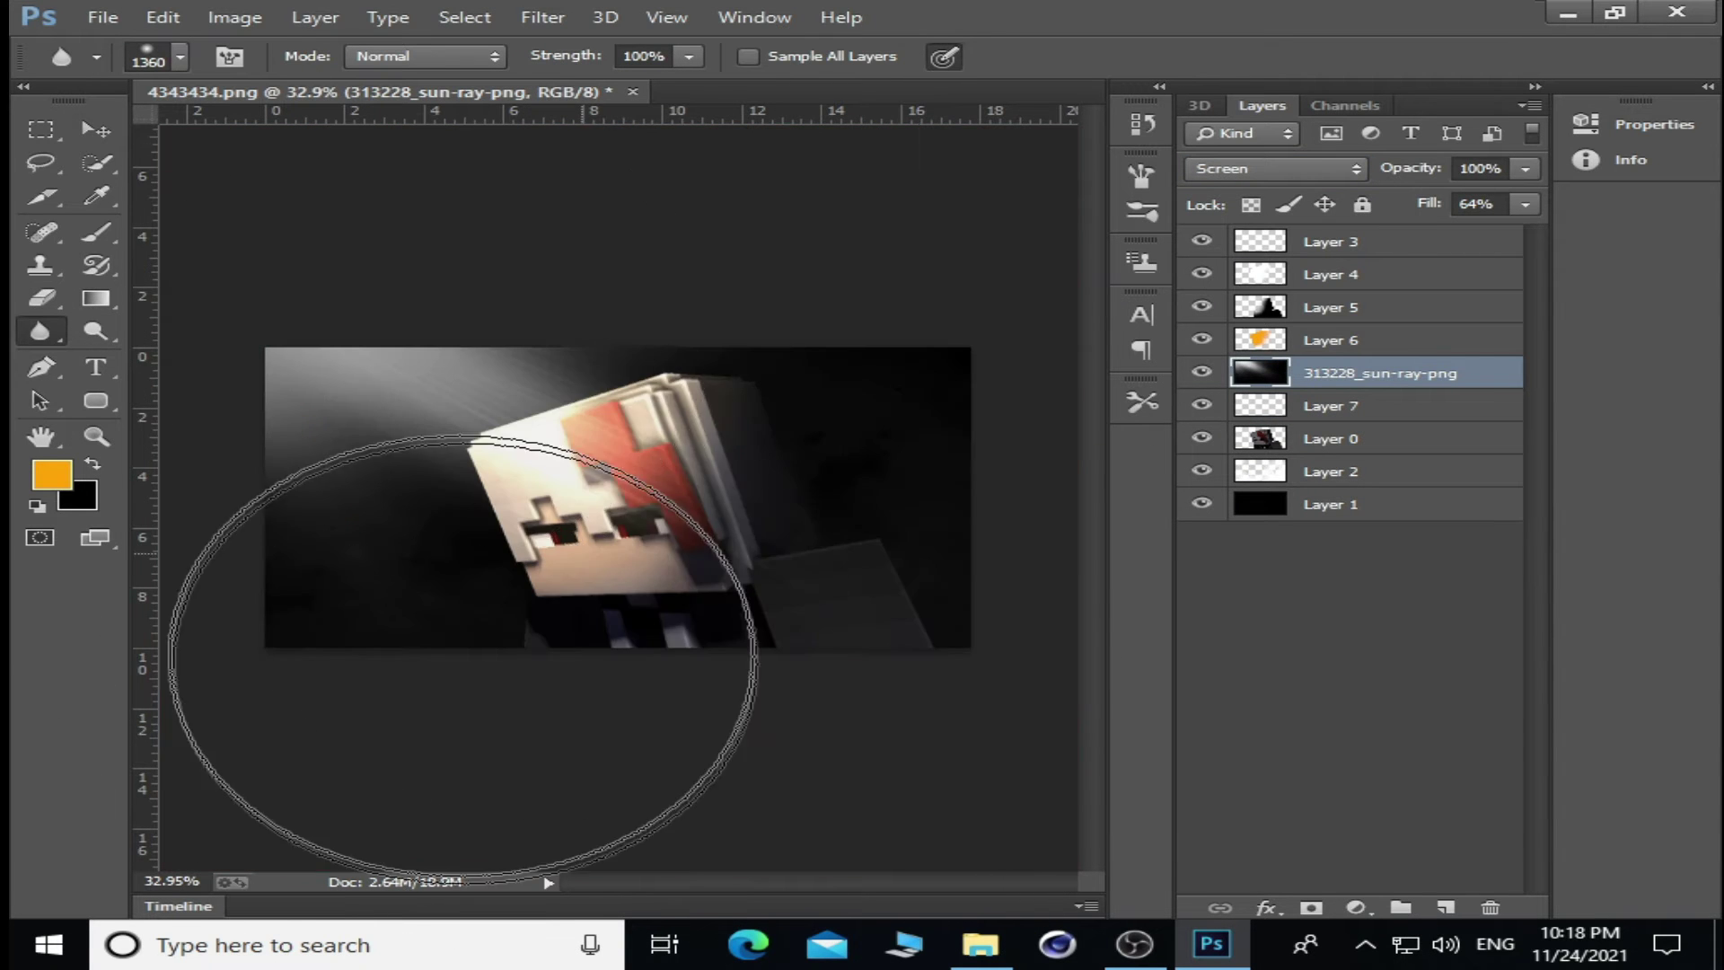
# - Erase excess rays near the face, then rotate the sun rays about −0.8° and shift them right
pyautogui.moveTo(592, 5); pyautogui.dragTo(685, 565)
pyautogui.press('Return')
pyautogui.press('e')
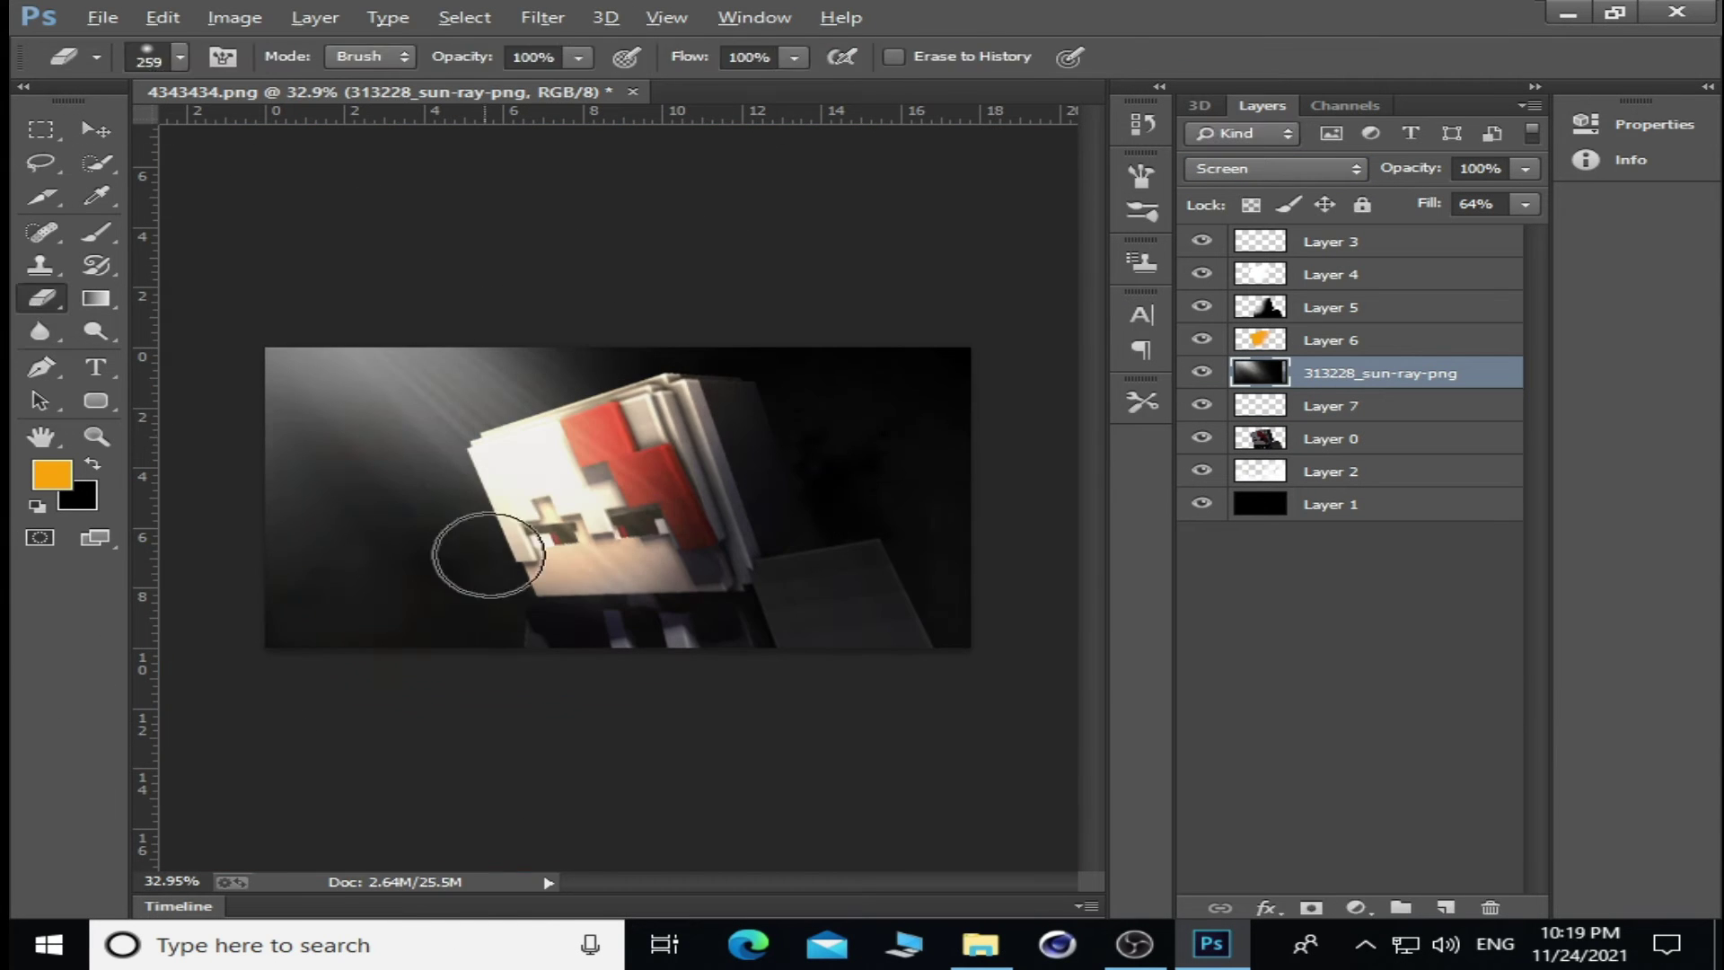
pyautogui.hotkey('ctrl', 't')
pyautogui.hotkey('ctrl', '0')
pyautogui.moveTo(881, 747); pyautogui.dragTo(884, 743)
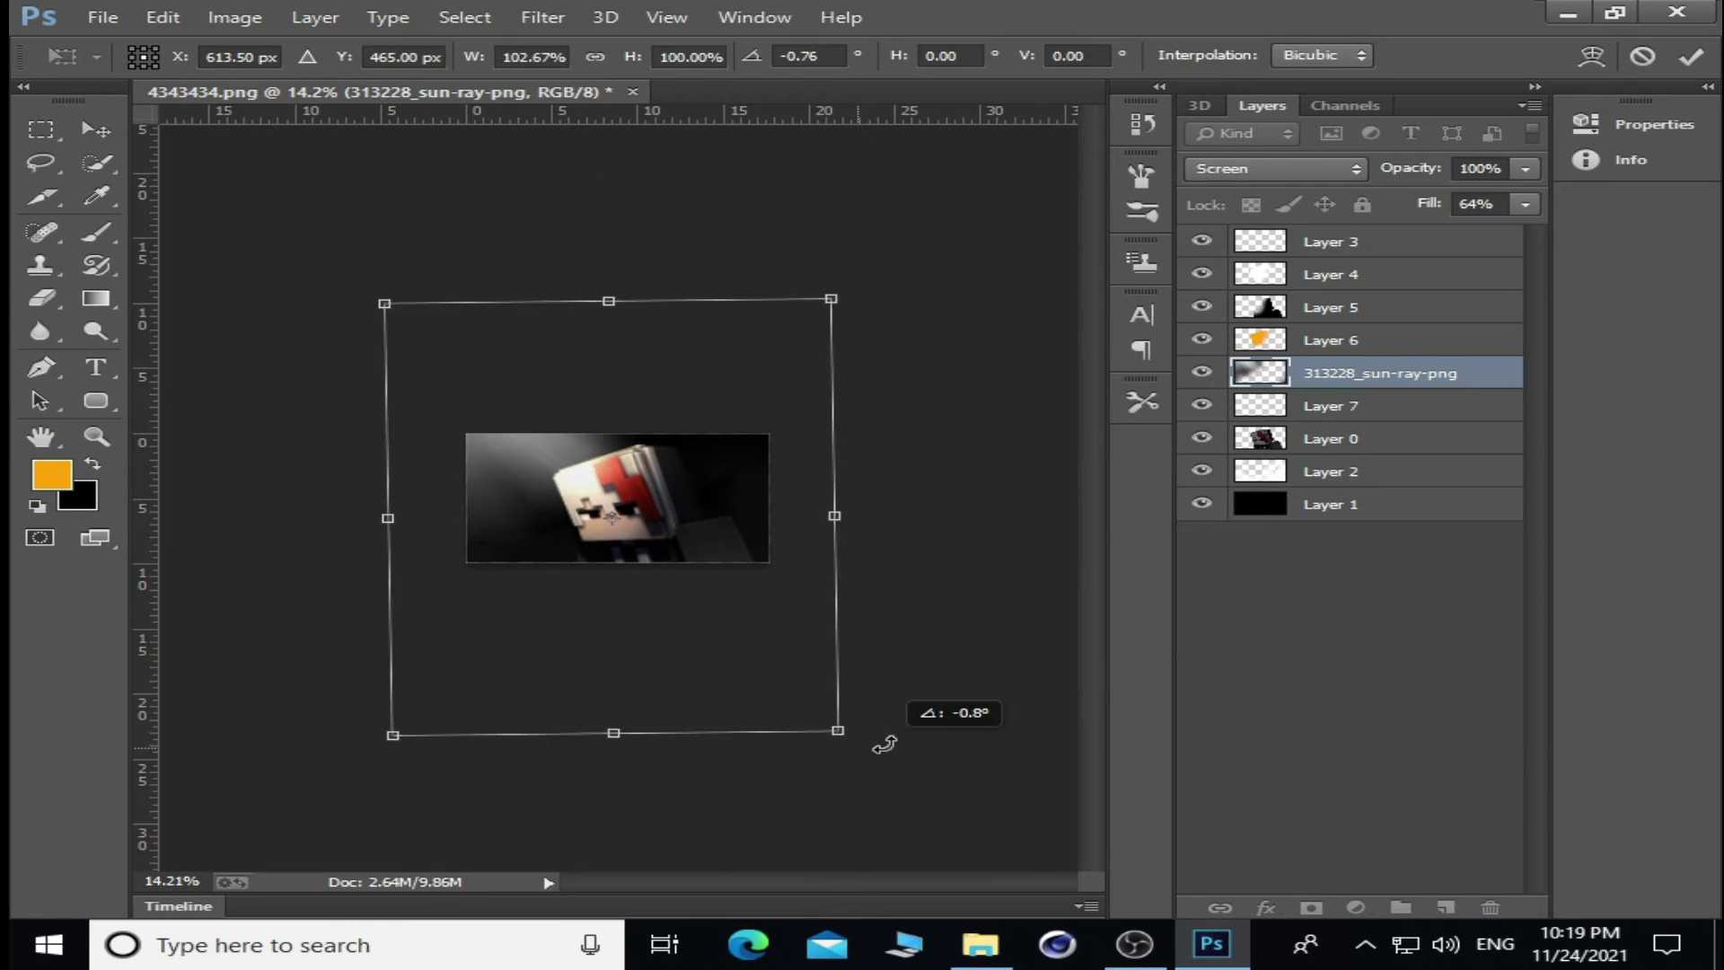
pyautogui.moveTo(813, 627); pyautogui.dragTo(885, 632)
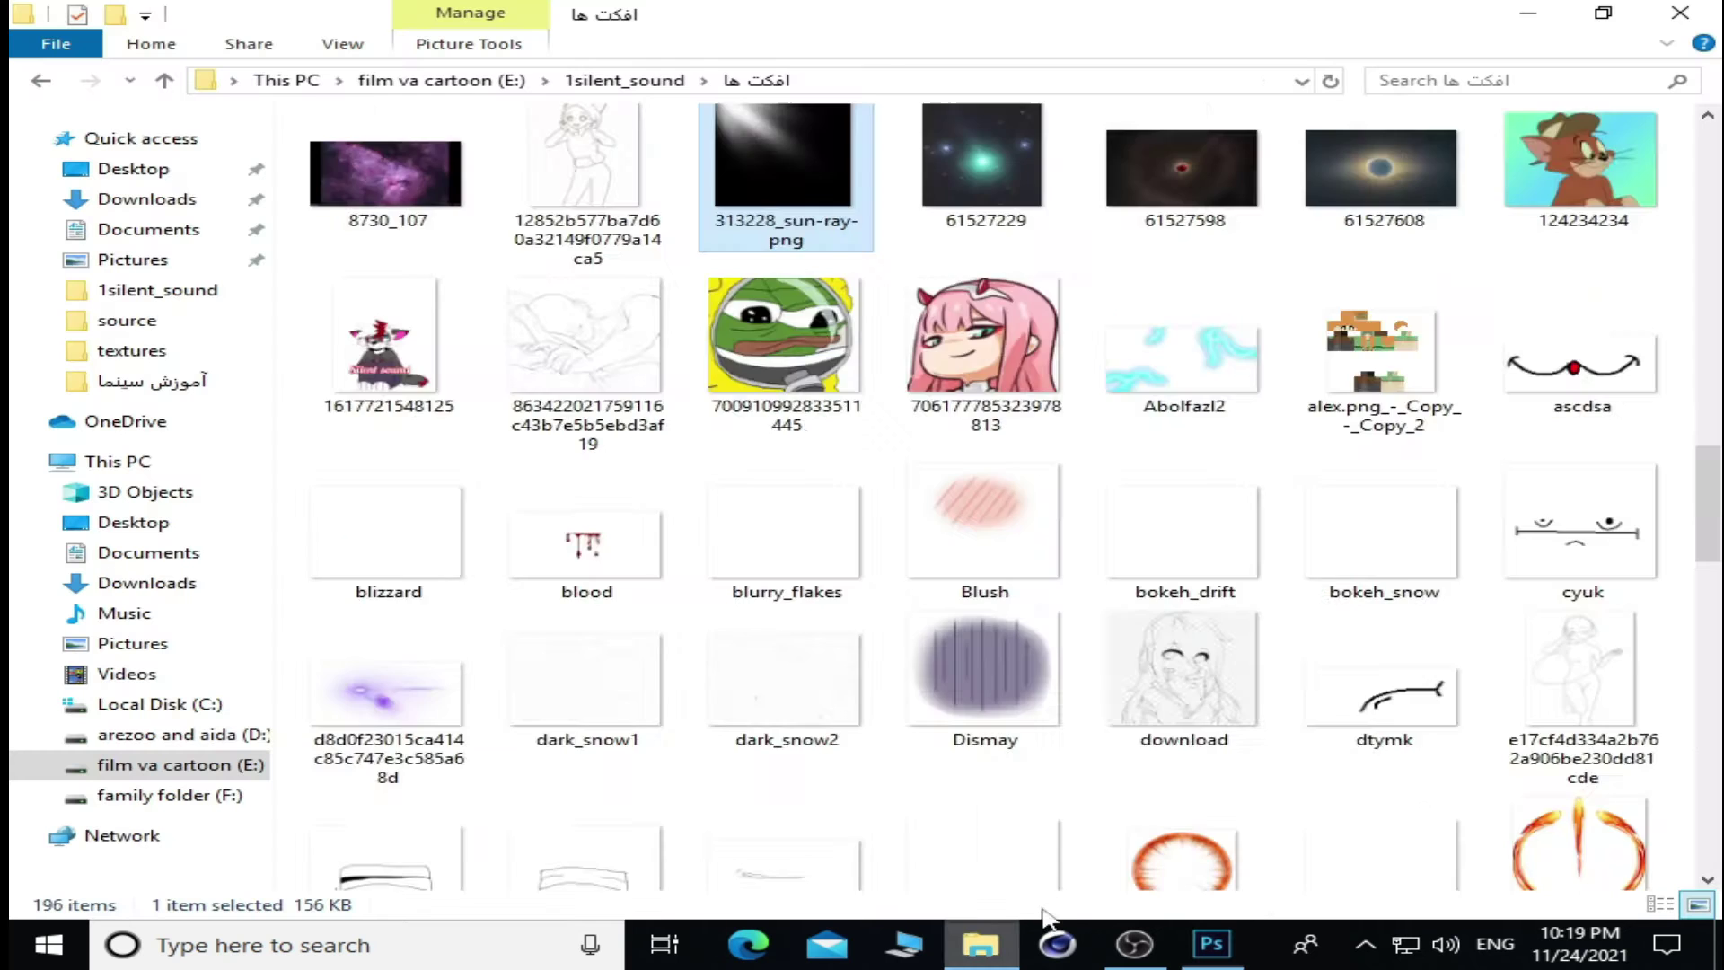
# - Desaturate the pngwing.com_11 star layer with Hue/Saturation (Ctrl+U)
pyautogui.scroll(-5, 1364, 575)
pyautogui.scroll(-3, 1364, 575)
pyautogui.moveTo(1571, 308); pyautogui.dragTo(575, 516)
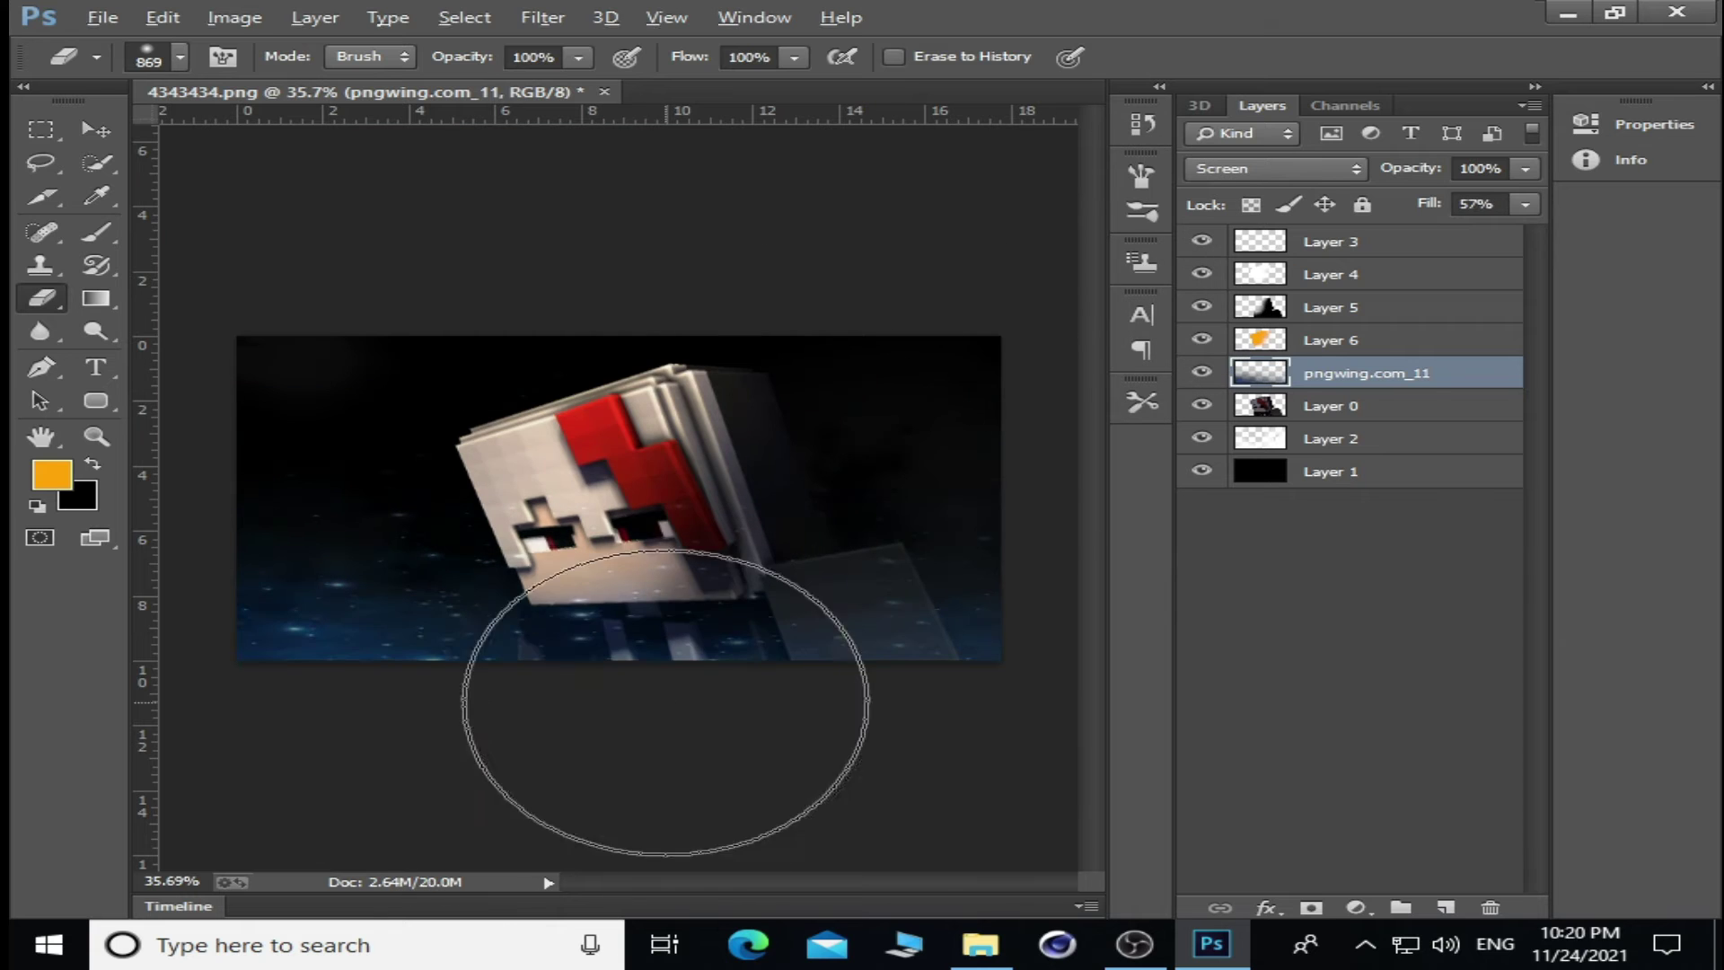
pyautogui.hotkey('ctrl', 'u')
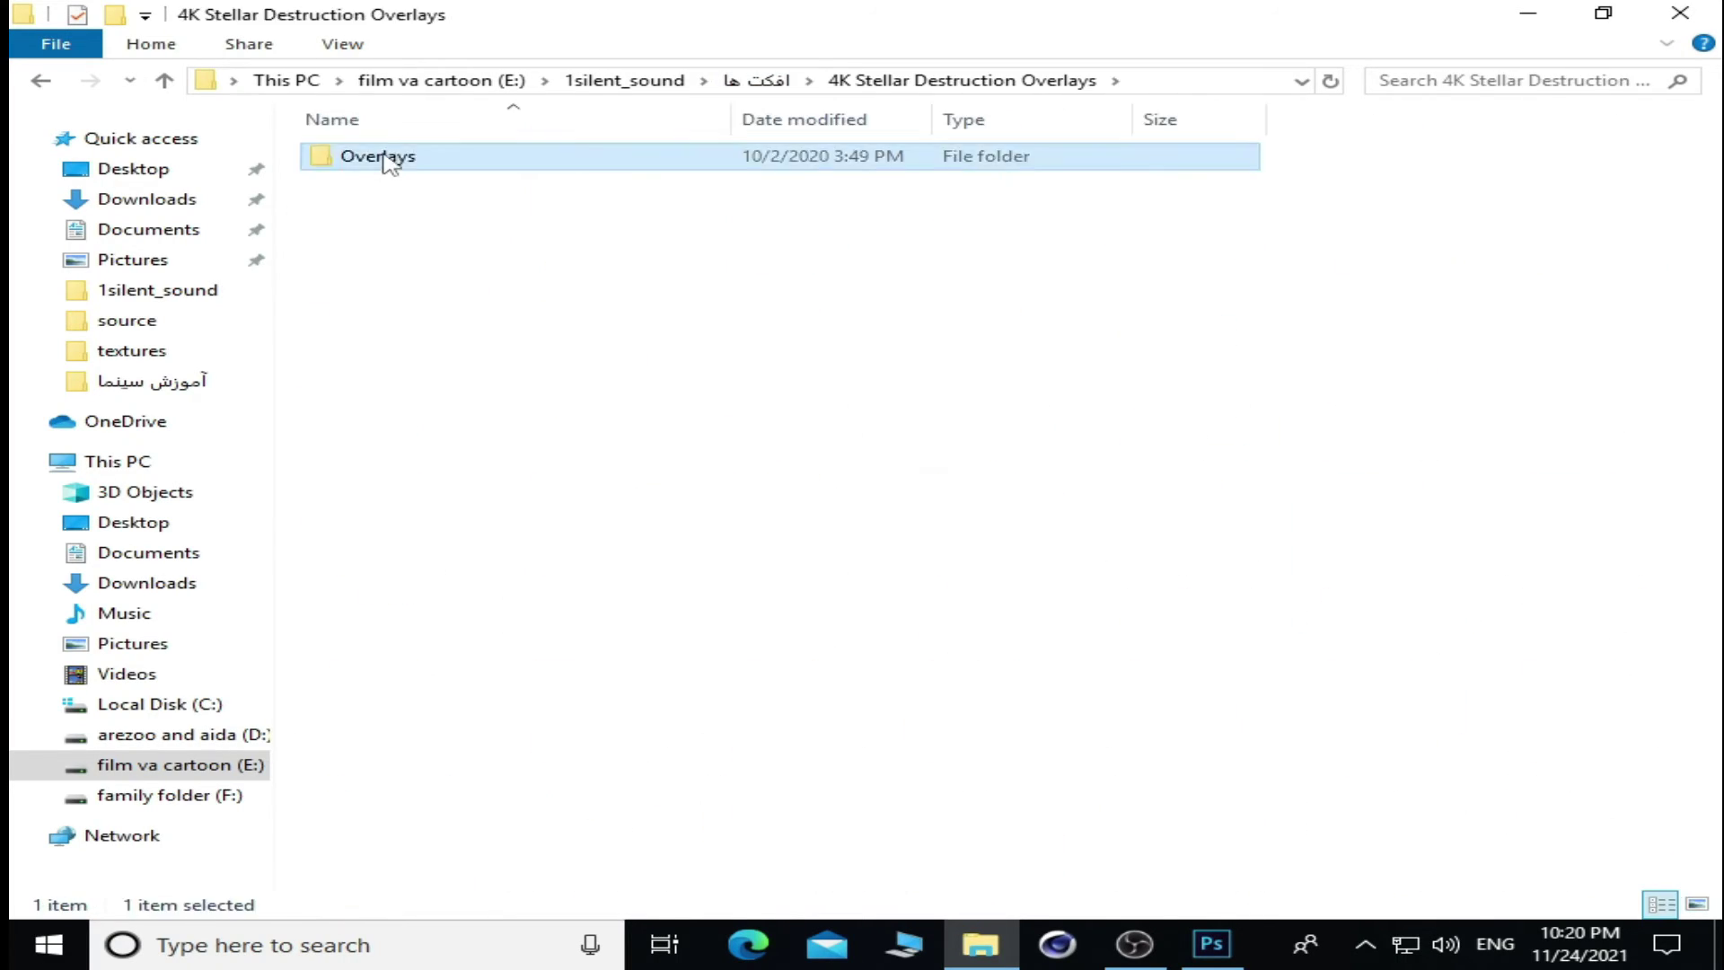
# - Browse the effects folders and move the flare layer 30 to the top of the stack
pyautogui.doubleClick(915, 213)
pyautogui.click(757, 80)
pyautogui.scroll(-10, 883, 600)
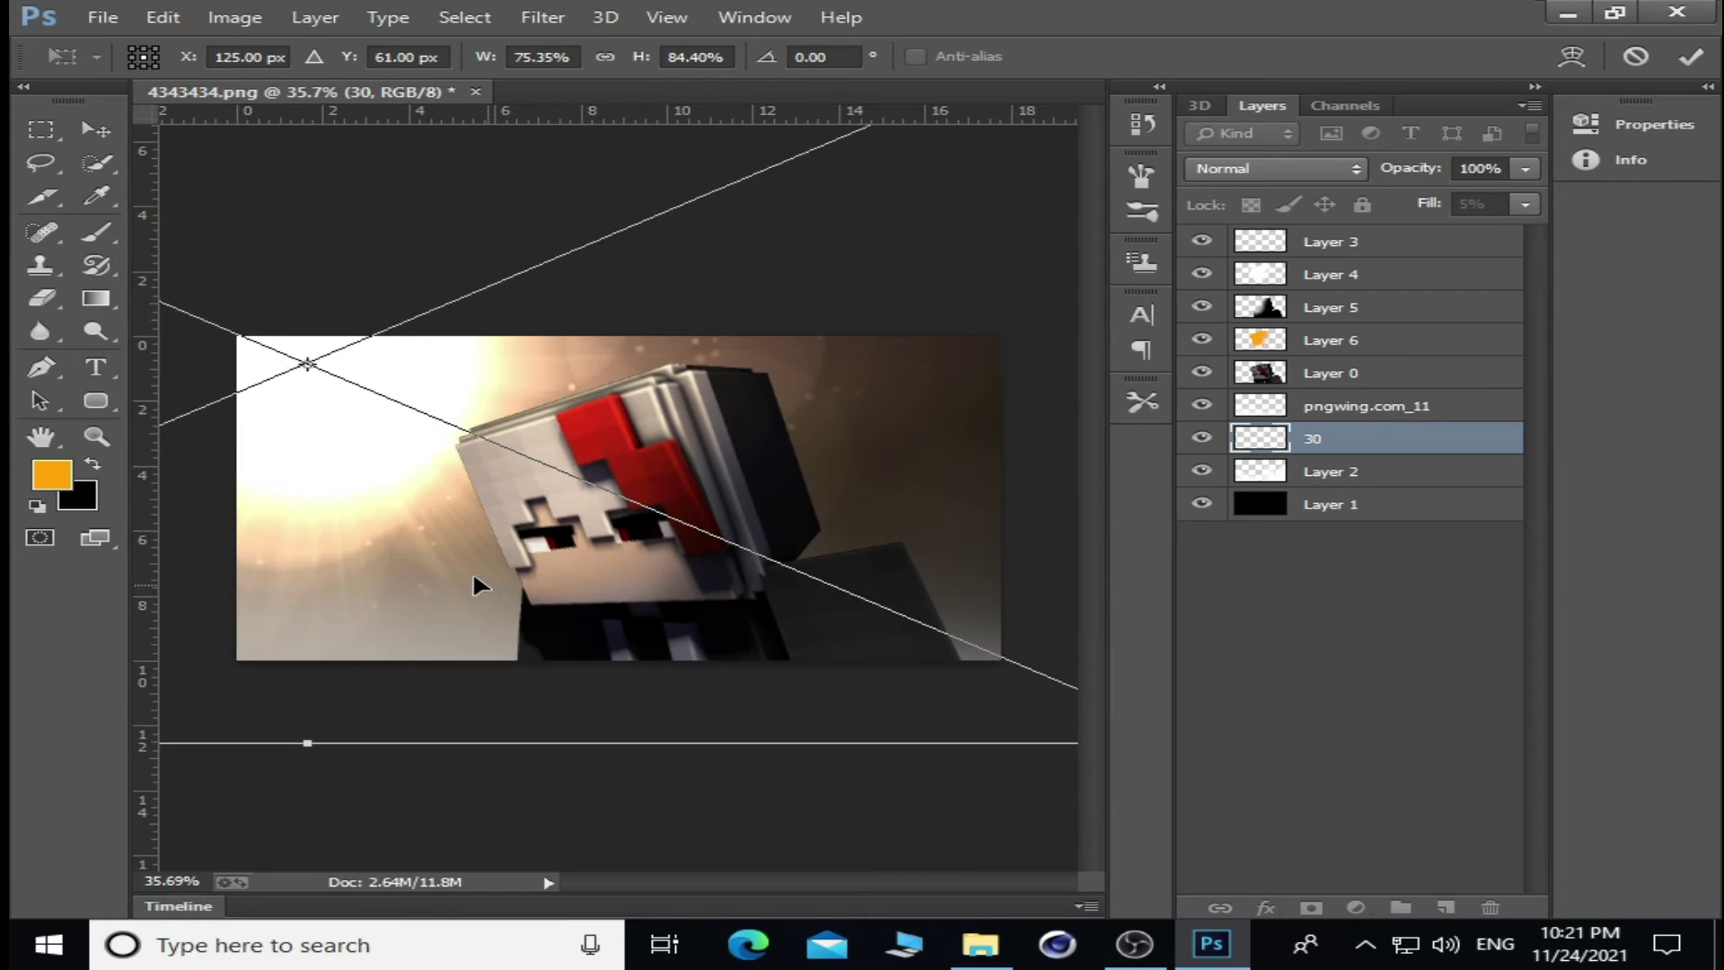
pyautogui.moveTo(1281, 224); pyautogui.dragTo(1281, 229)
# - Erase the flare's edges, desaturate it to neutral white, and adjust its fill
pyautogui.hotkey('alt', 'shift', 's')
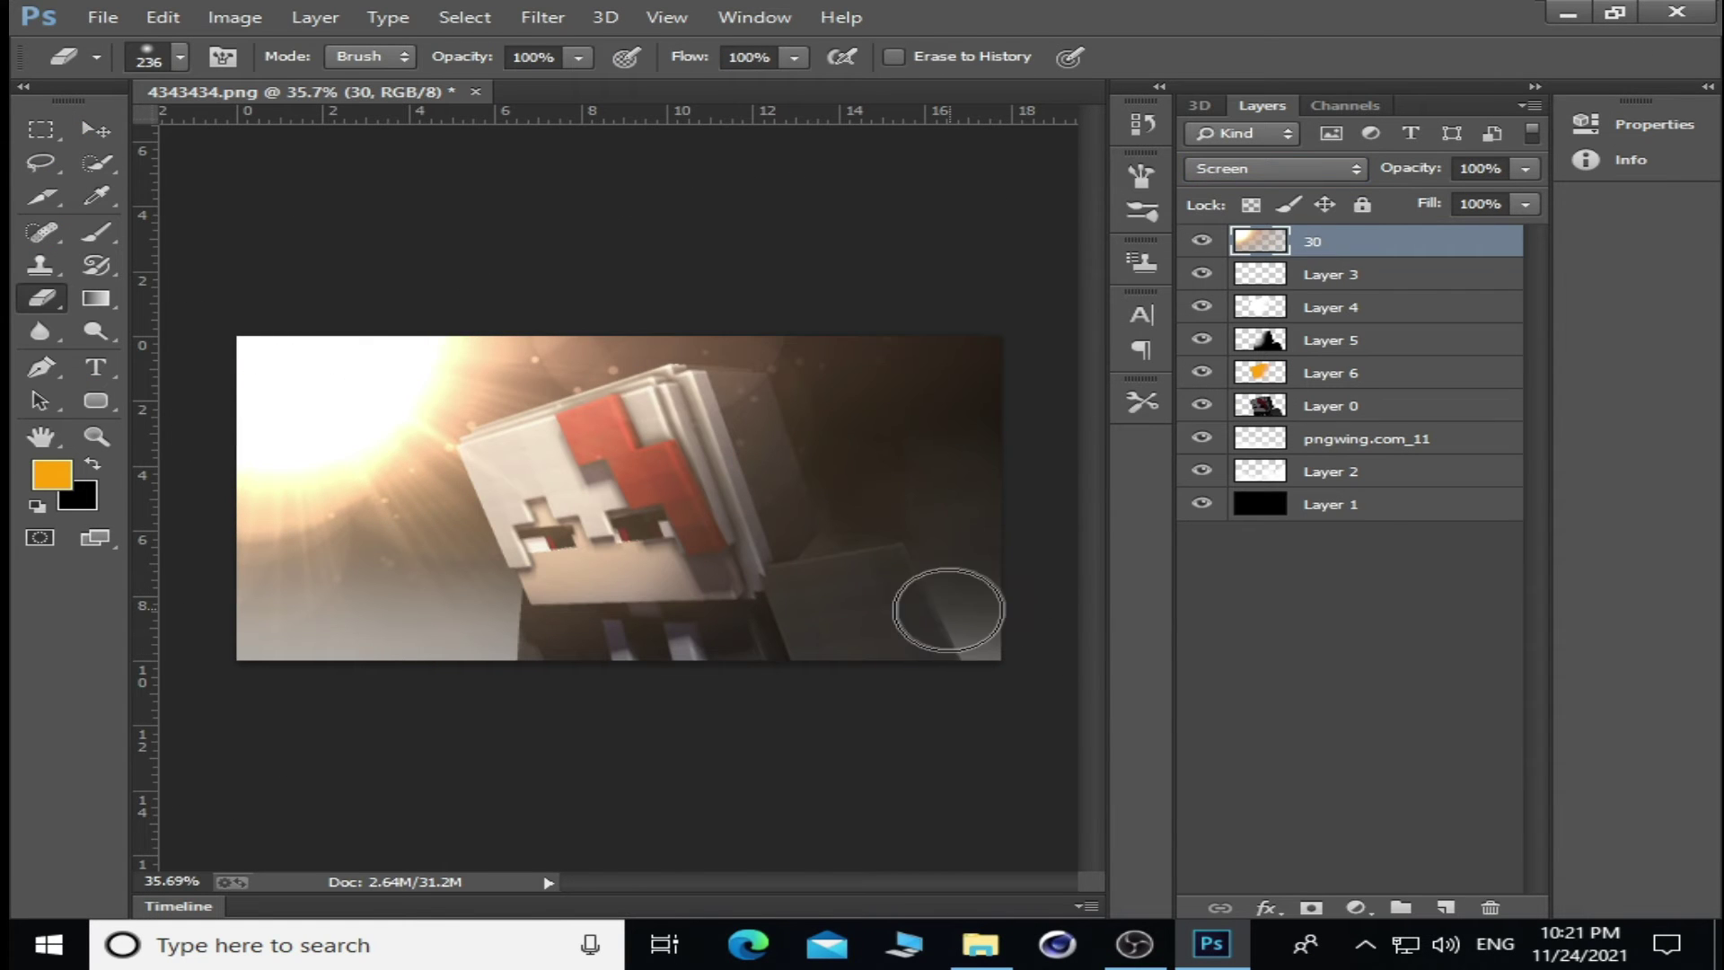
pyautogui.hotkey('ctrl', 'alt', 'u')
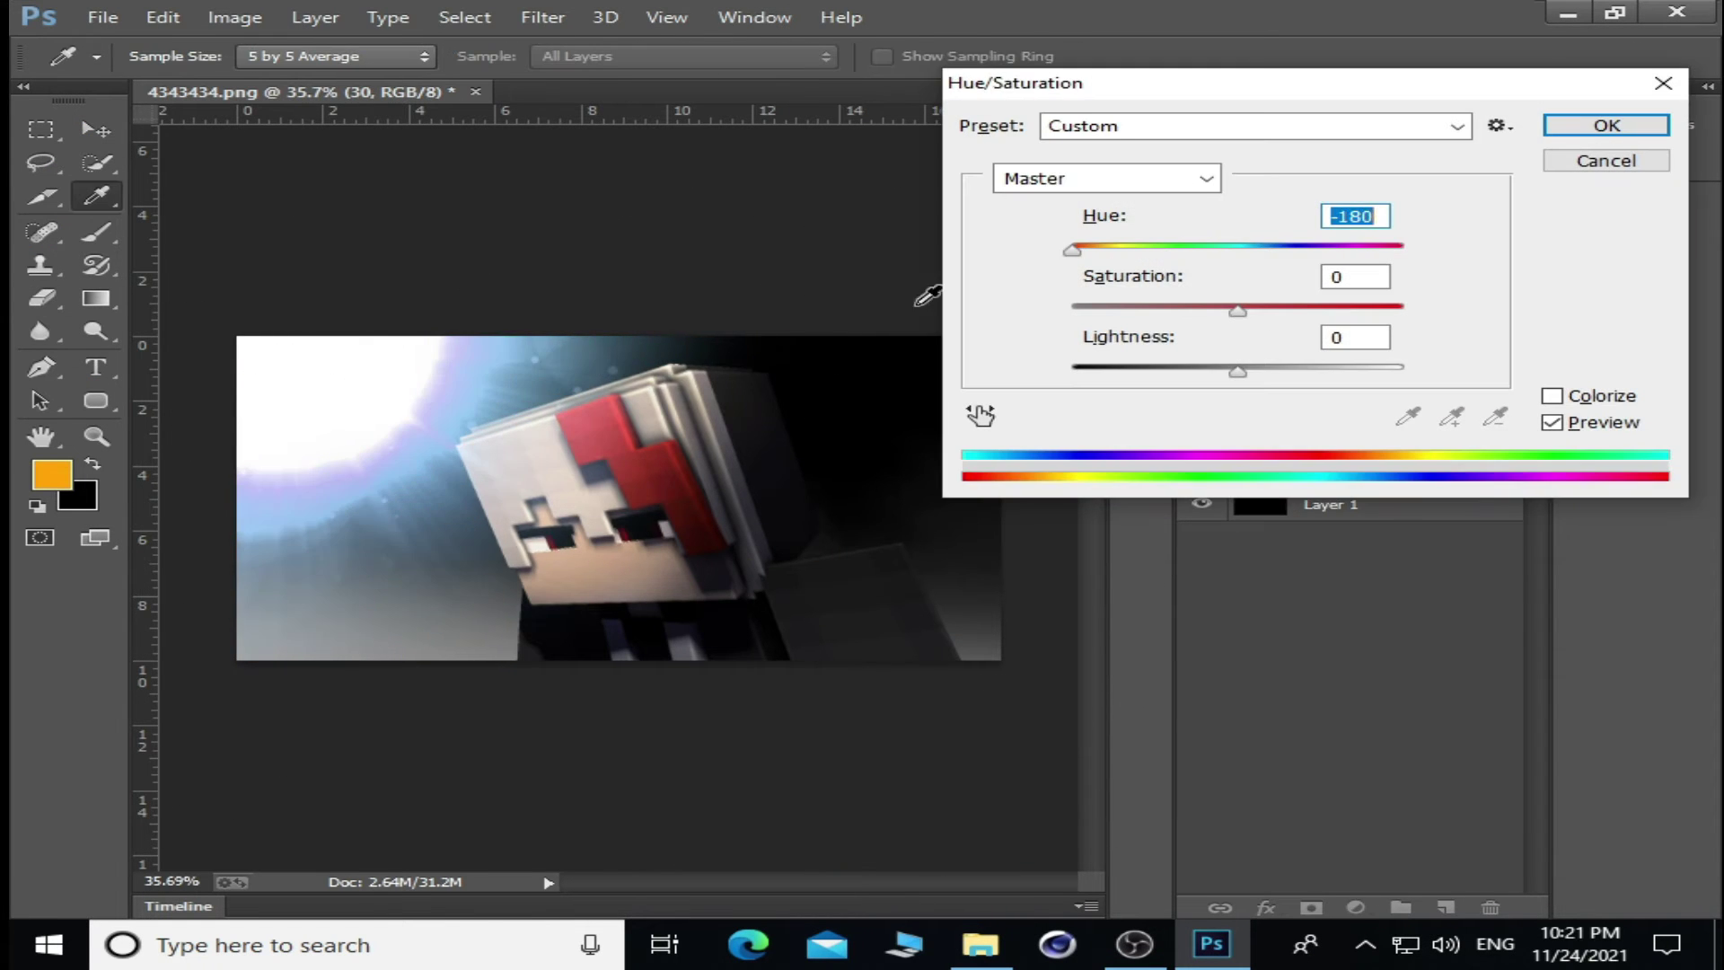
pyautogui.press('Return')
pyautogui.click(1524, 204)
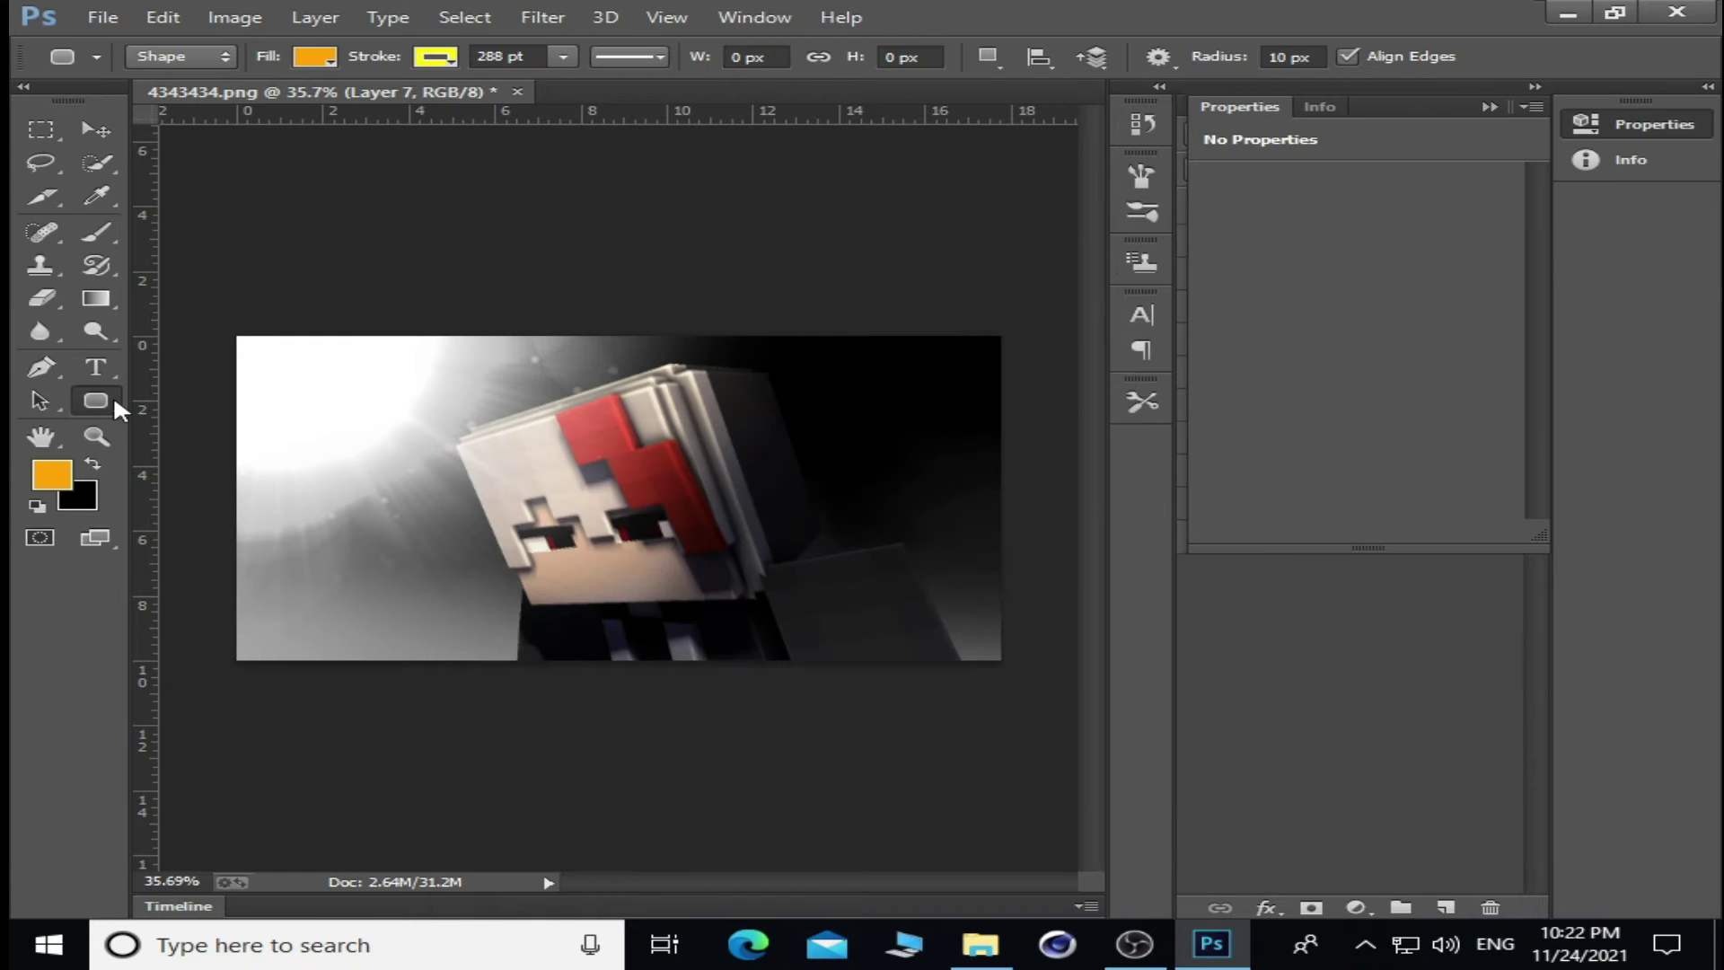
# - Fill Layer 7 with an orange-to-black gradient, then place smoke_02 and scale it down
pyautogui.moveTo(643, 465); pyautogui.dragTo(999, 198)
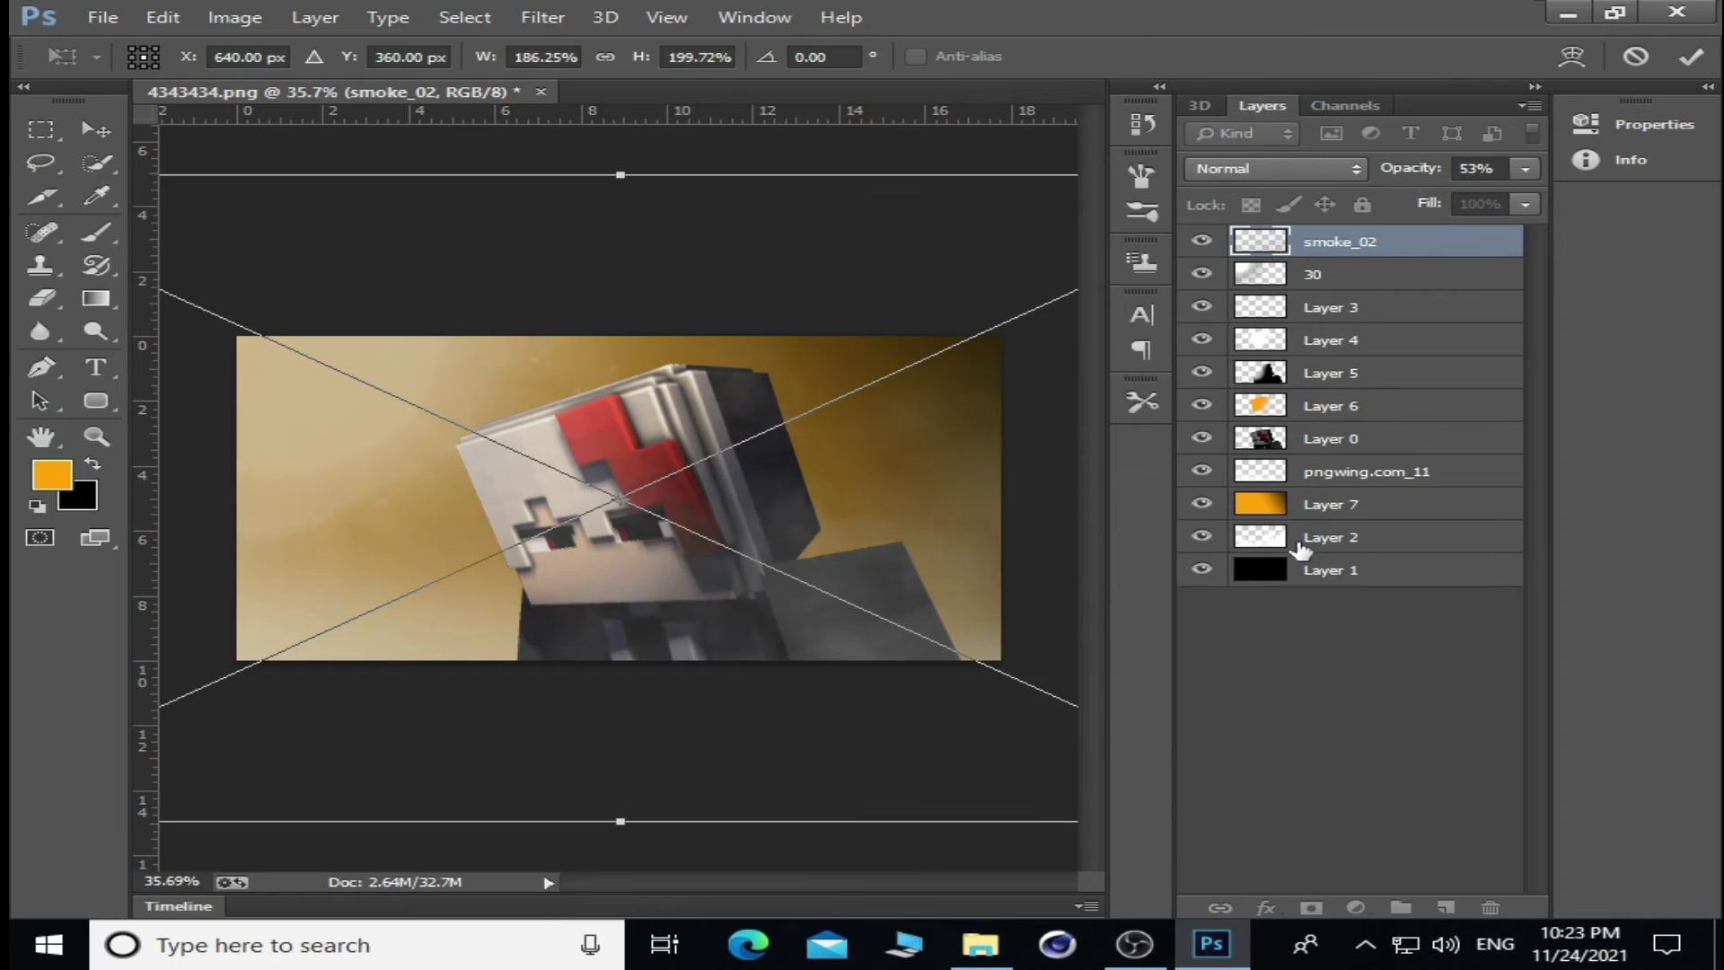
pyautogui.click(795, 575)
pyautogui.press('Return')
pyautogui.press('b')
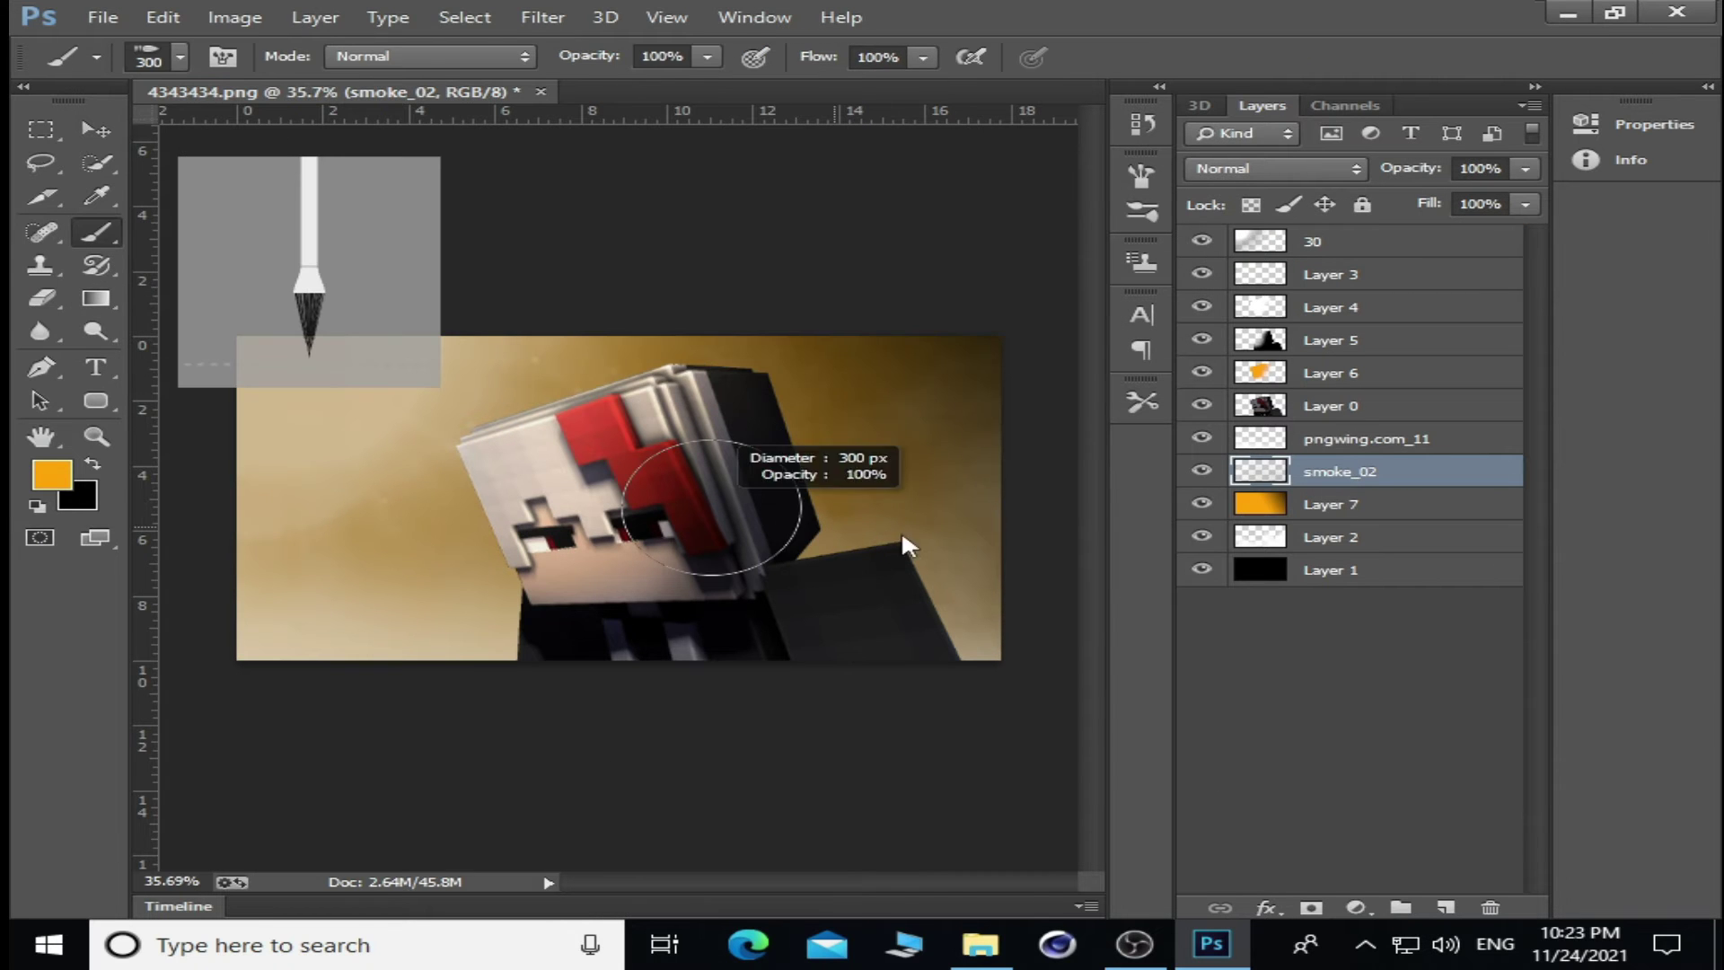
pyautogui.press('p')
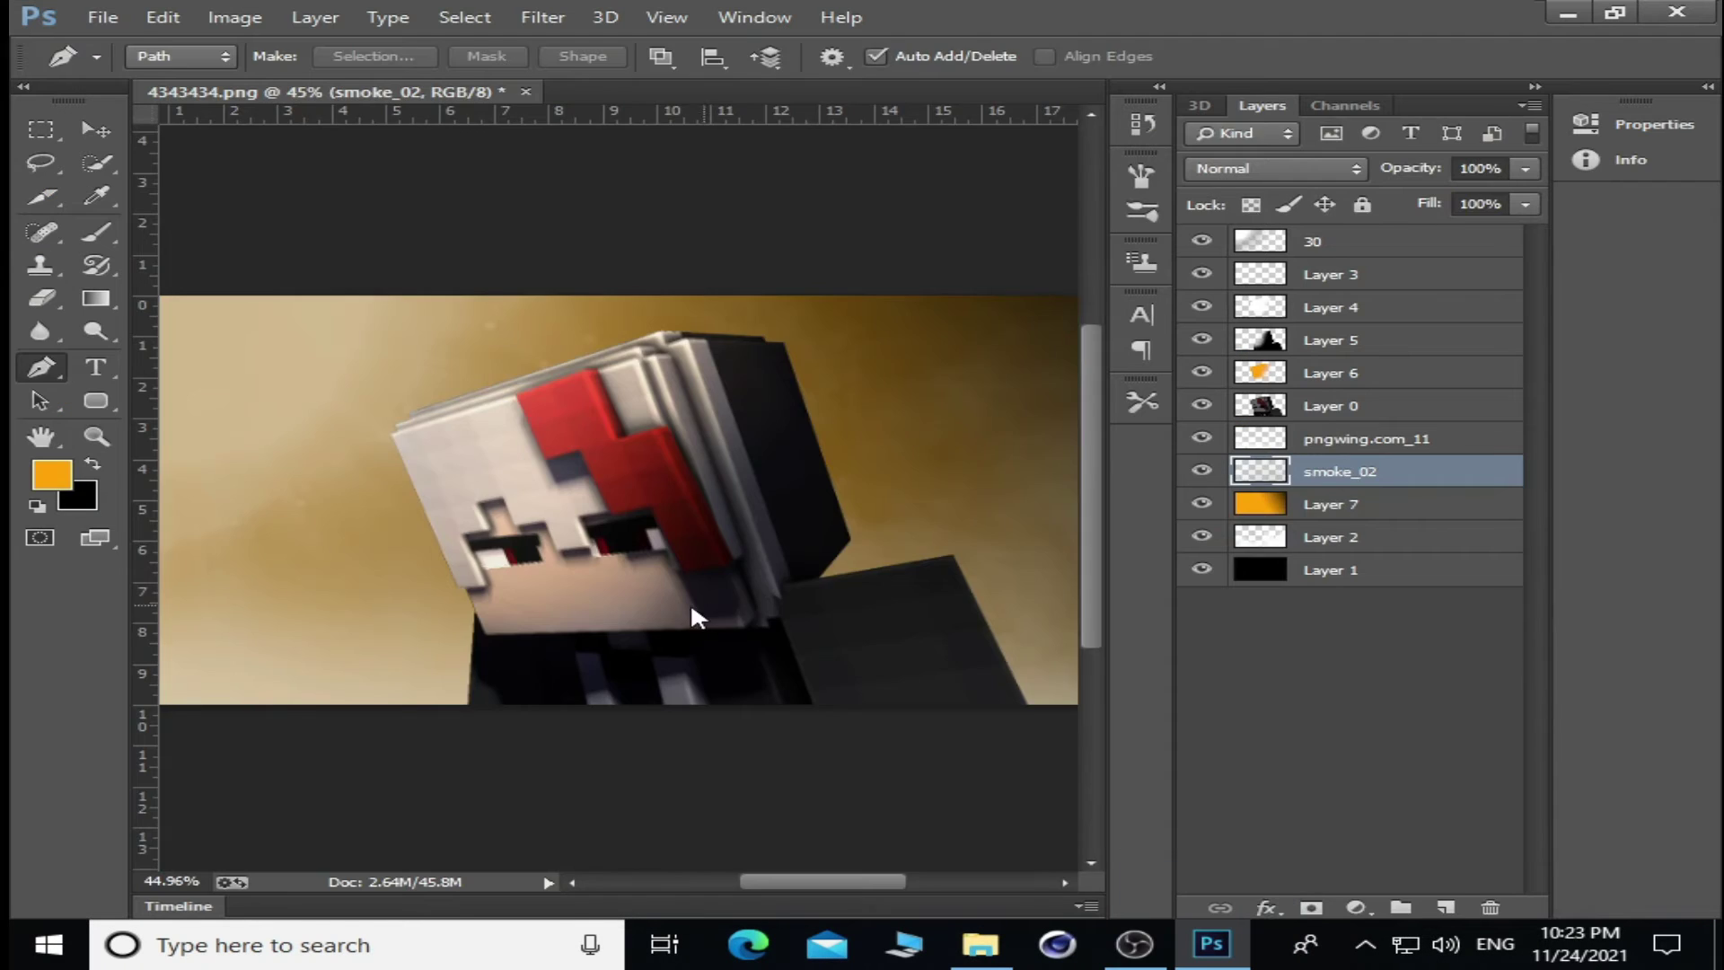
pyautogui.moveTo(1068, 887); pyautogui.dragTo(1041, 691)
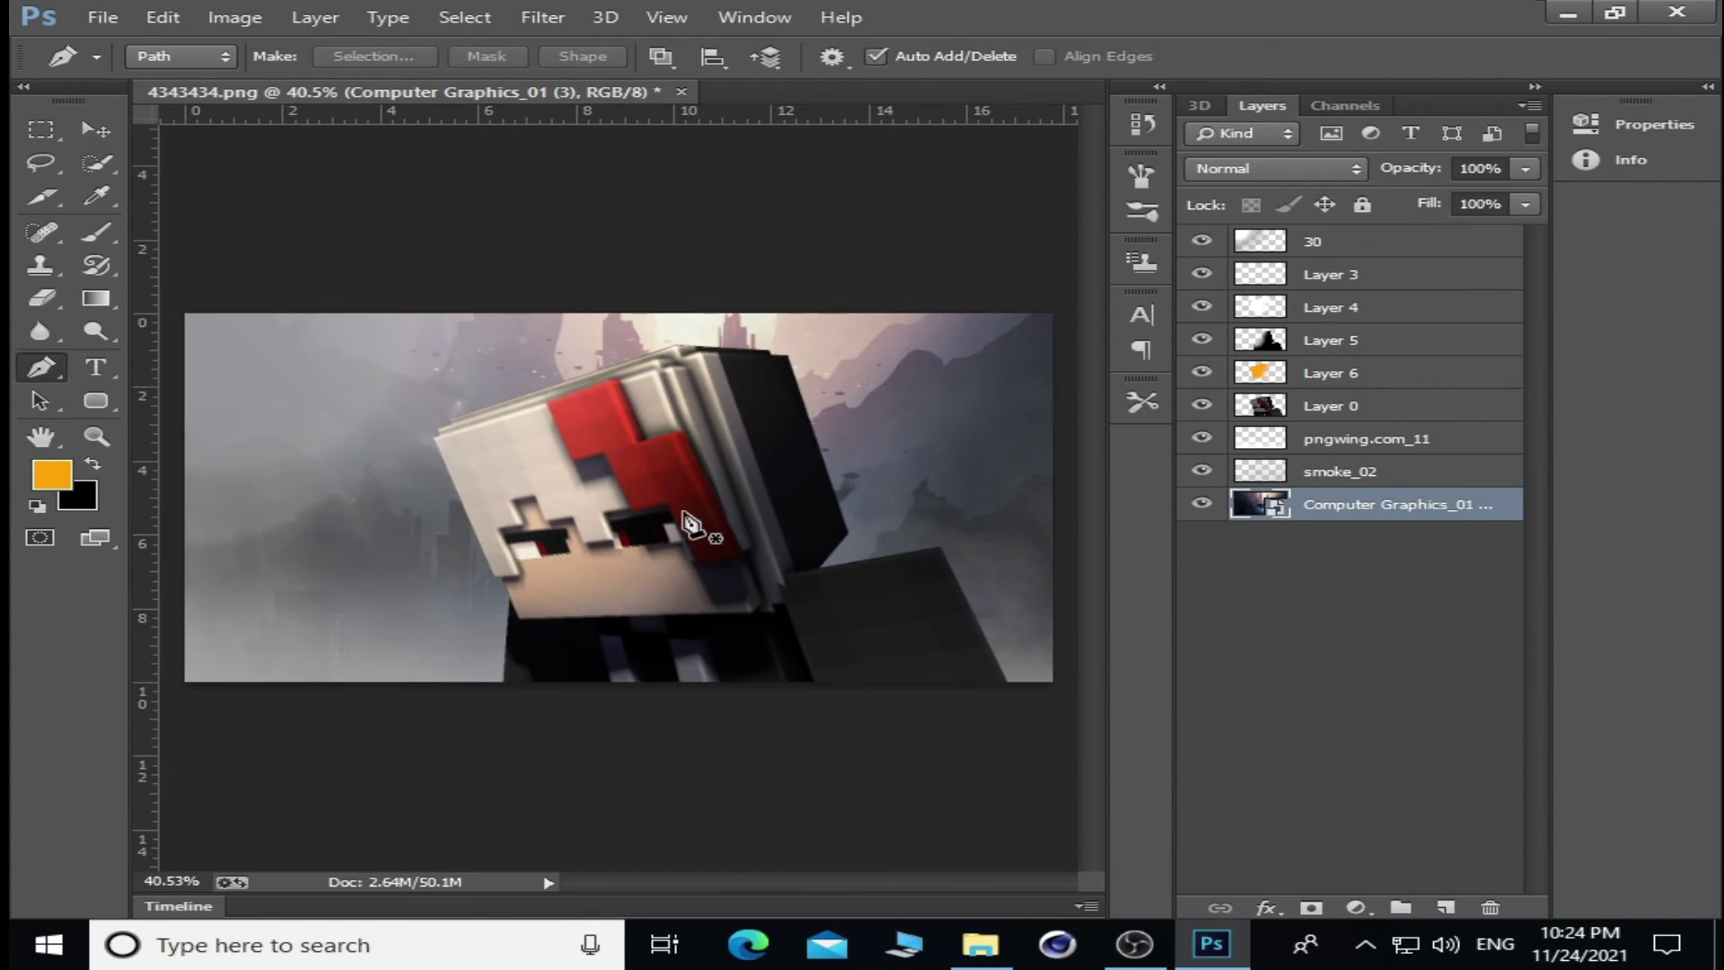
# - Quick-select the character with a larger brush and paint orange inside it on new Layer 8
pyautogui.moveTo(754, 588); pyautogui.dragTo(1161, 564)
pyautogui.scroll(-2, 617, 499)
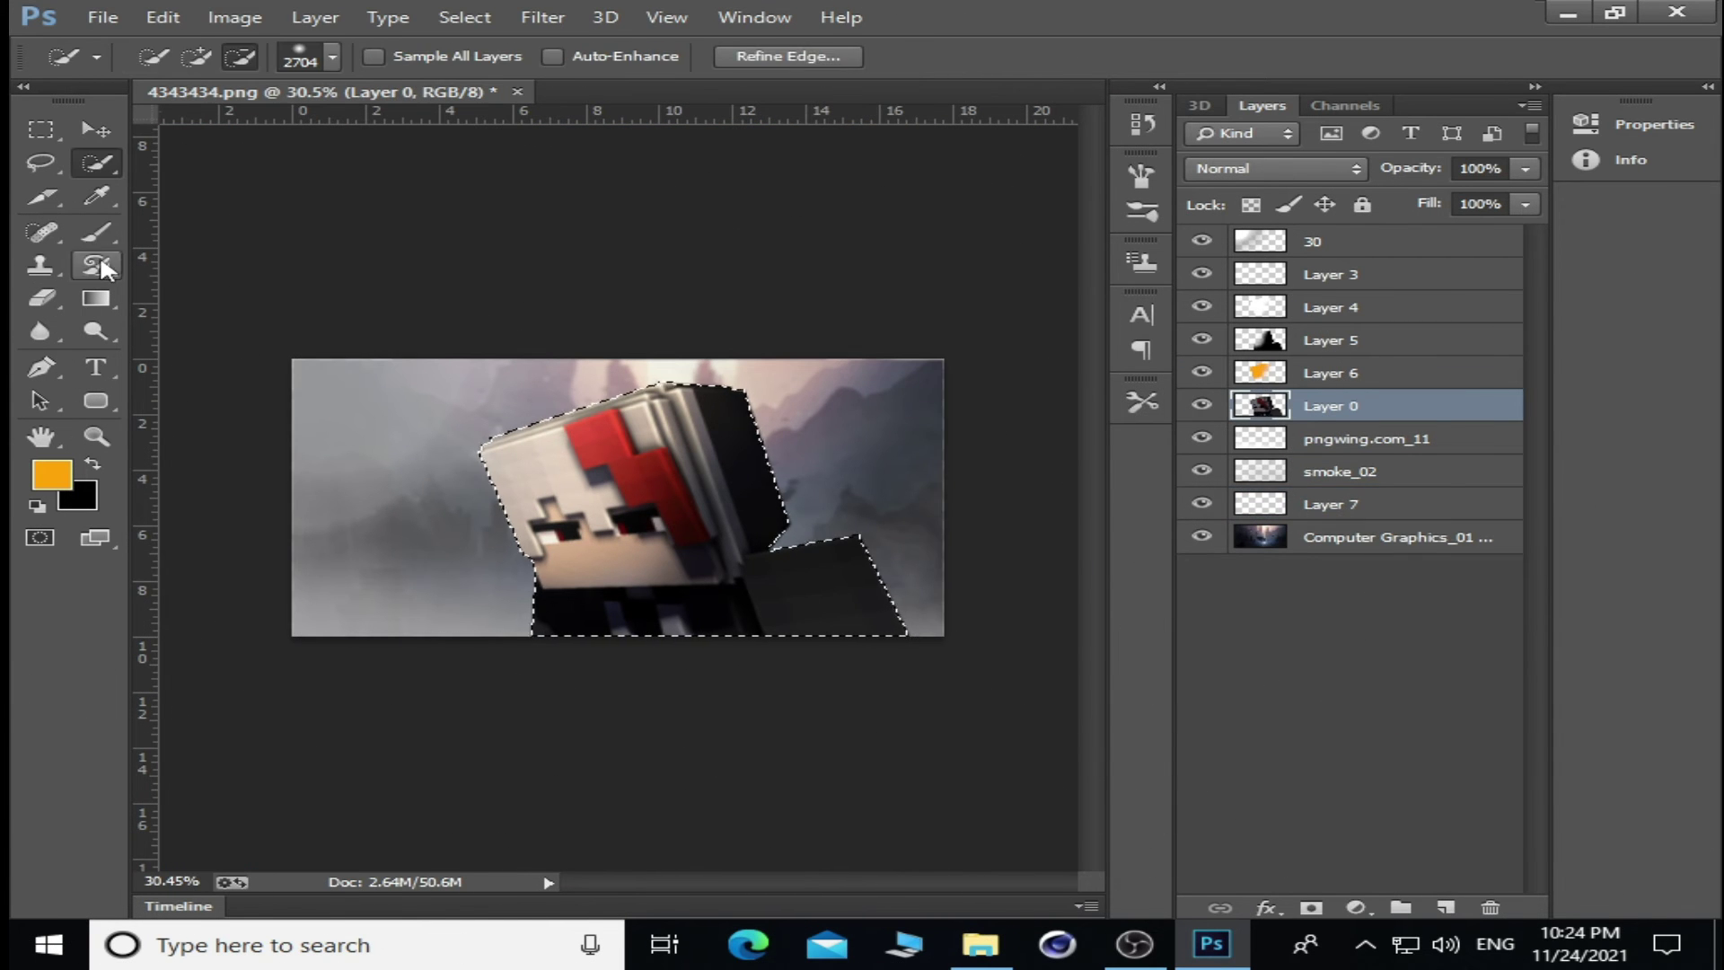
pyautogui.click(96, 232)
pyautogui.moveTo(875, 610); pyautogui.dragTo(899, 572)
# - Set Layer 8 to Overlay blending with its fill lowered to 34%
pyautogui.click(1275, 168)
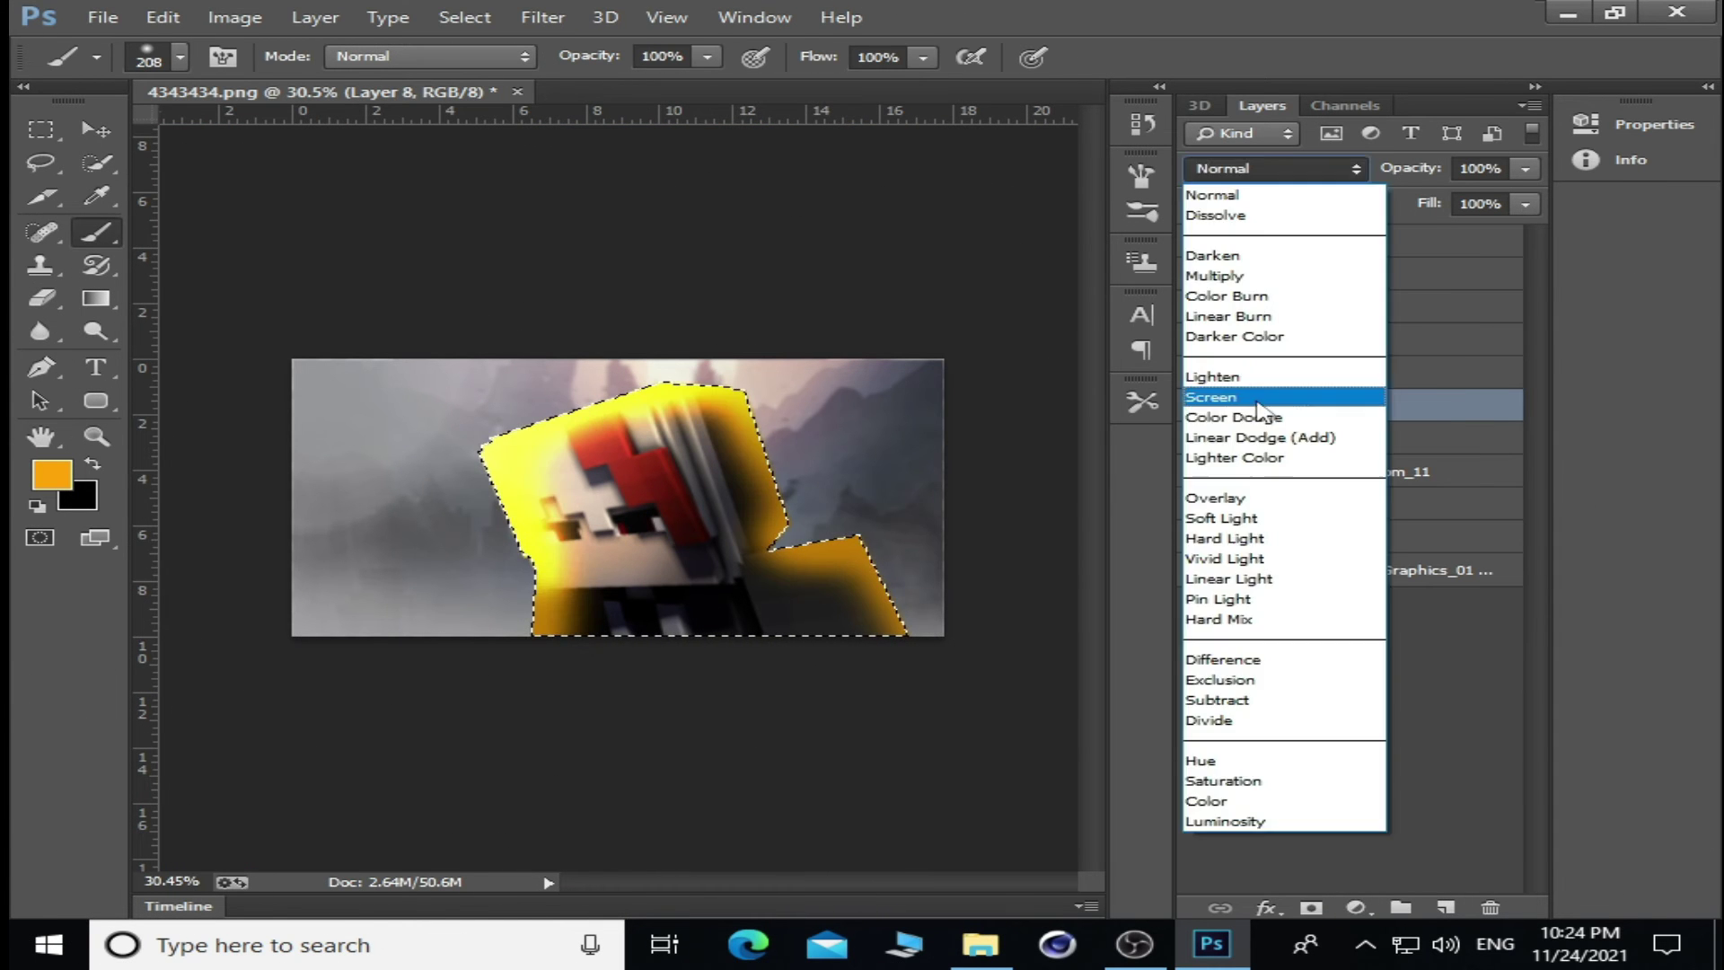
pyautogui.click(1269, 493)
pyautogui.moveTo(1524, 204); pyautogui.dragTo(1449, 232)
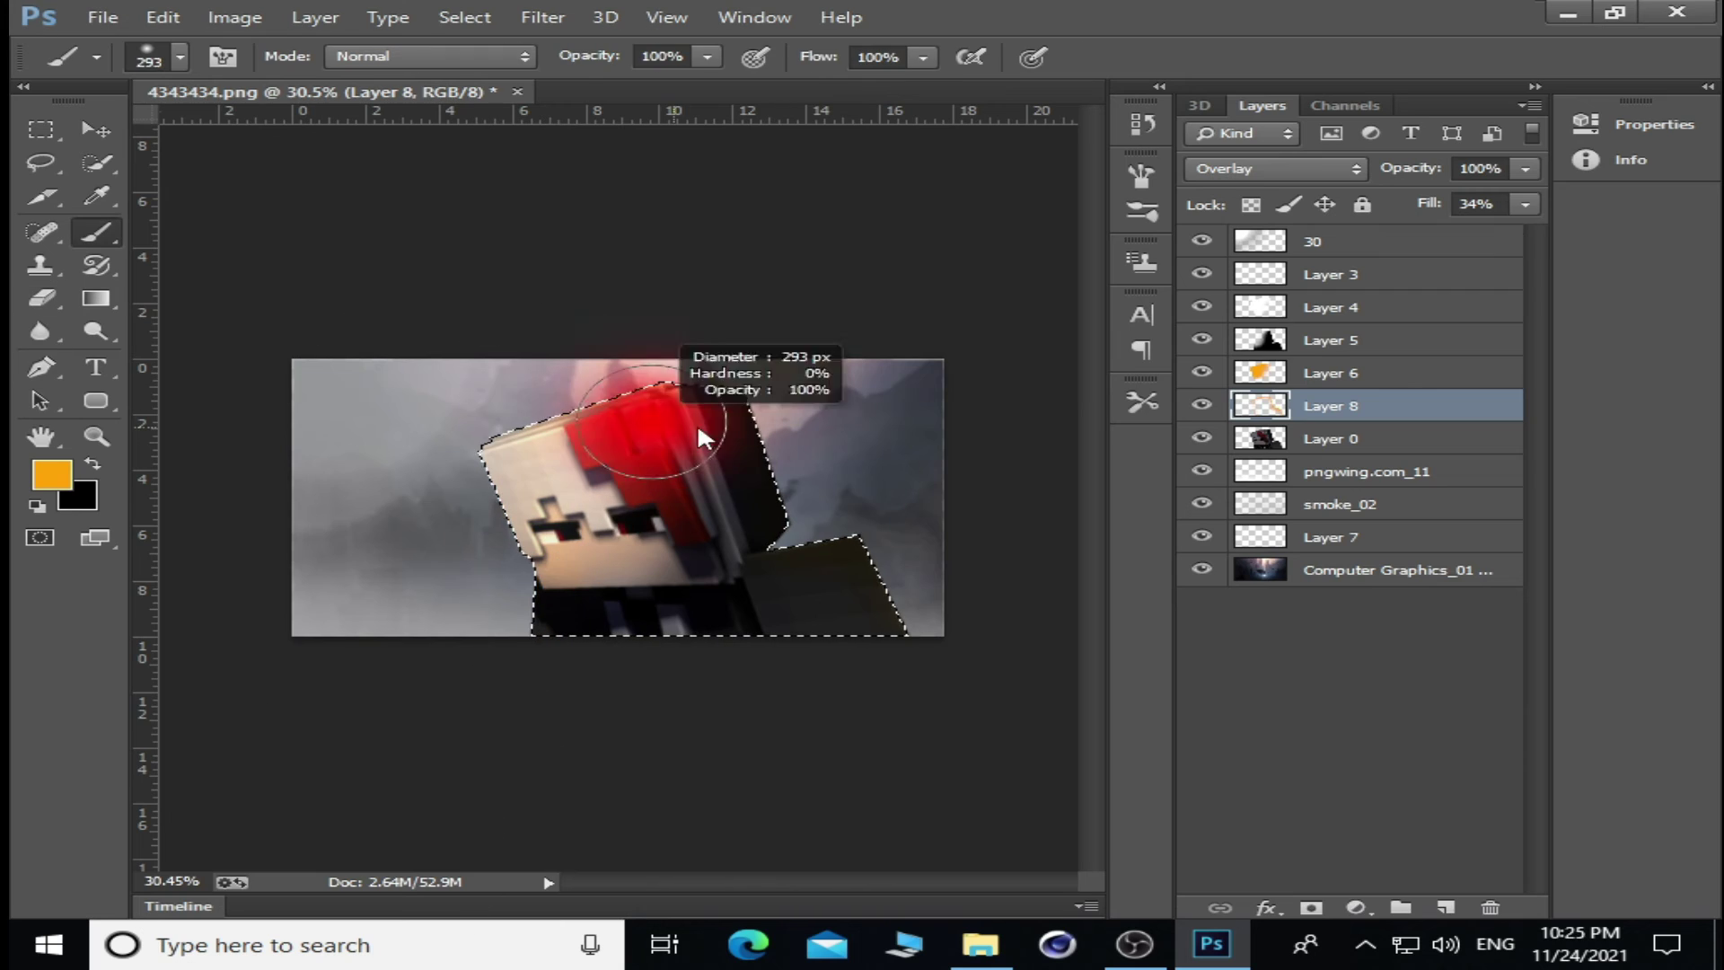
pyautogui.click(981, 945)
# - Place the reality stone image from the effects folder into the composition
pyautogui.hotkey('alt', 'Left')
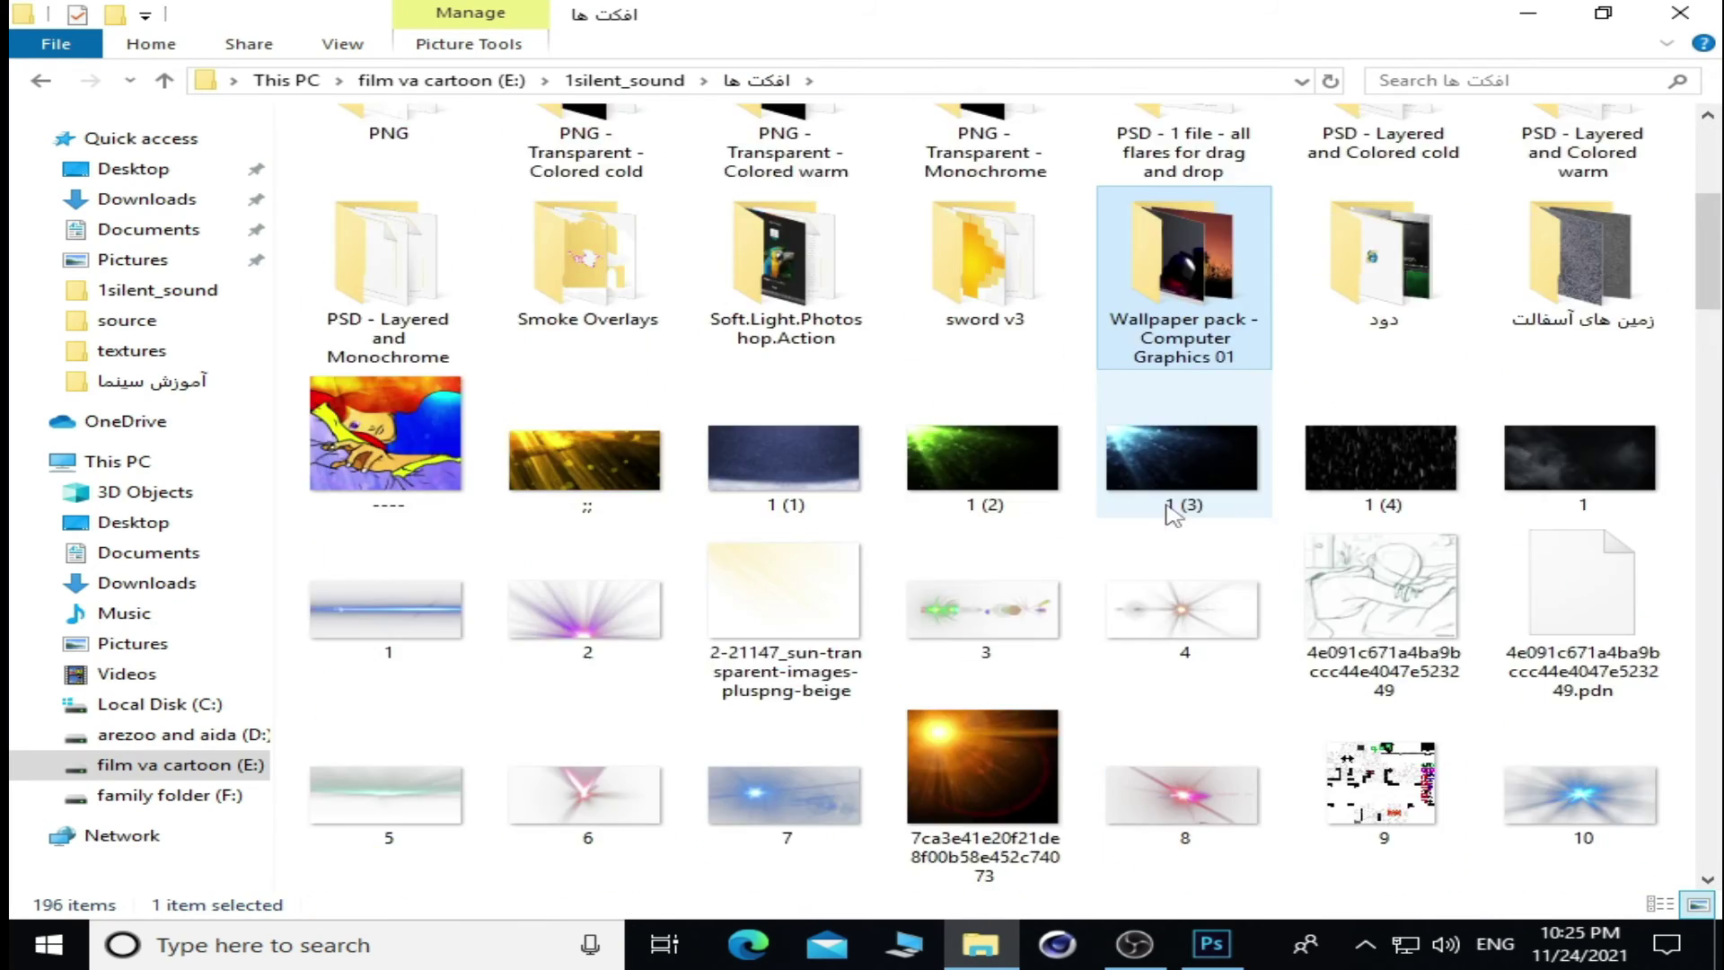
pyautogui.scroll(-5, 1158, 521)
pyautogui.scroll(-3, 1158, 521)
pyautogui.scroll(-8, 1231, 819)
pyautogui.scroll(-5, 1077, 647)
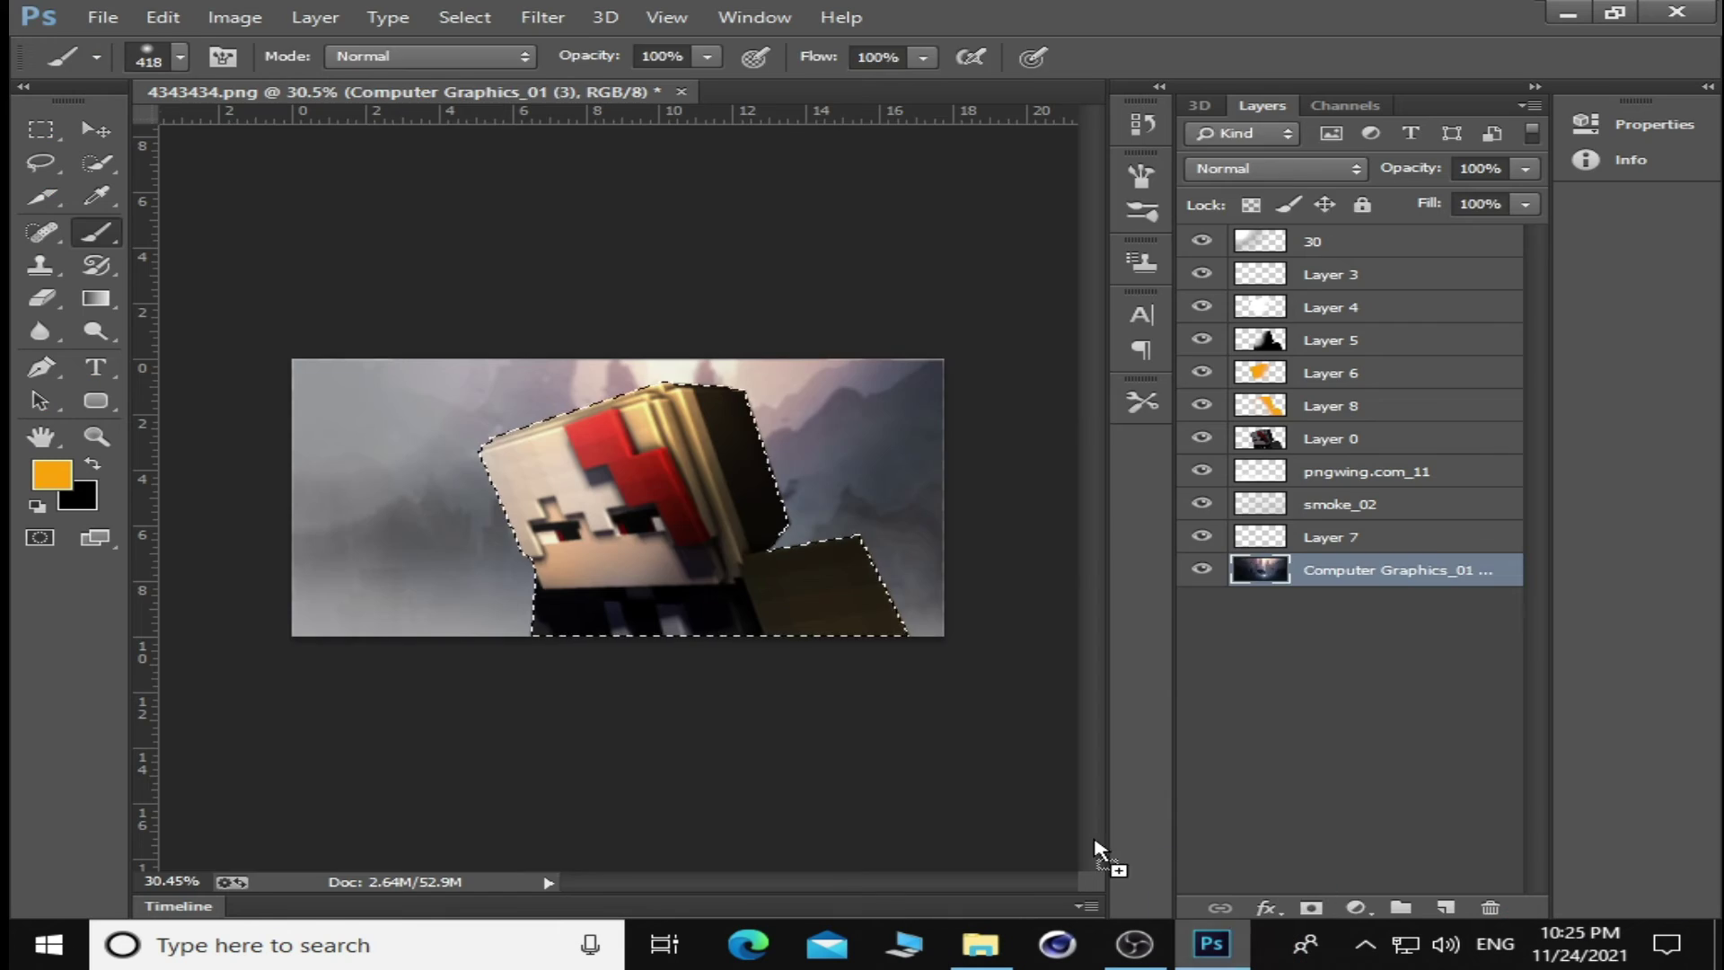
pyautogui.moveTo(401, 148); pyautogui.dragTo(619, 494)
pyautogui.press('Return')
# - Set the reality stone layer to Screen blending with 44% fill
pyautogui.click(1274, 168)
pyautogui.click(1221, 397)
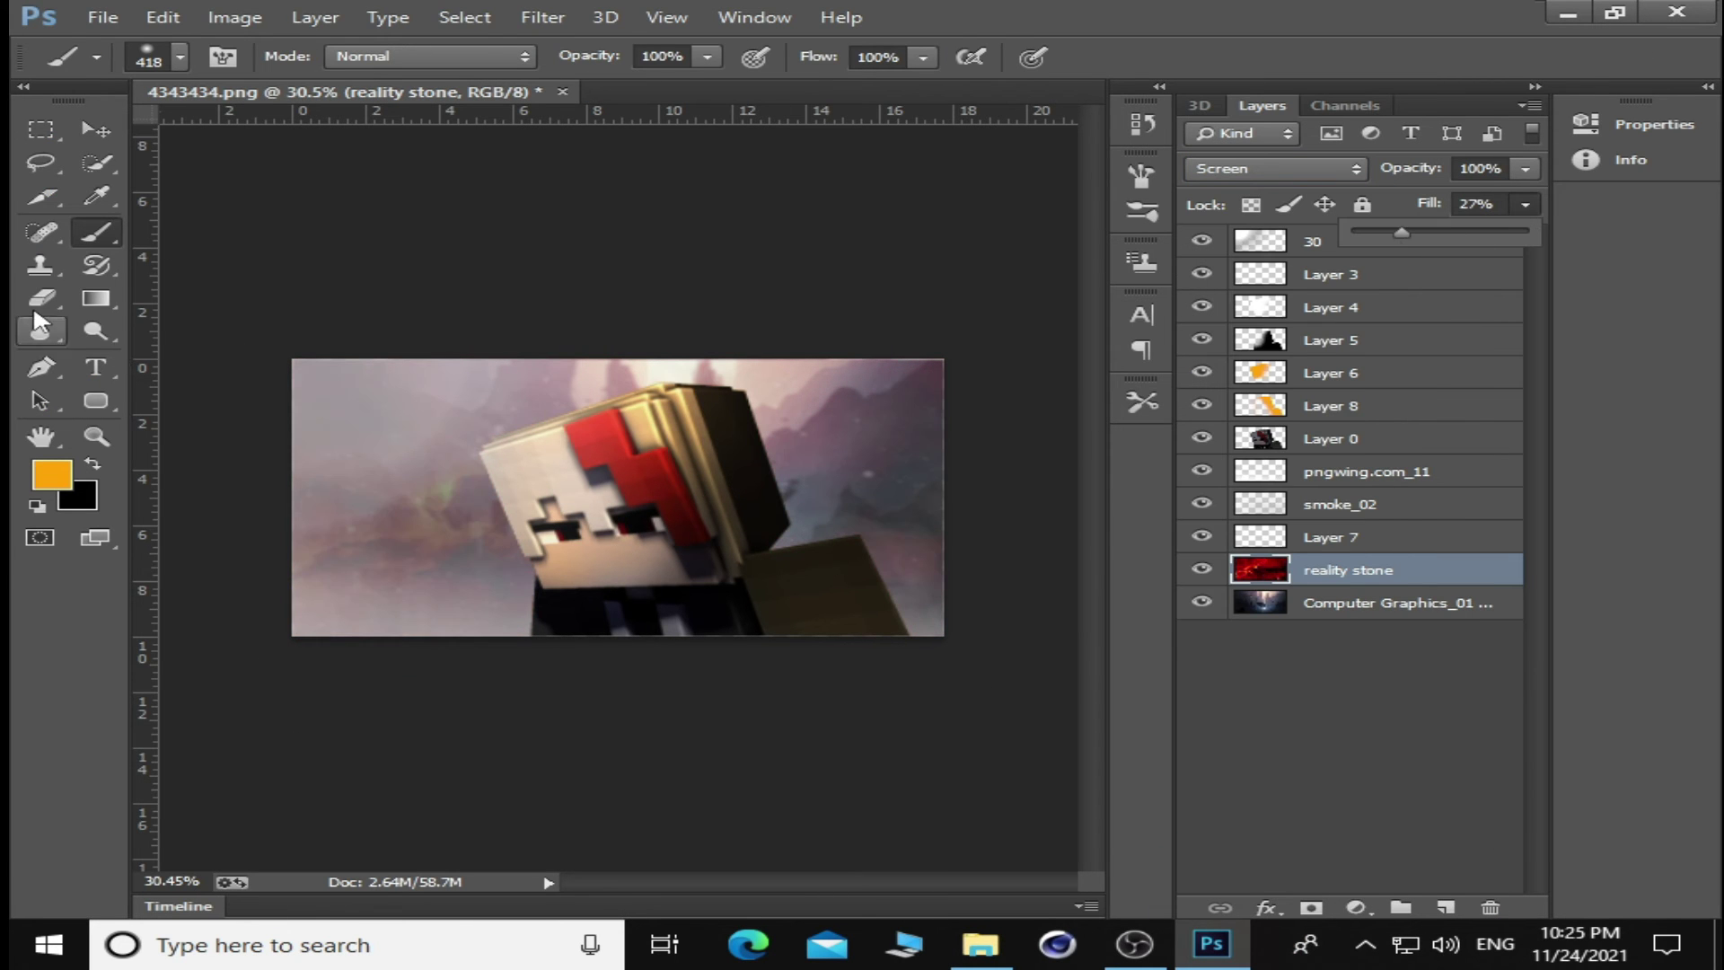
pyautogui.scroll(1, 820, 334)
pyautogui.scroll(-2, 628, 360)
pyautogui.moveTo(1524, 204); pyautogui.dragTo(1467, 235)
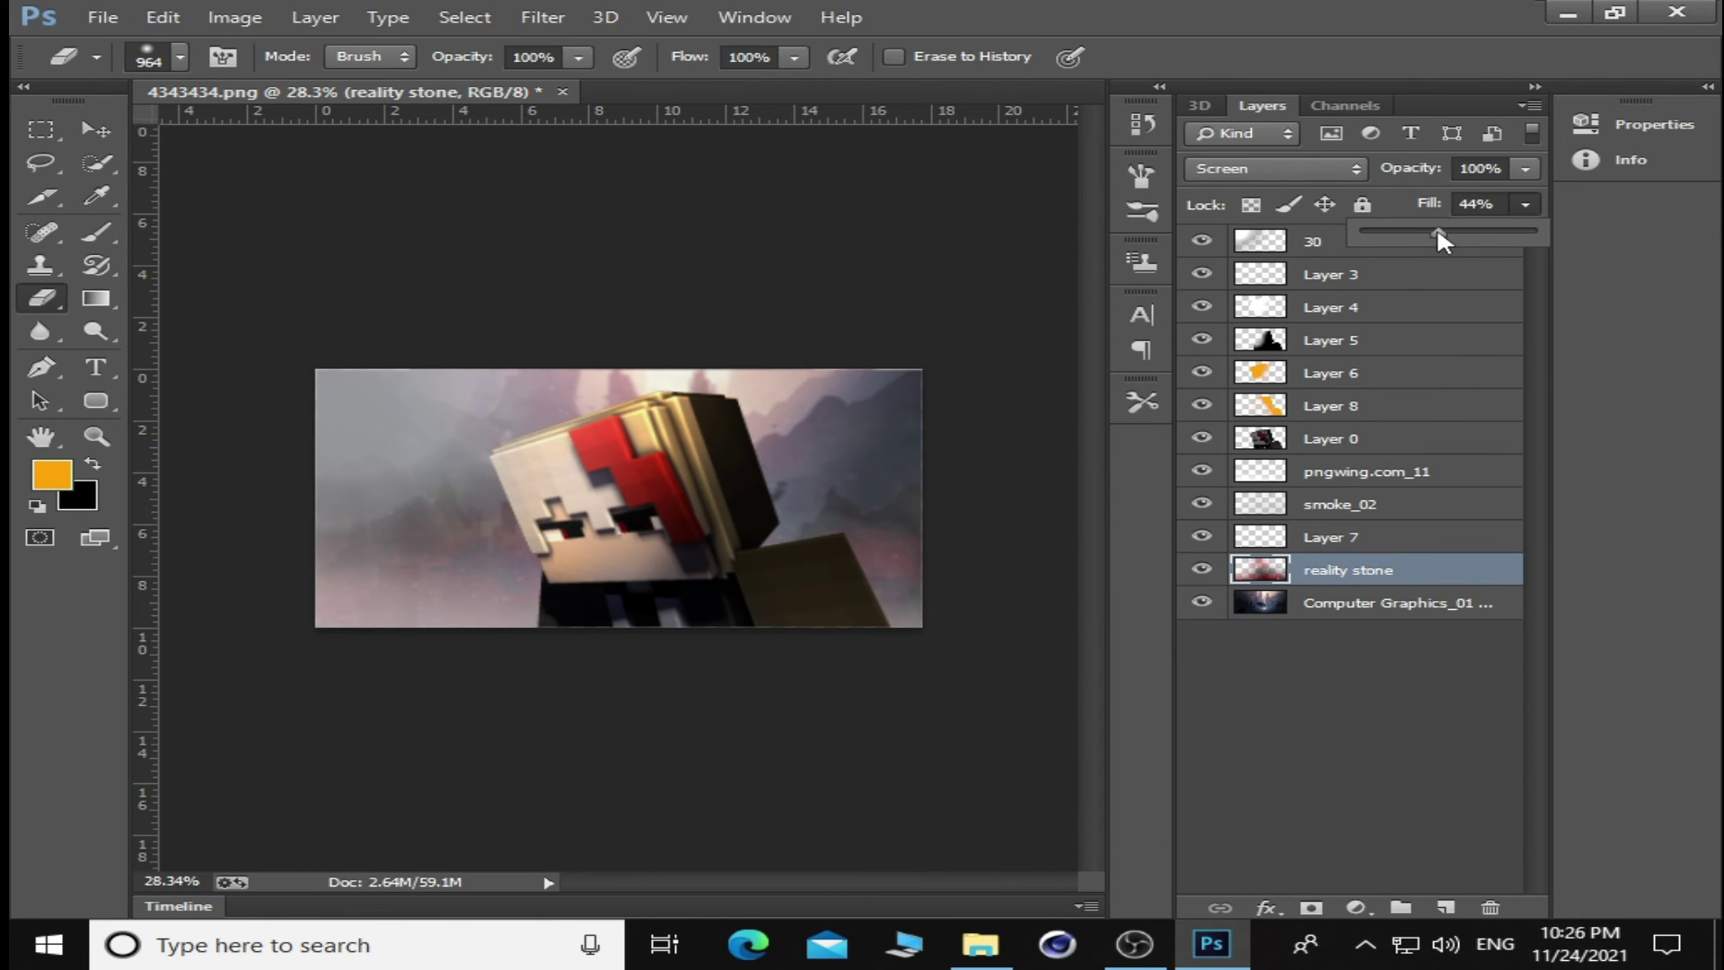
pyautogui.hotkey('alt', 'Tab')
# - Browse the 3534, 30 Lens Flare Effects and Lens Flares folders, then return to effects
pyautogui.scroll(10, 1136, 429)
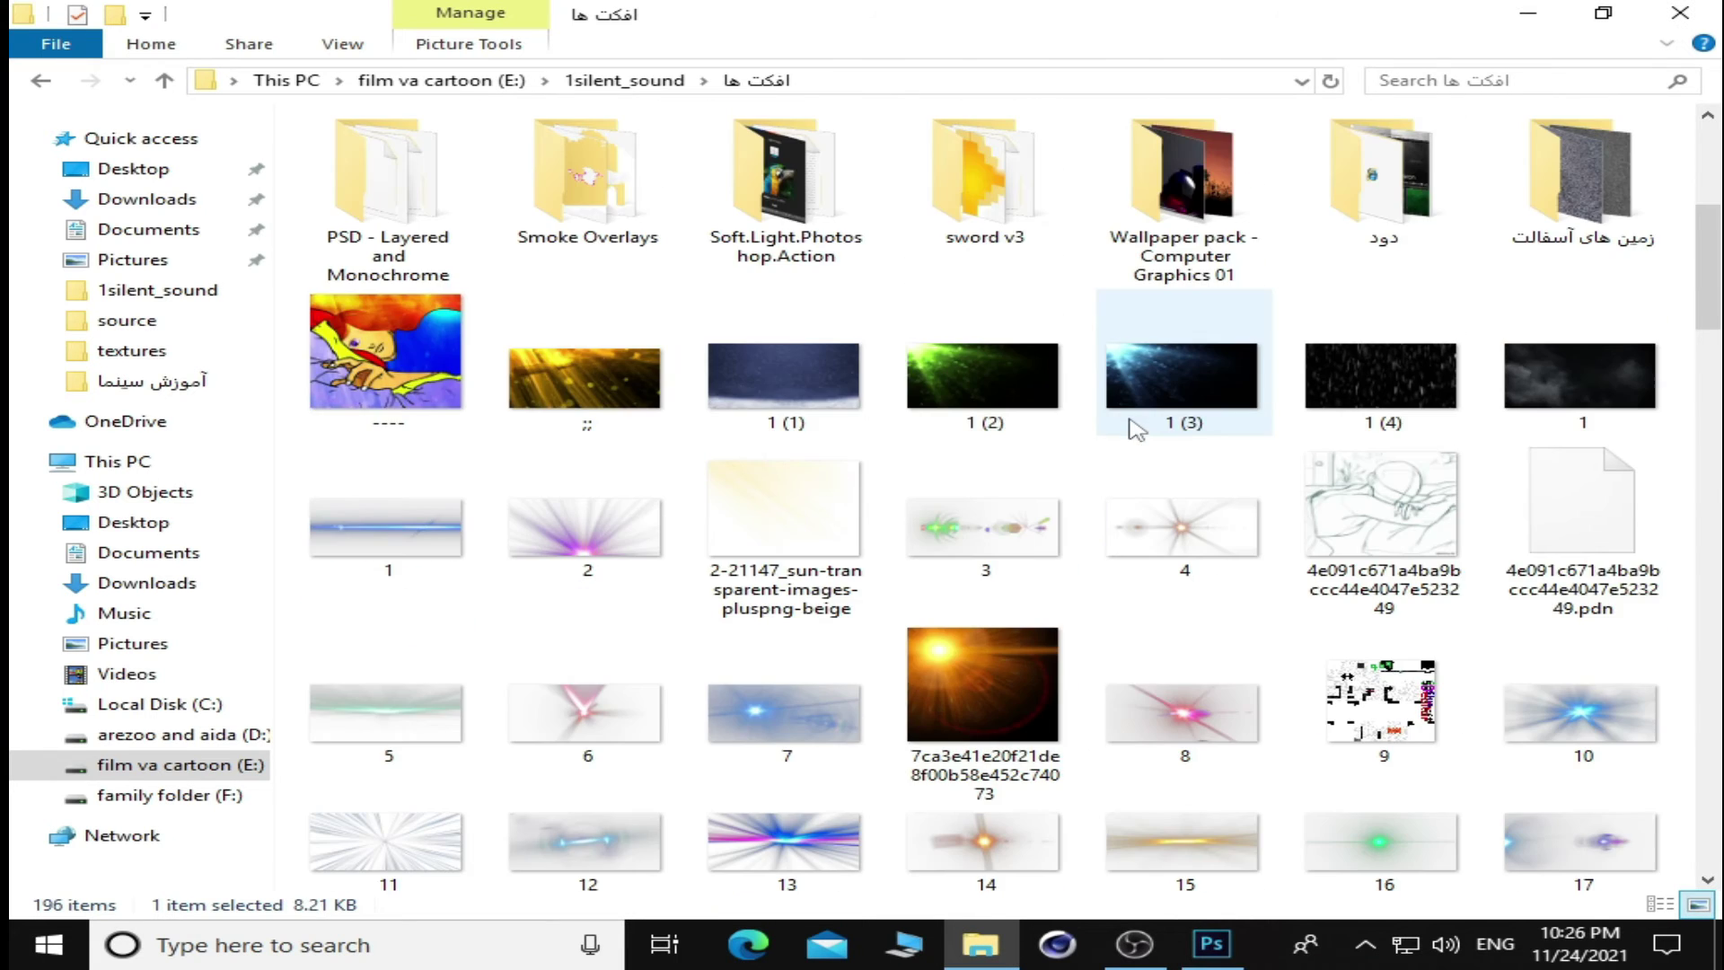
pyautogui.scroll(10, 603, 238)
pyautogui.doubleClick(1239, 180)
pyautogui.hotkey('alt', 'Left')
pyautogui.doubleClick(769, 175)
pyautogui.doubleClick(939, 258)
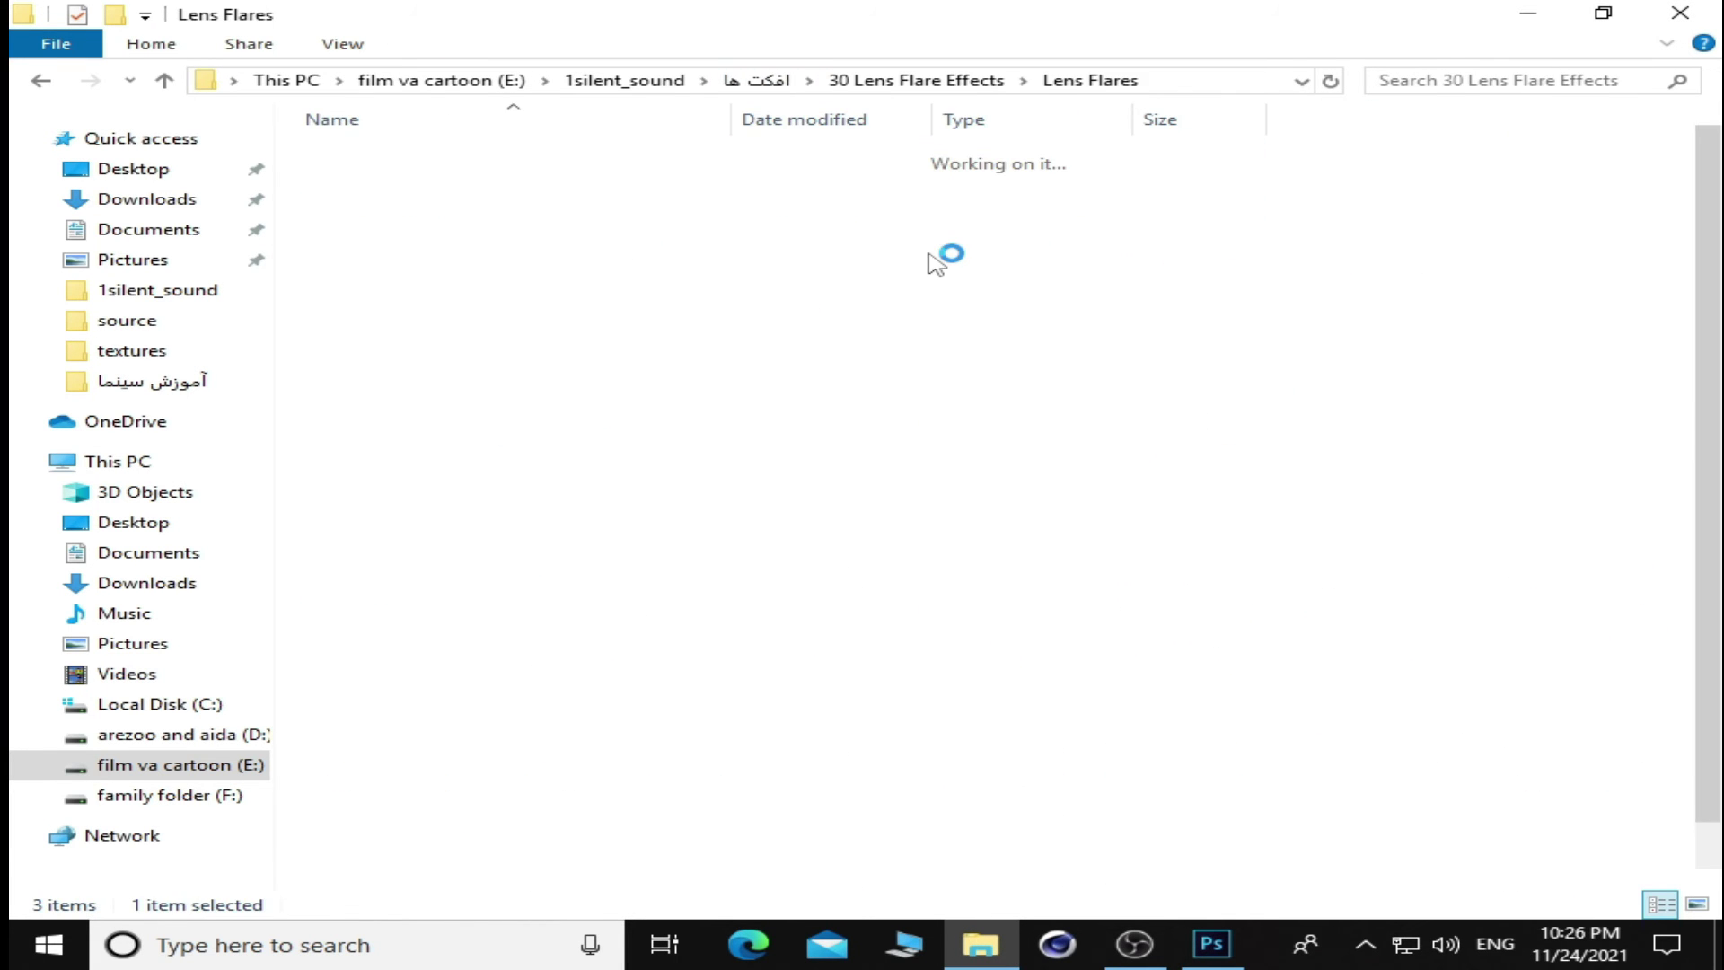
pyautogui.click(757, 80)
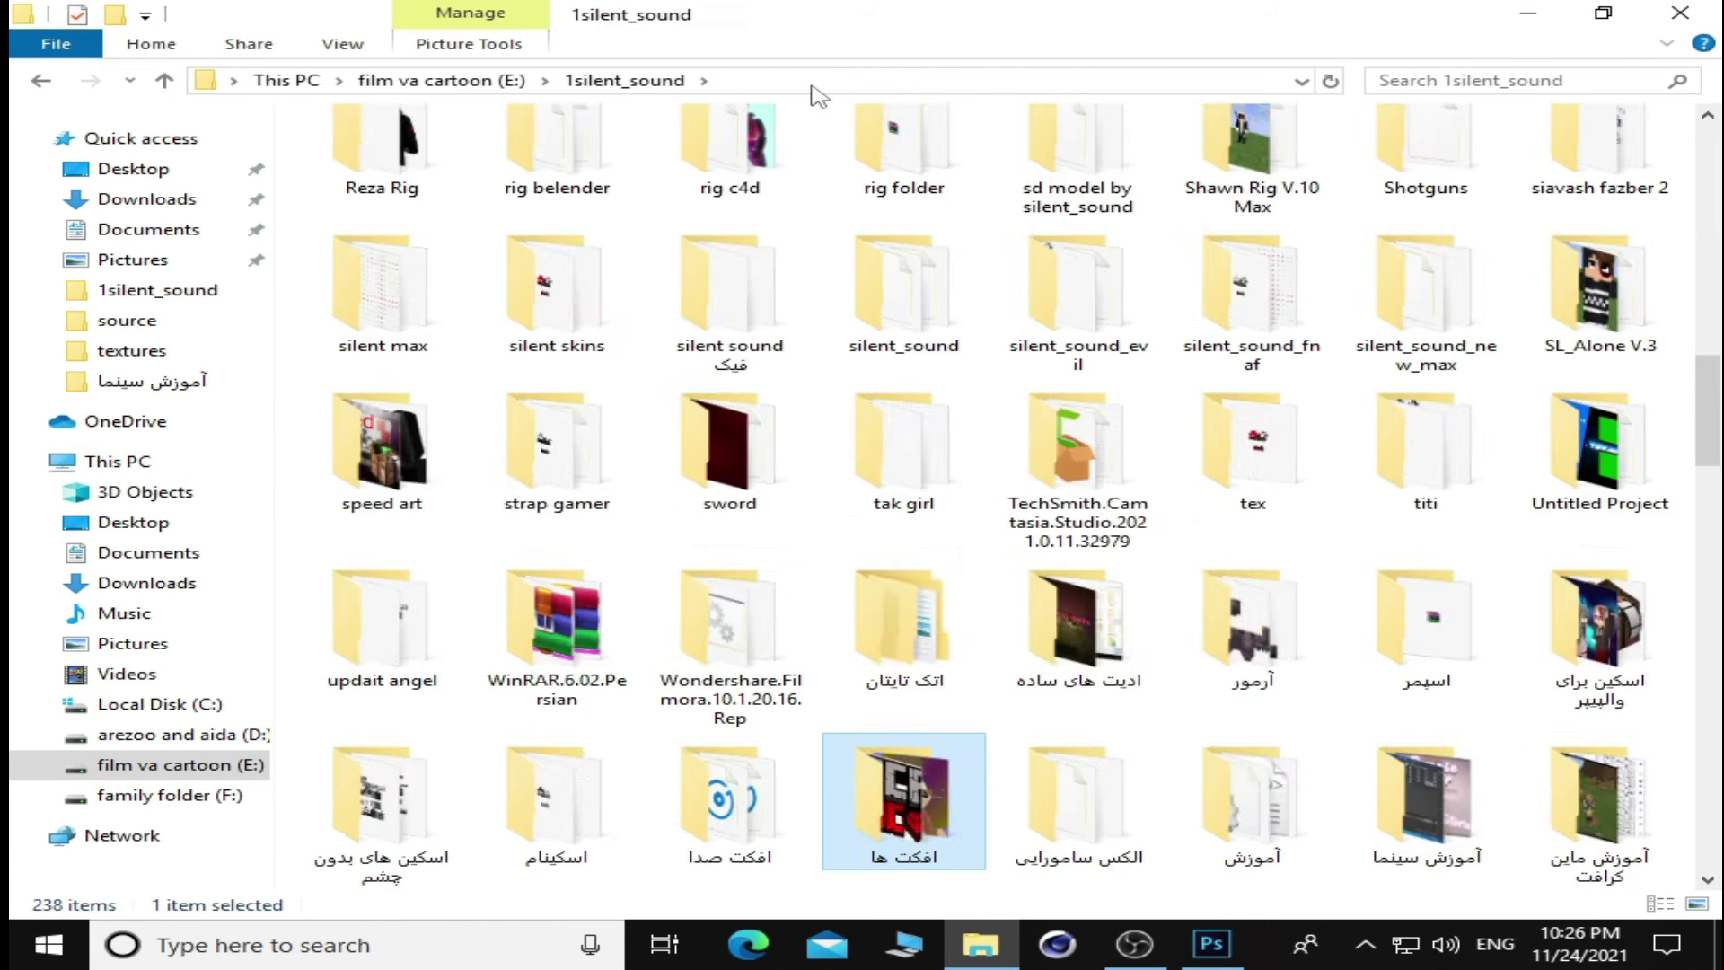
# - Add new Layer 9 above the wallpaper, set to Overlay with 49% fill
pyautogui.hotkey('alt', 'Tab')
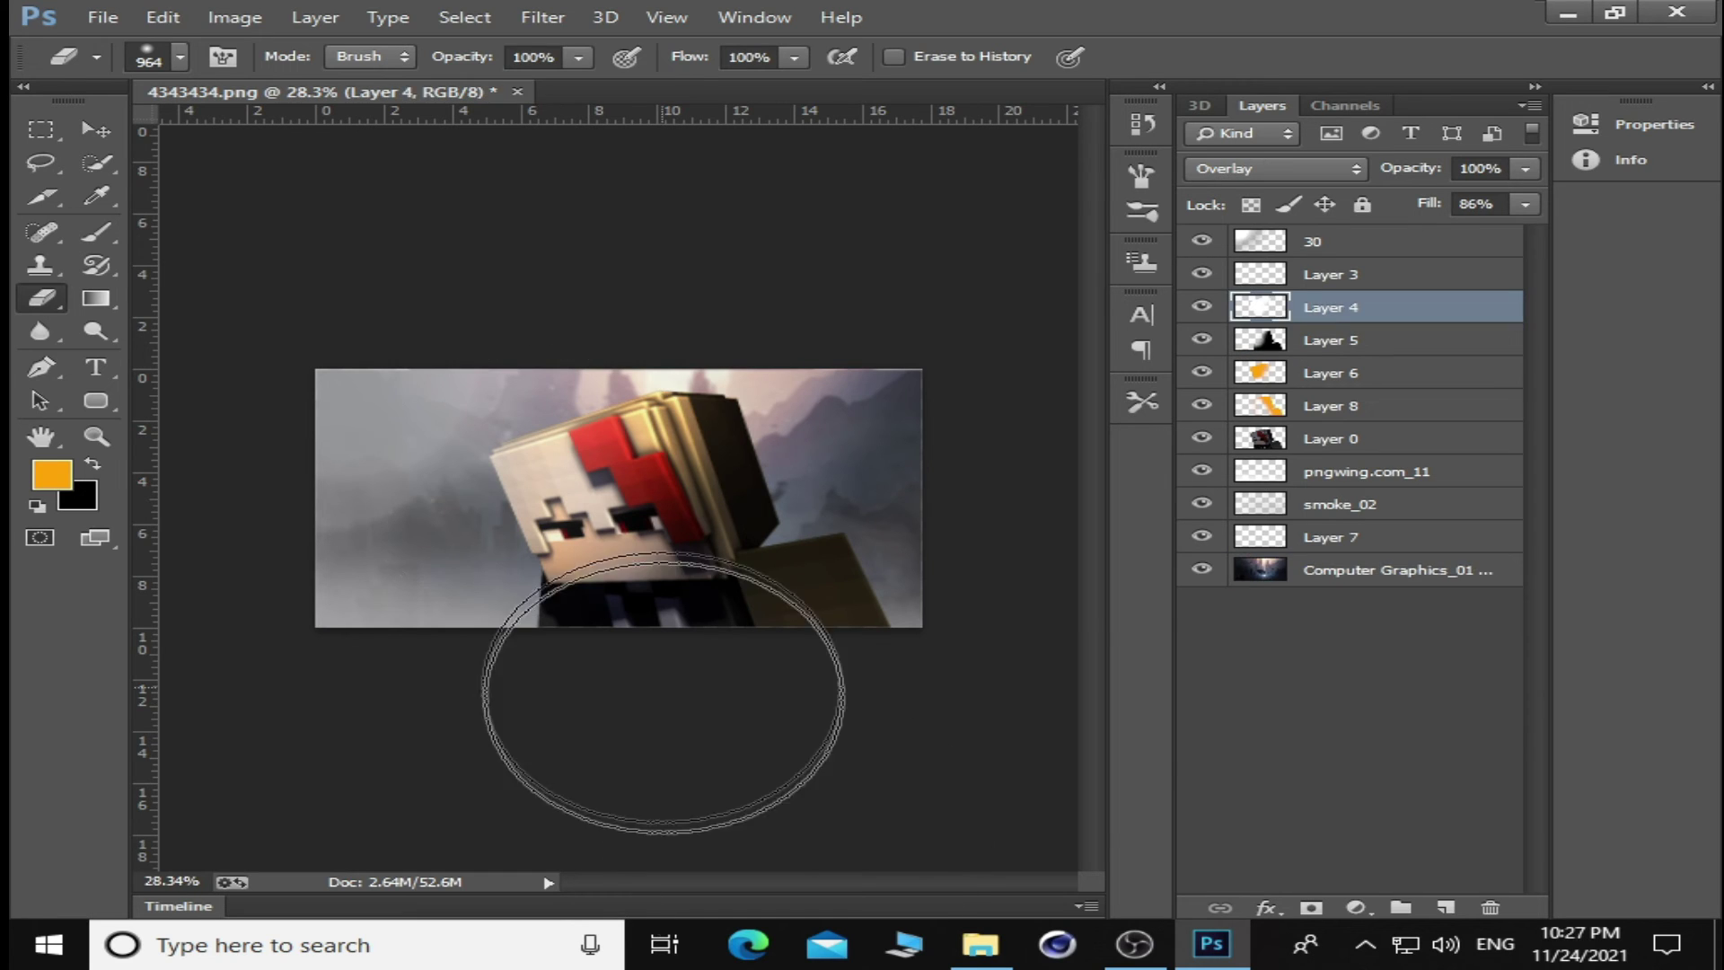
pyautogui.click(1447, 909)
pyautogui.click(1275, 168)
pyautogui.click(1230, 493)
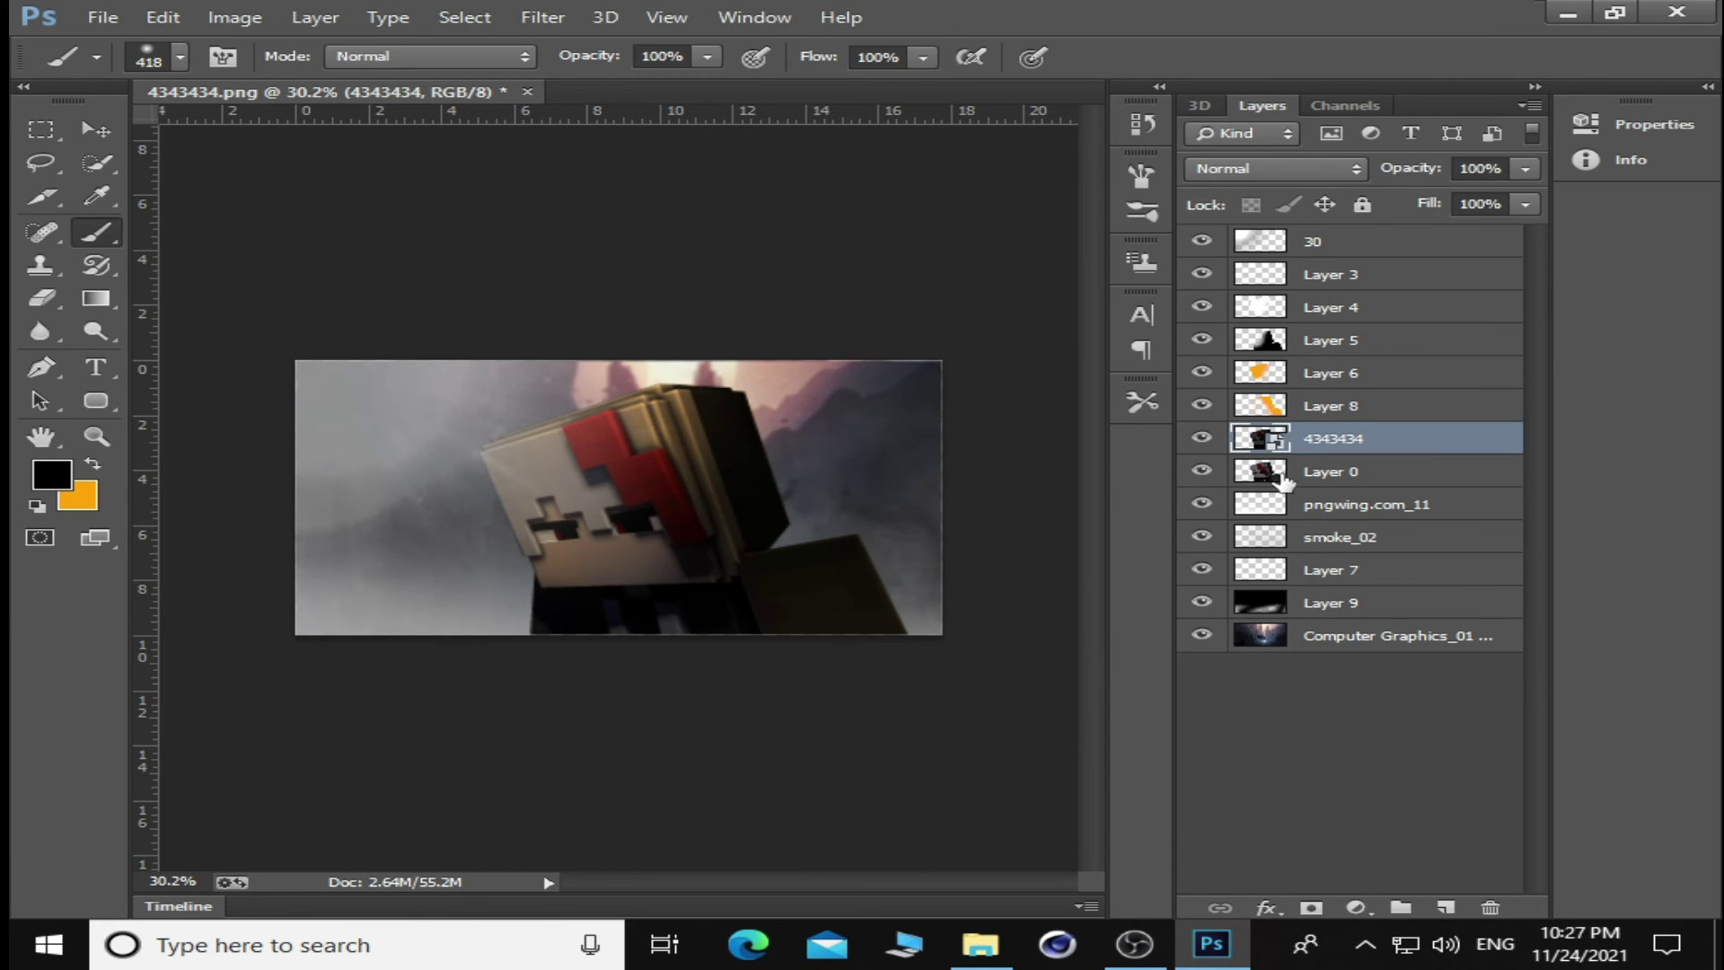
# - Erase parts of the Layer 8 glow
pyautogui.click(1256, 405)
pyautogui.press('e')
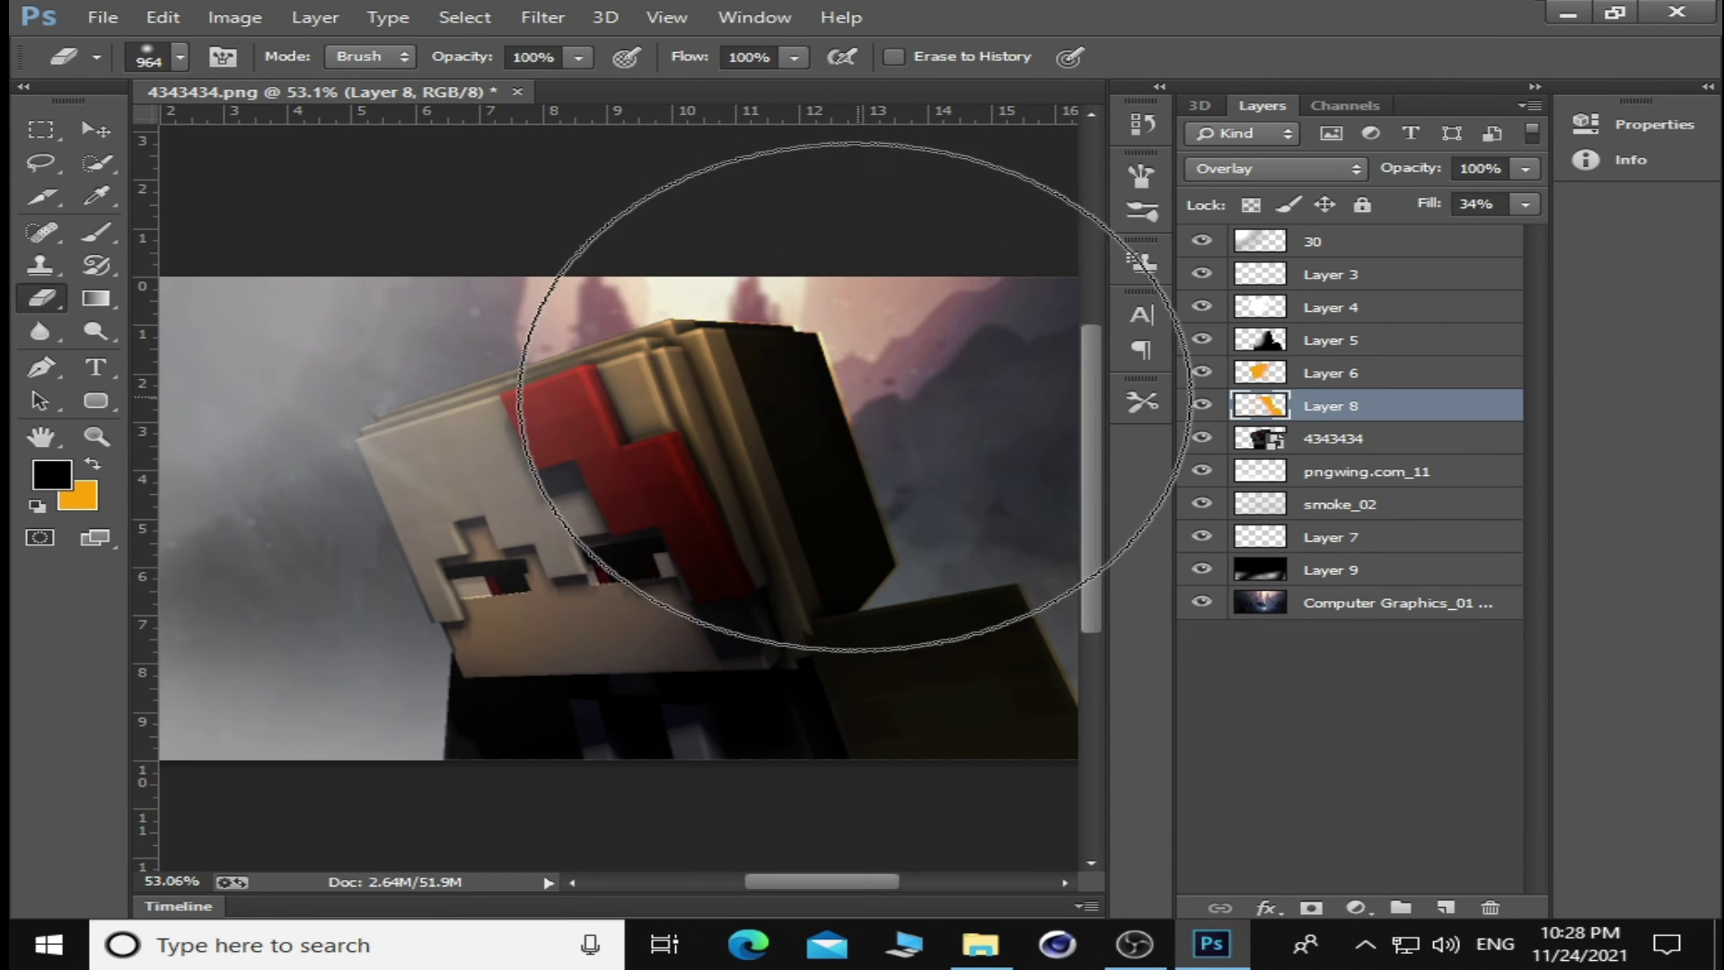
pyautogui.scroll(-2, 895, 448)
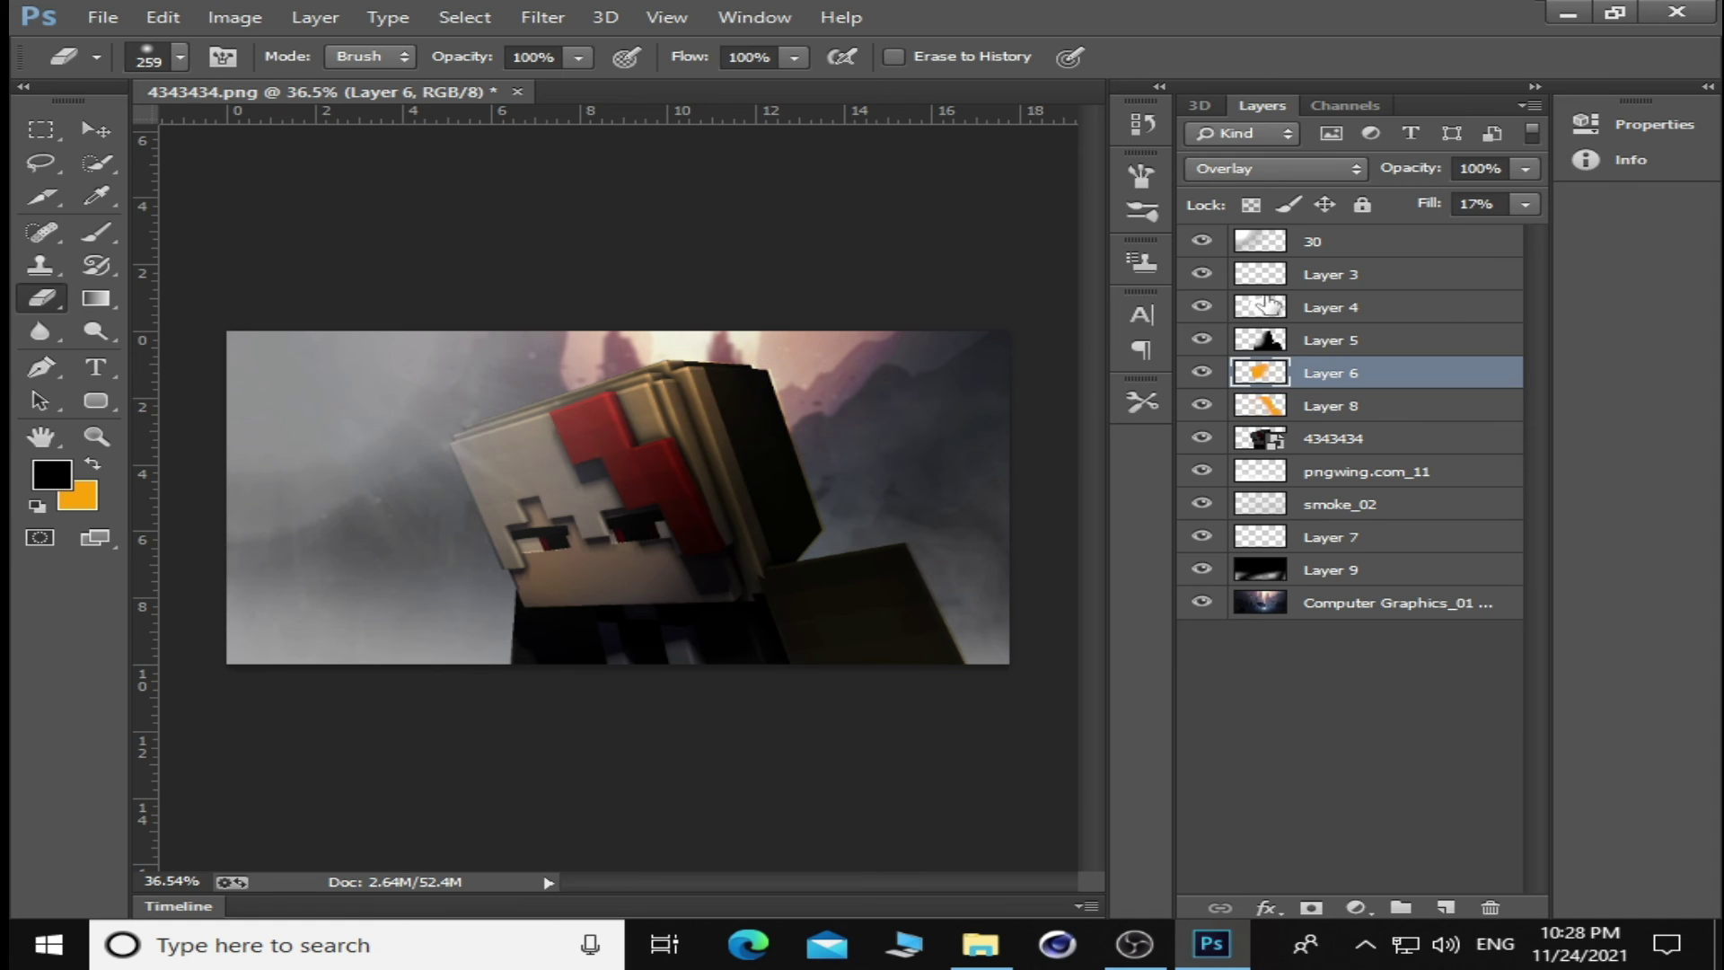
pyautogui.scroll(3, 858, 462)
pyautogui.moveTo(1261, 307); pyautogui.dragTo(1255, 275)
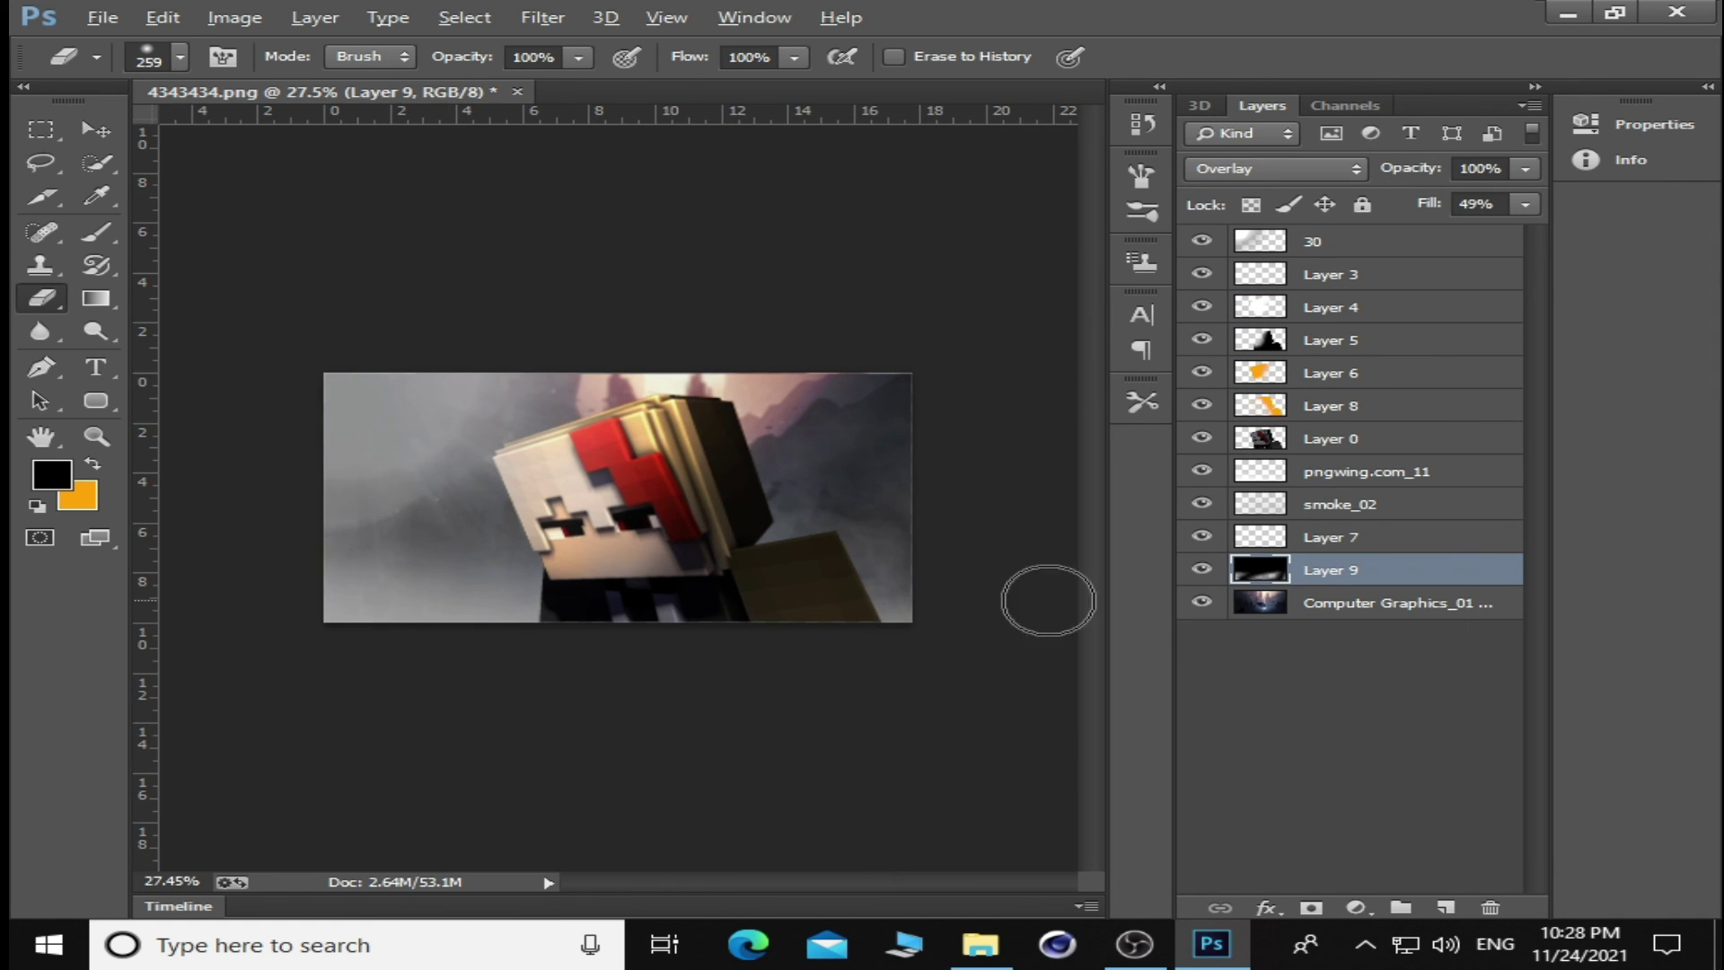
# - Paint orange on new Layer 10 set to Overlay, and delete layer 30
pyautogui.click(1445, 907)
pyautogui.press('b')
pyautogui.press('x')
pyautogui.moveTo(332, 583)
pyautogui.mouseDown()
pyautogui.moveTo(615, 615)
pyautogui.moveTo(897, 584)
pyautogui.mouseUp()
pyautogui.click(1275, 168)
pyautogui.click(1216, 498)
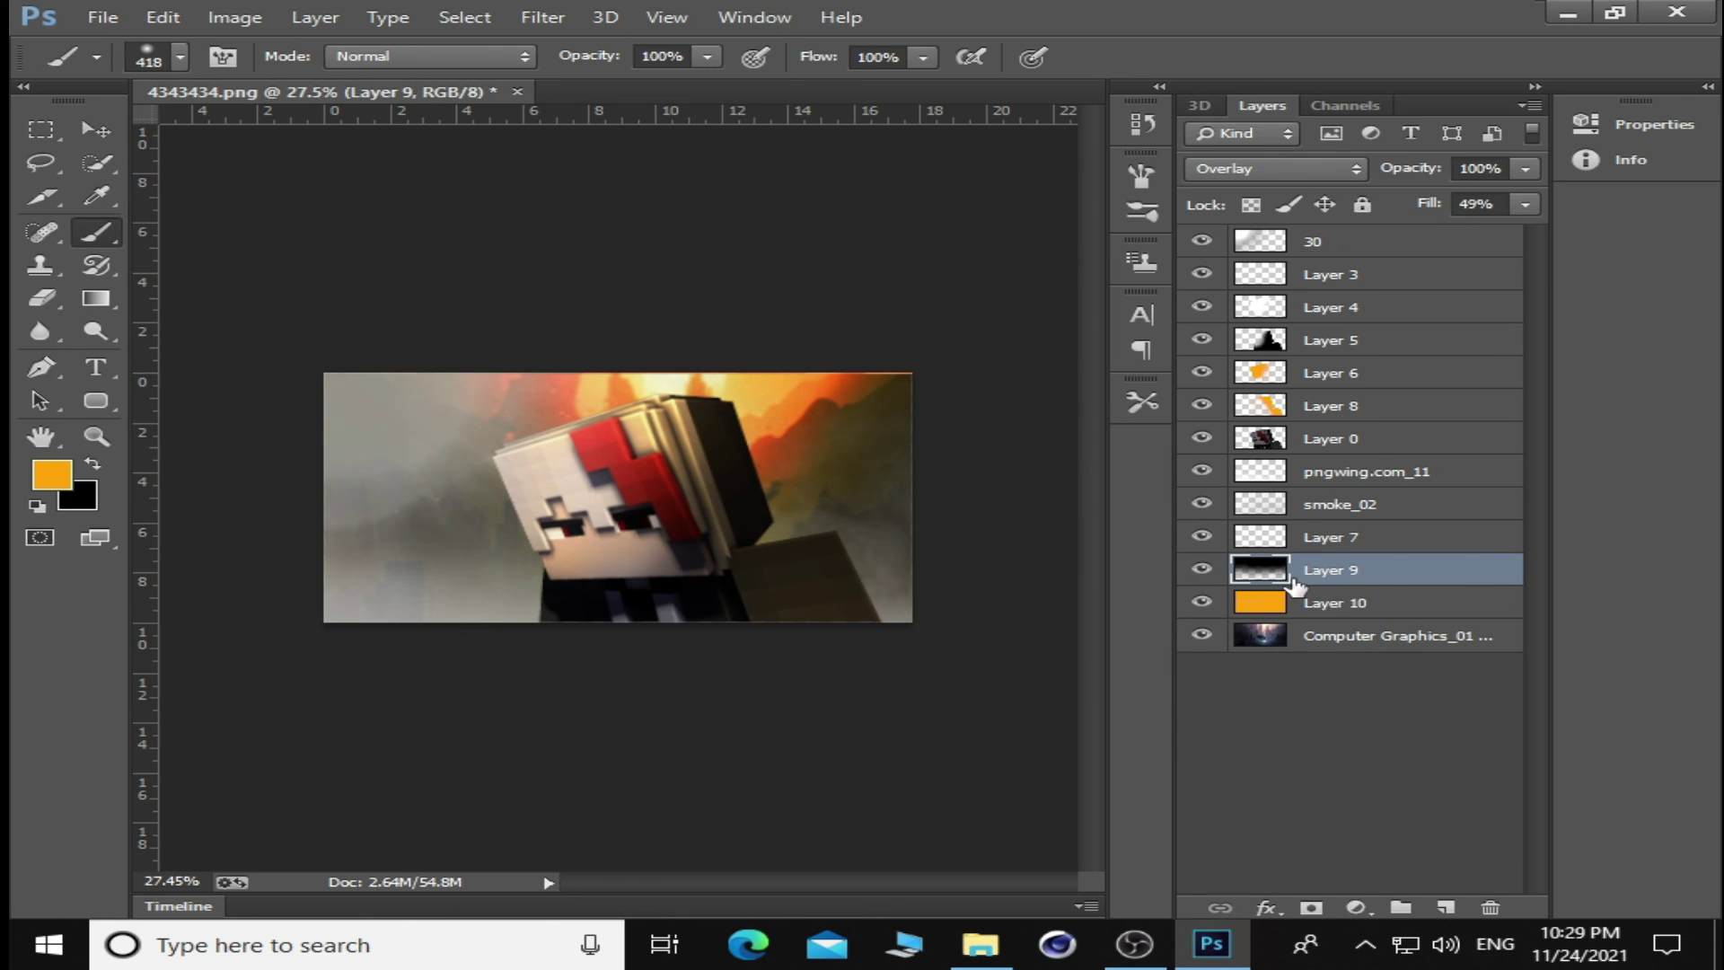
pyautogui.moveTo(1275, 252); pyautogui.dragTo(1491, 908)
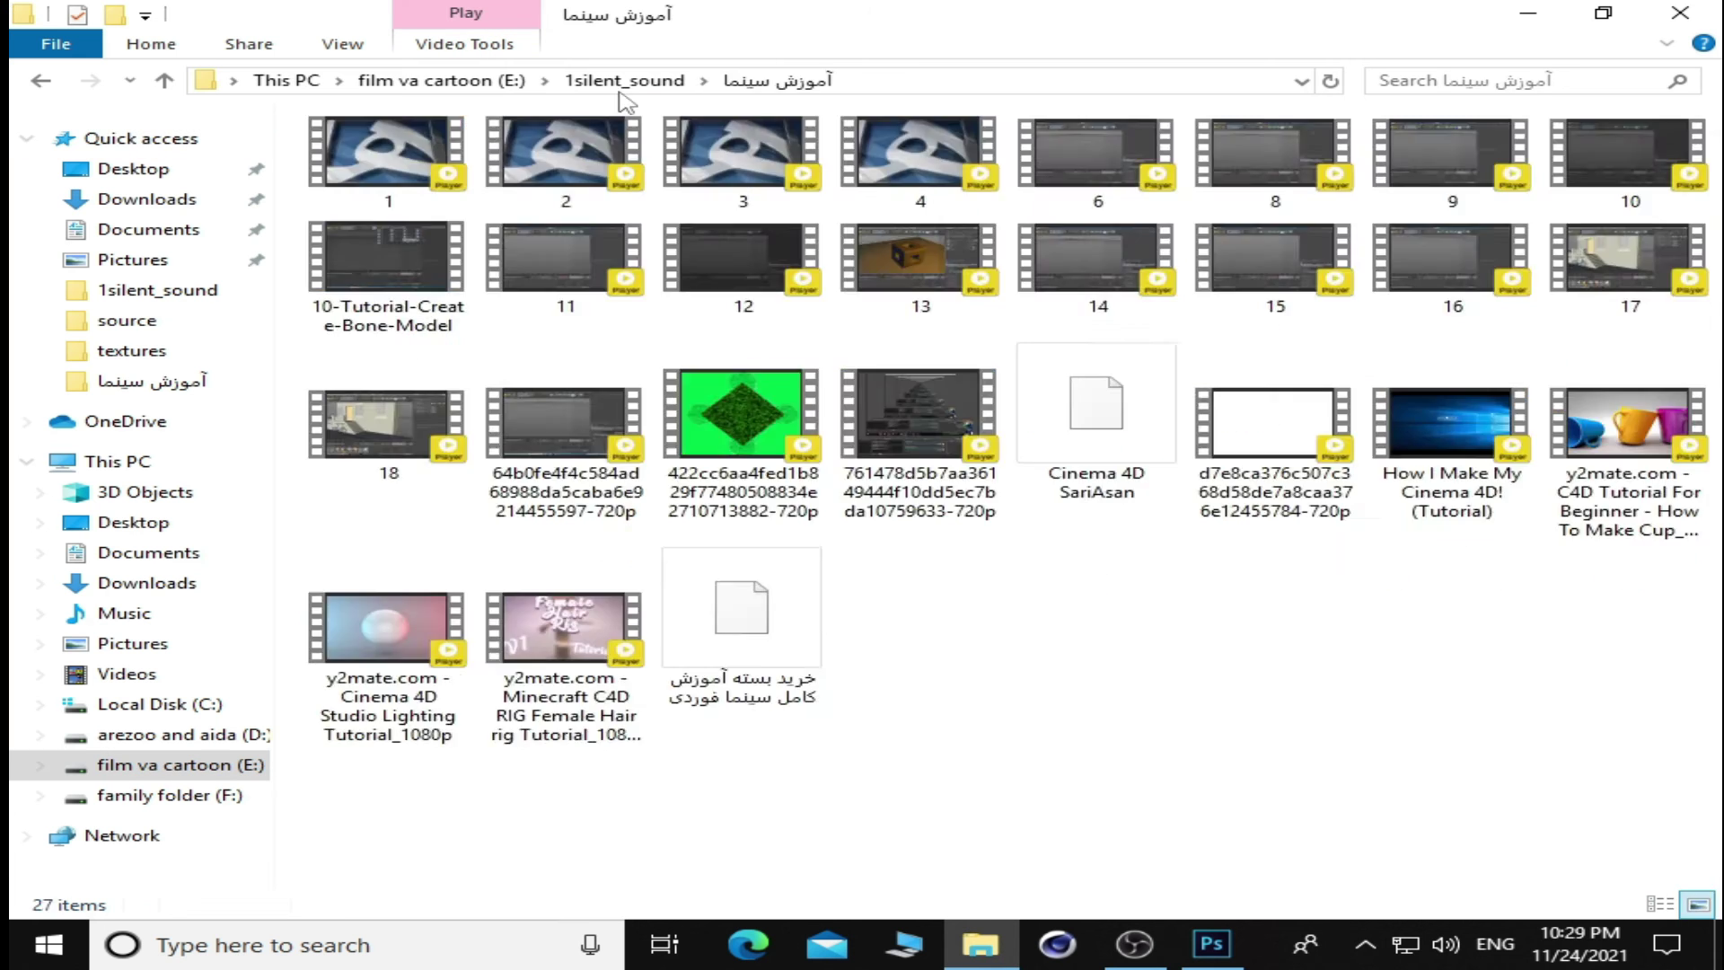